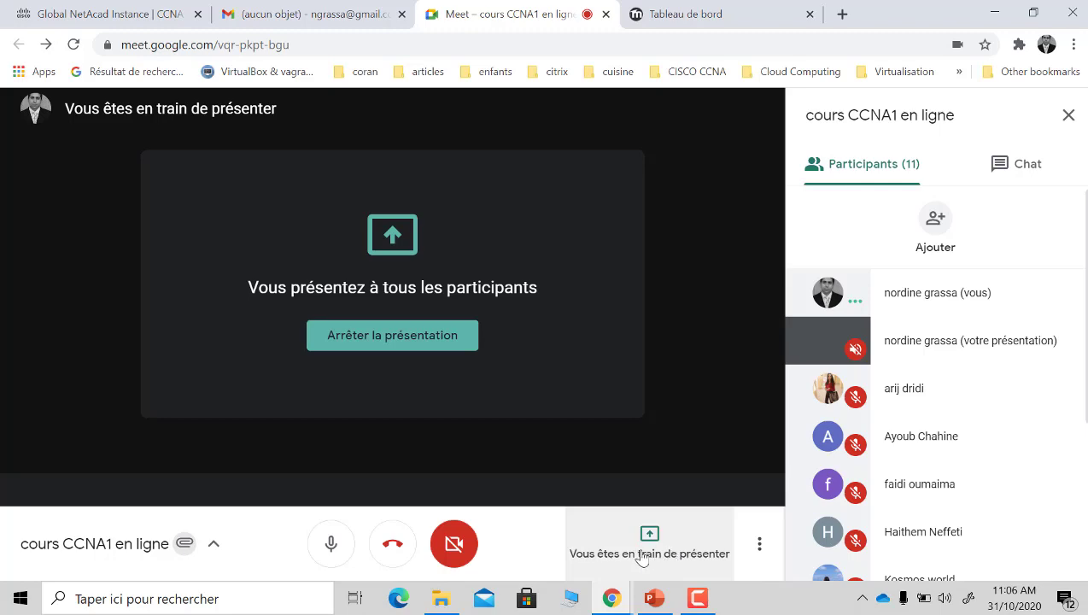
Choose Arrêter la présentation to end the Meet screen share, then minimize the browser.
click(640, 551)
click(619, 468)
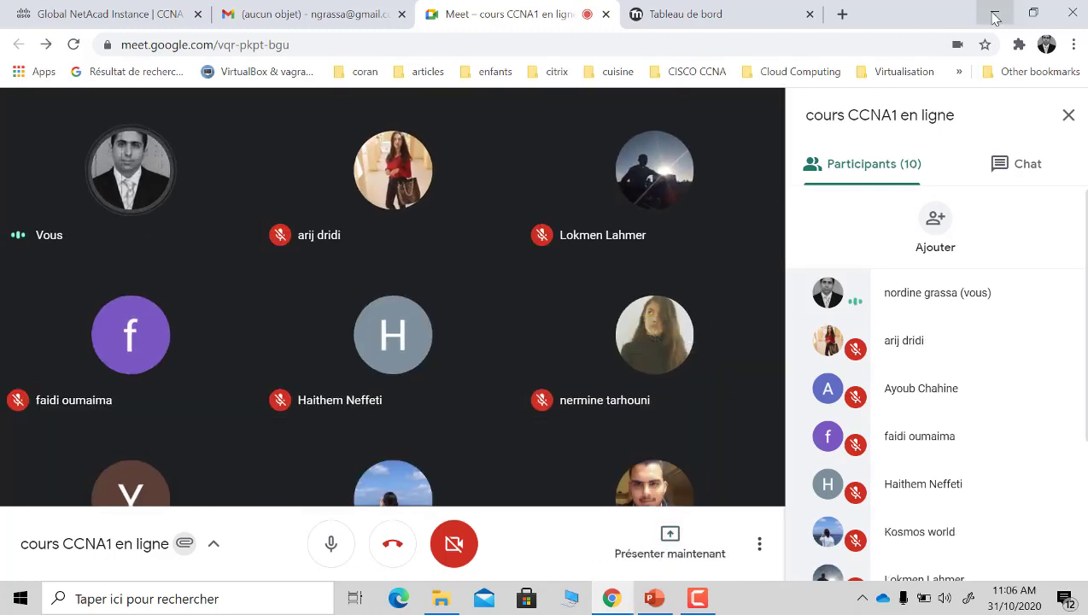
click(994, 11)
Open Personnaliser from the desktop menu, view the Barre des tâches page, then close Settings.
right_click(675, 148)
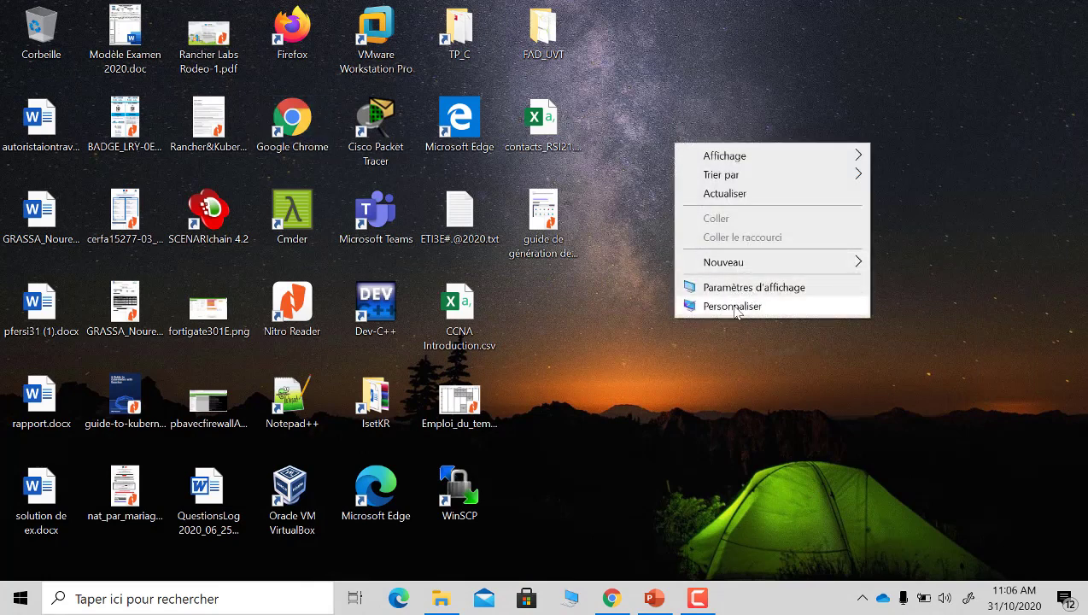
click(737, 307)
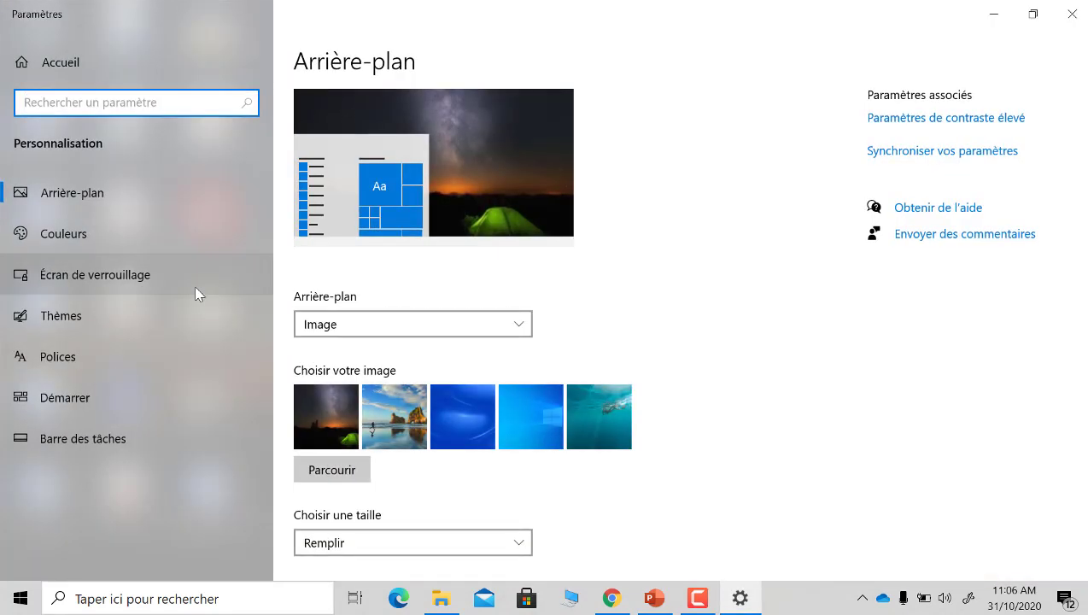
click(109, 440)
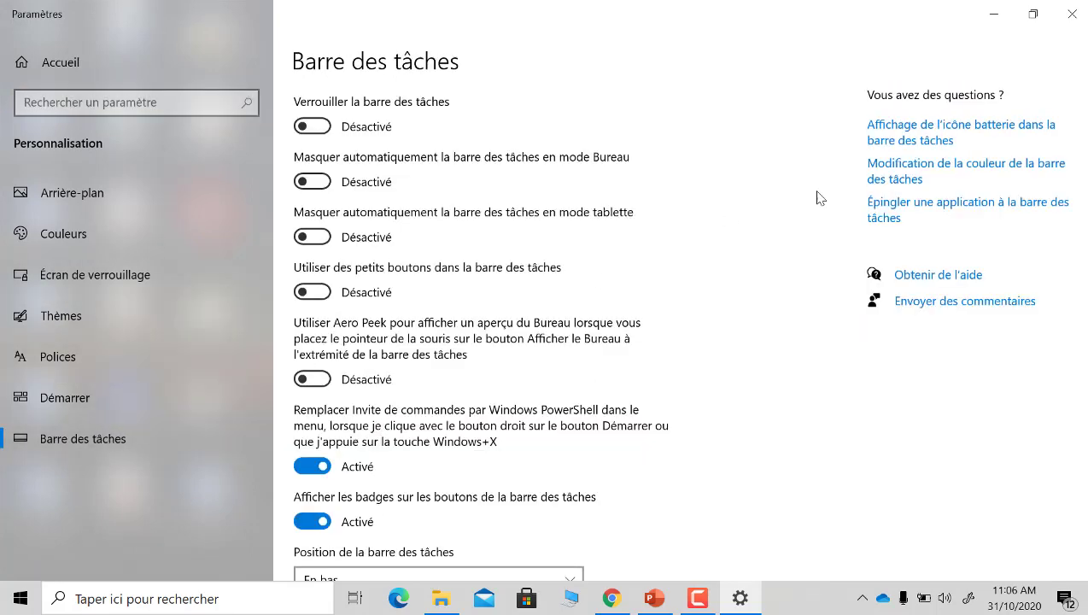
click(1072, 14)
Launch Panneau de configuration from a 'pann' Start search and maximize its window.
click(21, 598)
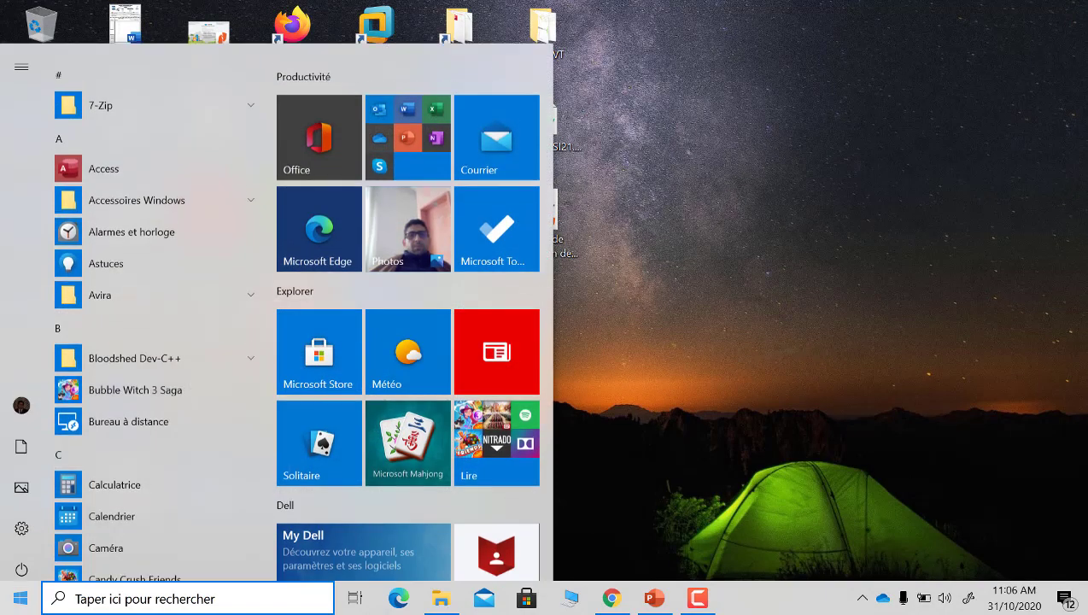
text(pann)
key(Return)
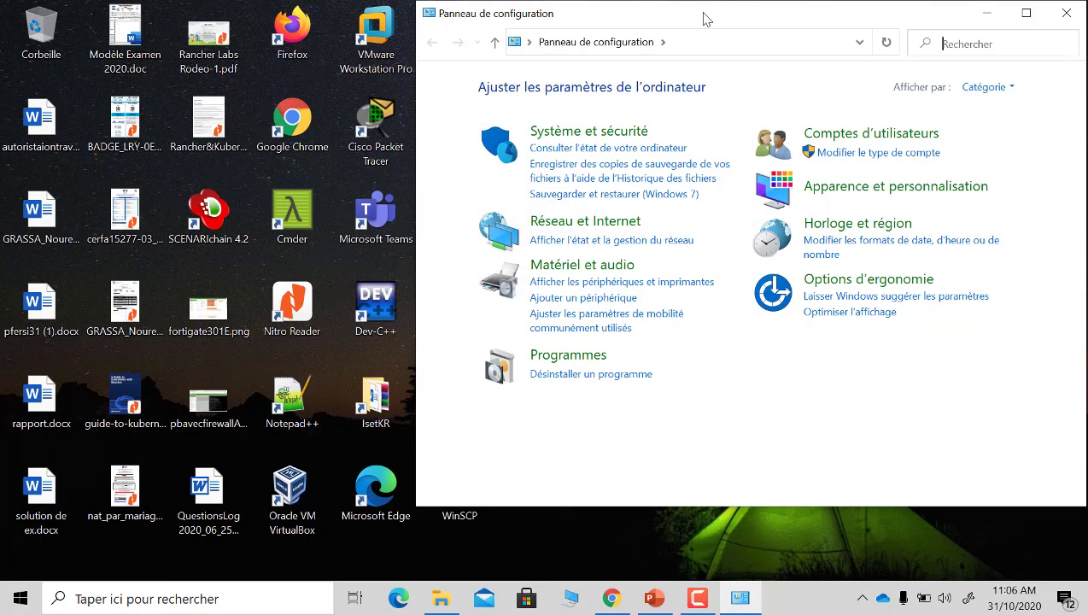
double_click(706, 19)
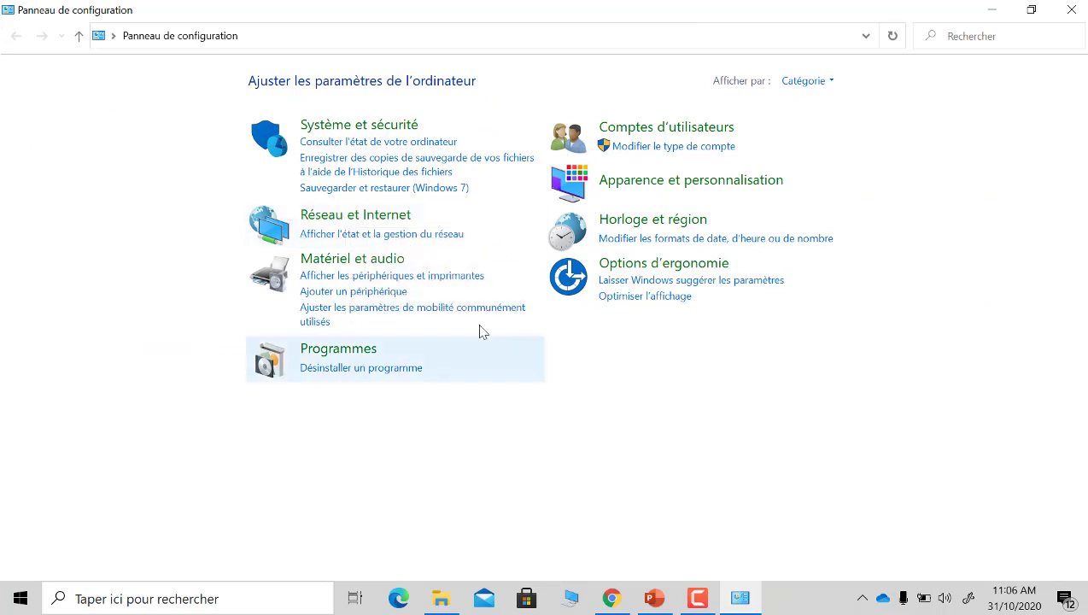
Look at Réseau et Internet, go back, then open Horloge et région > Date et heure.
click(346, 219)
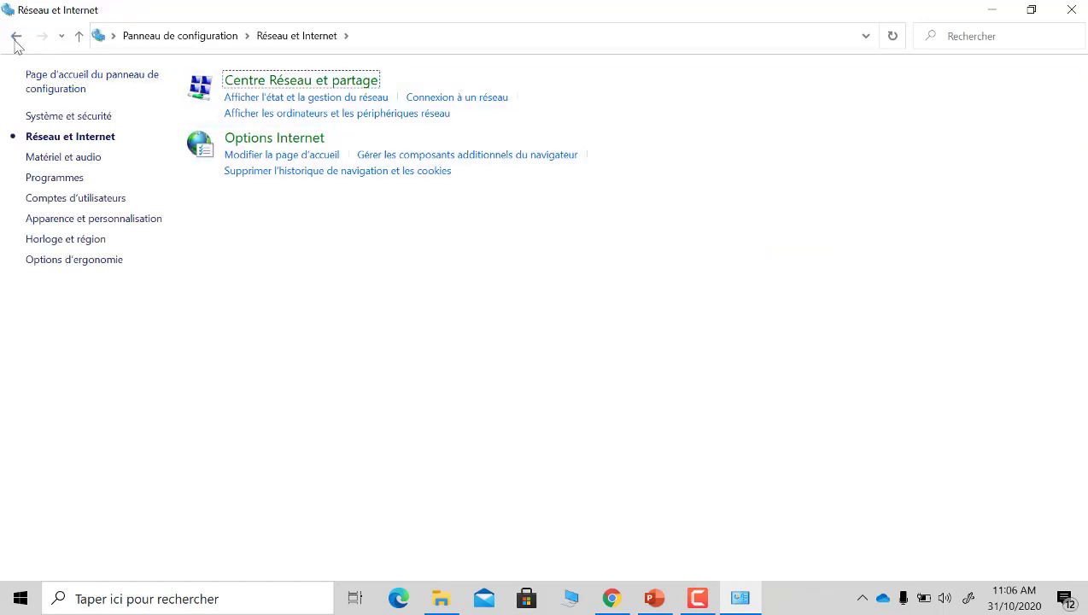
click(16, 38)
click(674, 222)
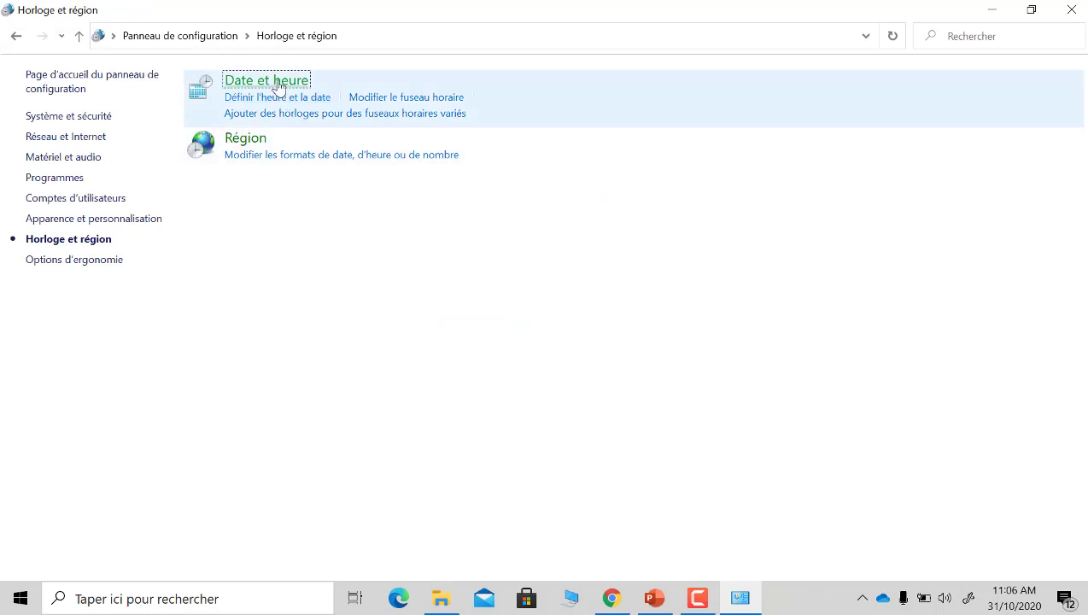
click(278, 86)
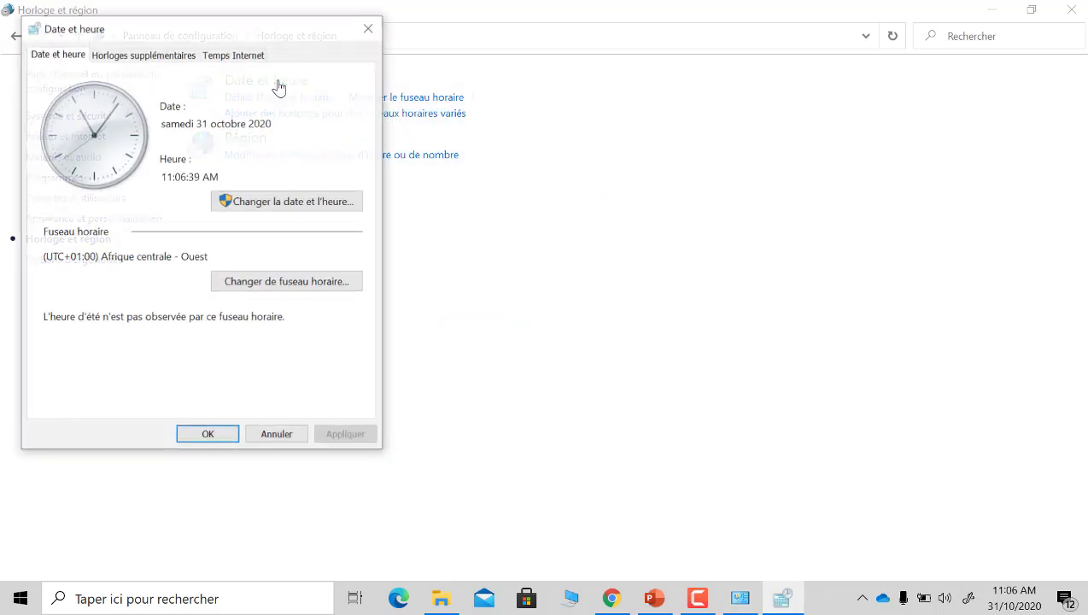
click(321, 205)
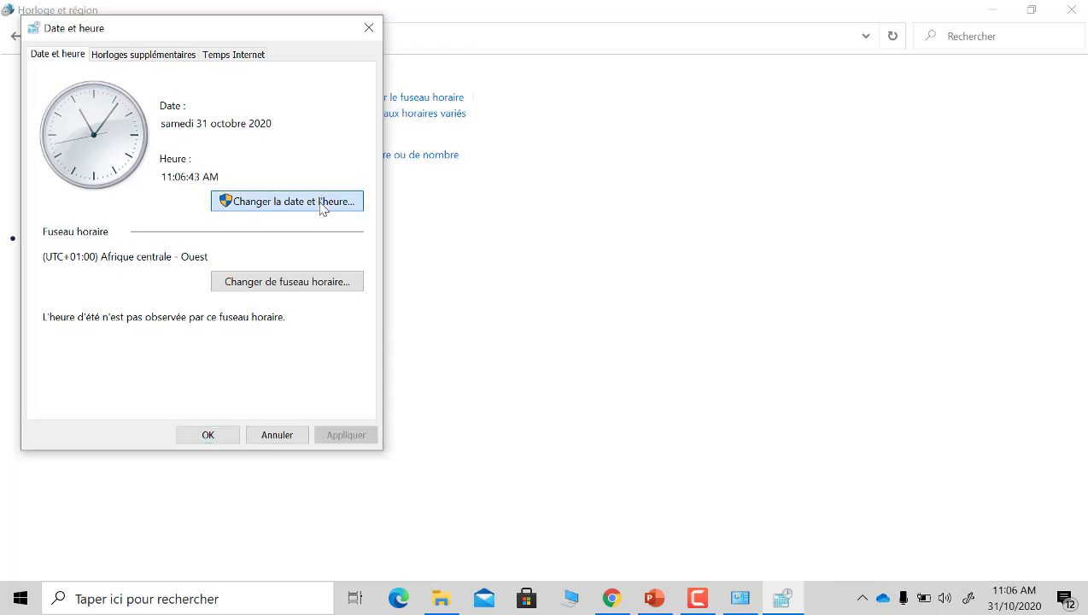
click(321, 57)
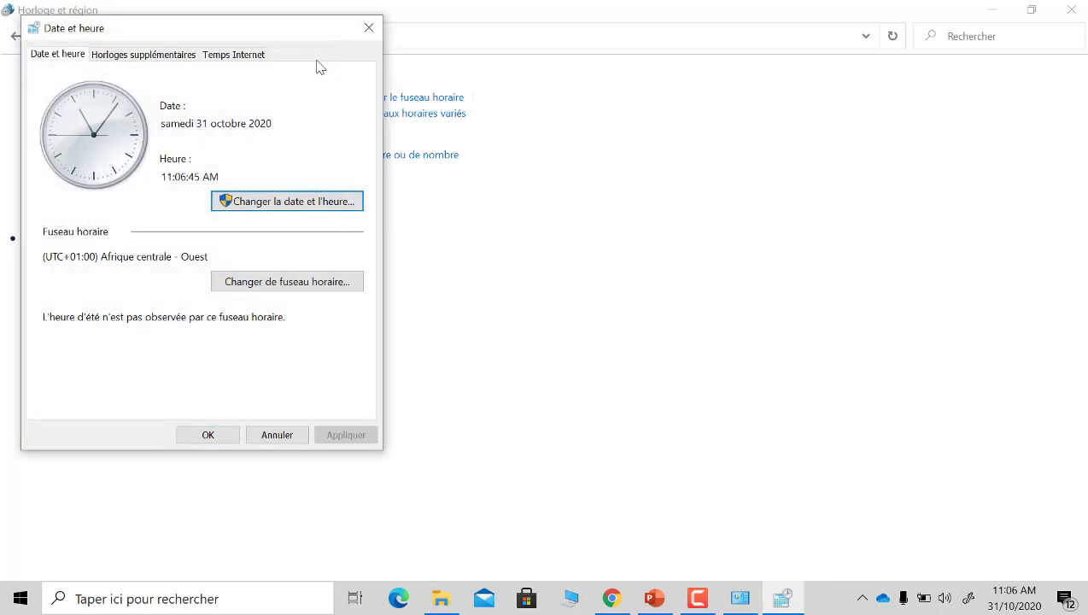
click(301, 213)
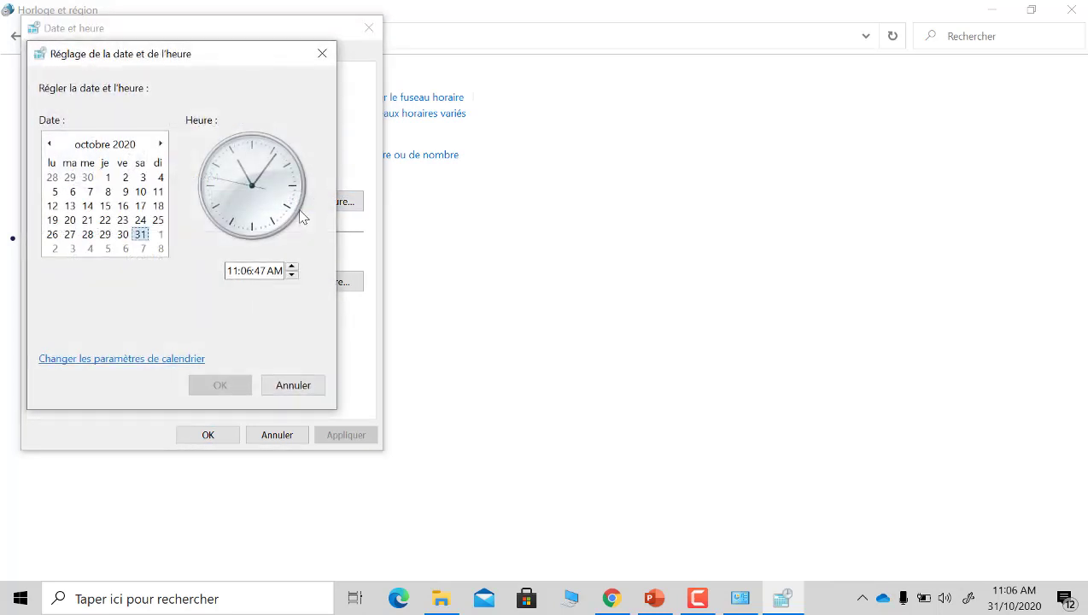
click(324, 55)
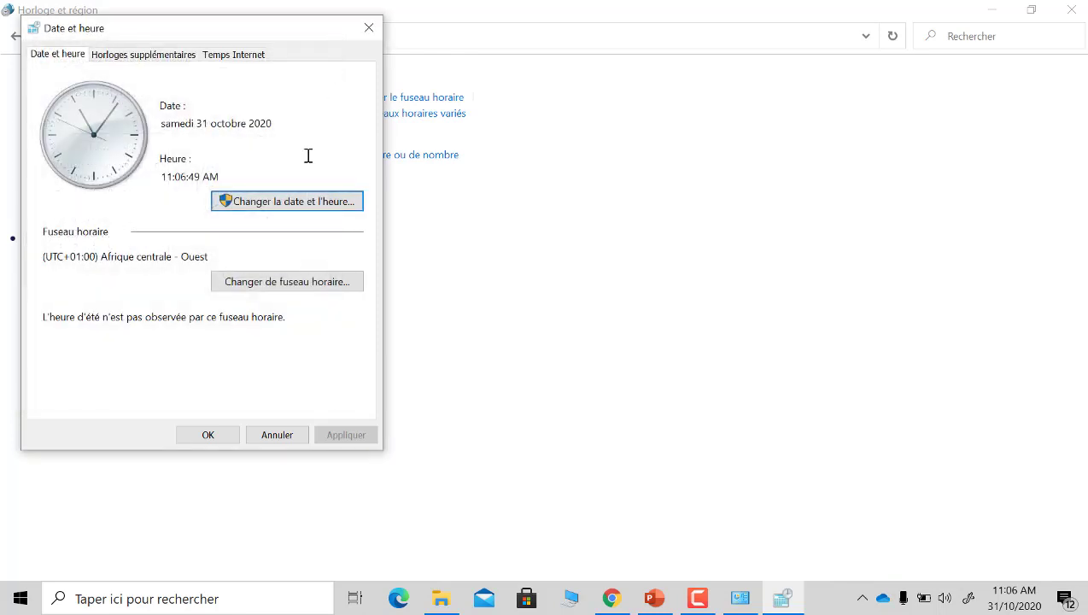
click(275, 286)
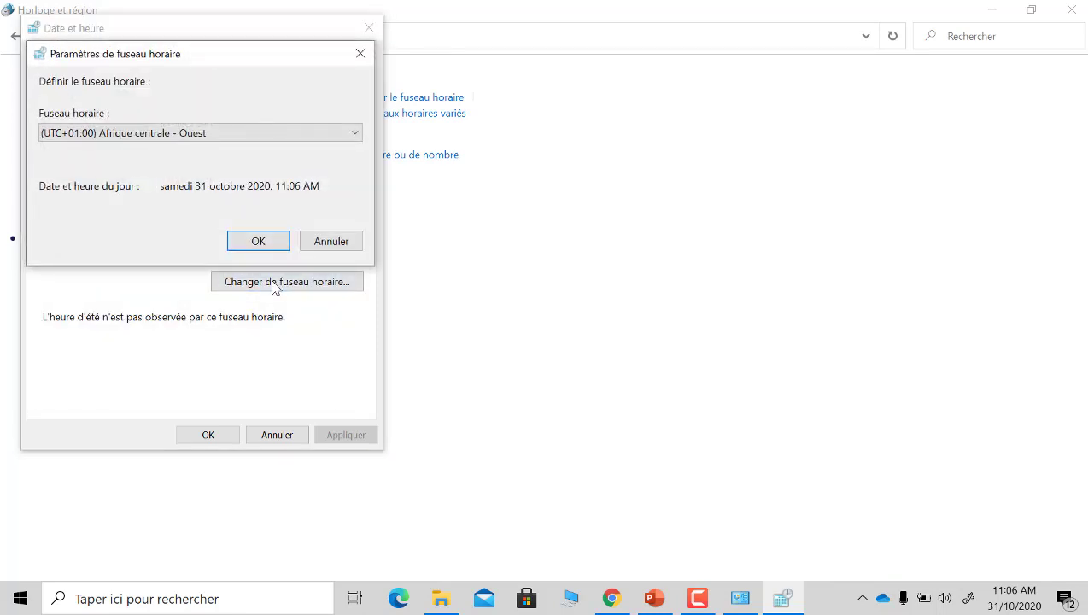
click(335, 243)
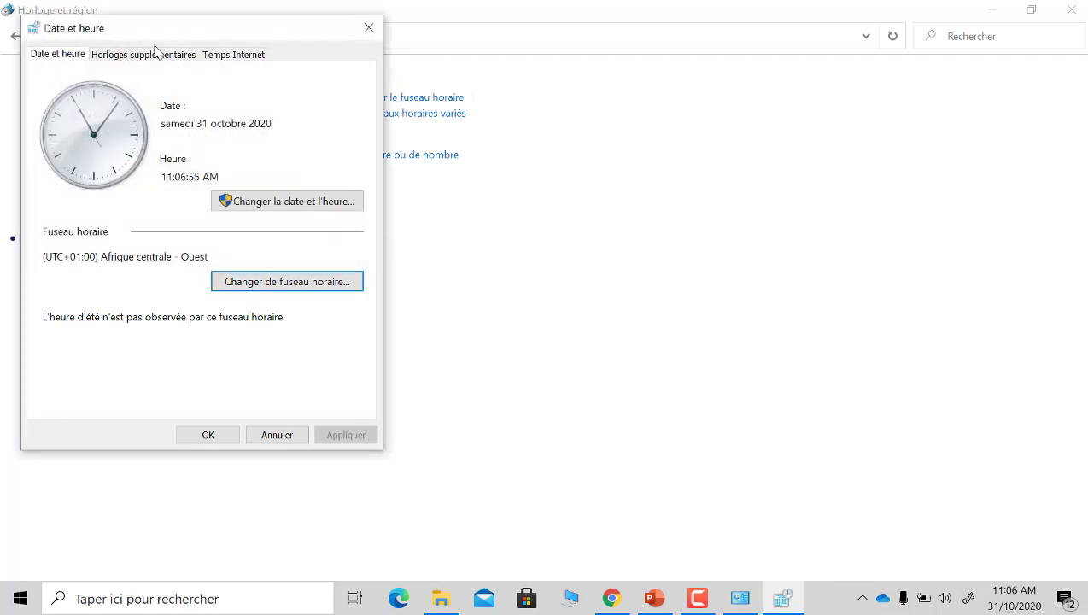
click(150, 54)
click(221, 57)
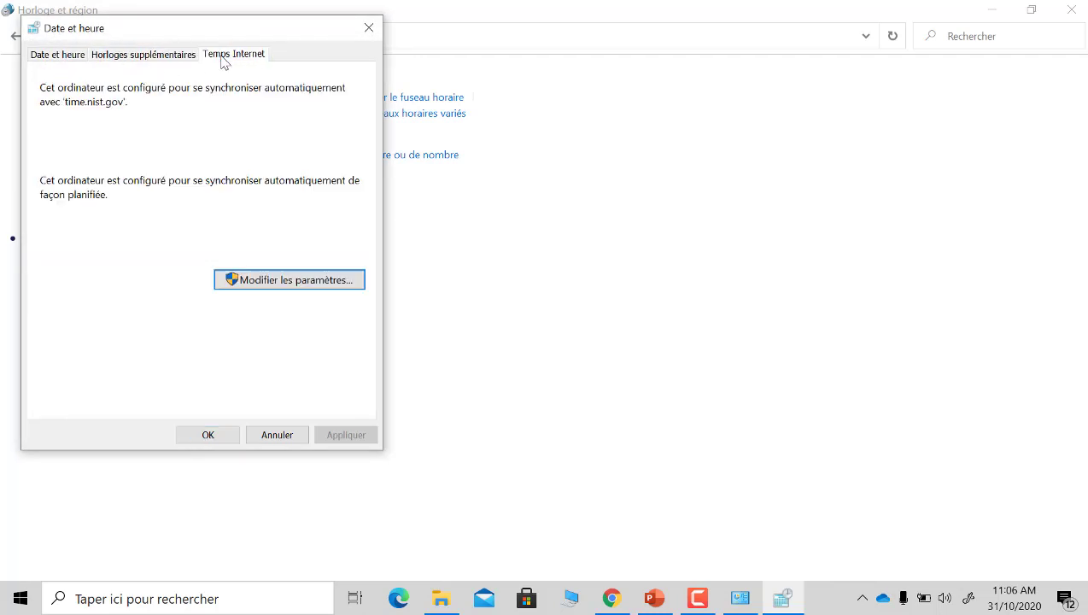
click(296, 285)
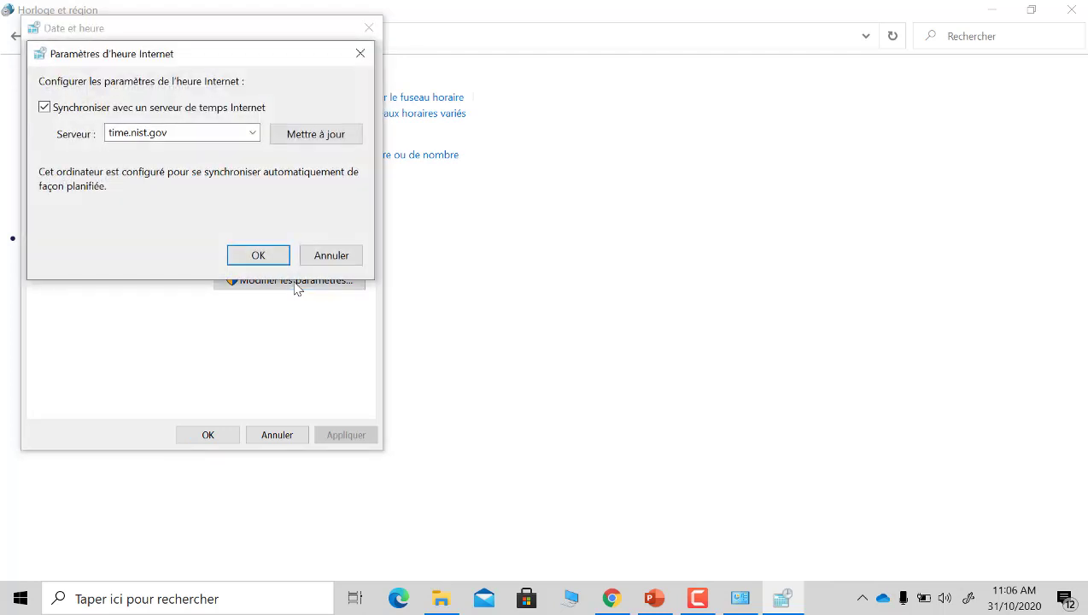
click(360, 53)
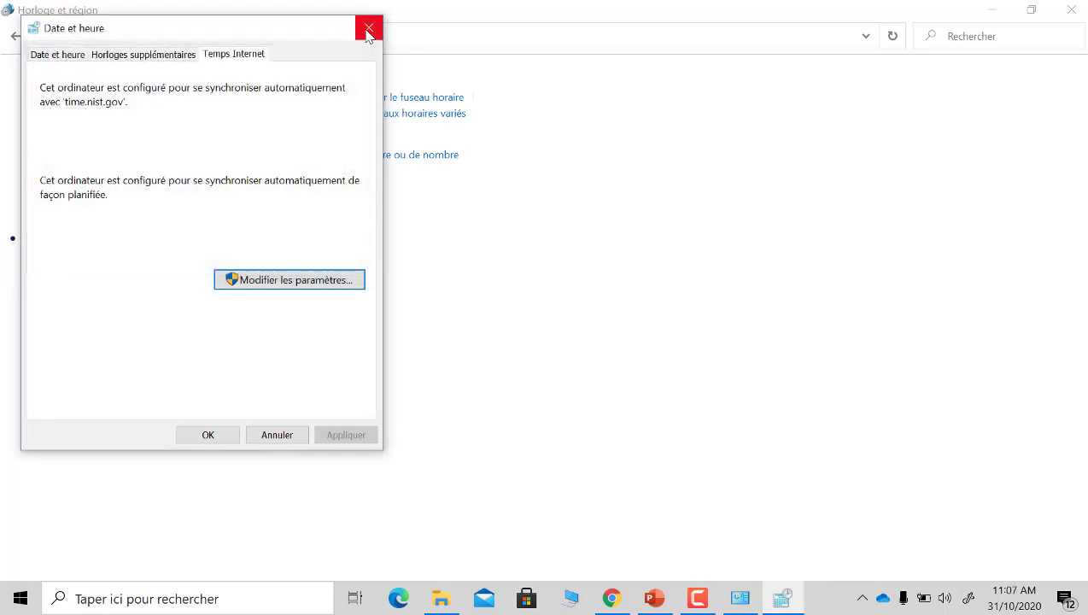
click(367, 29)
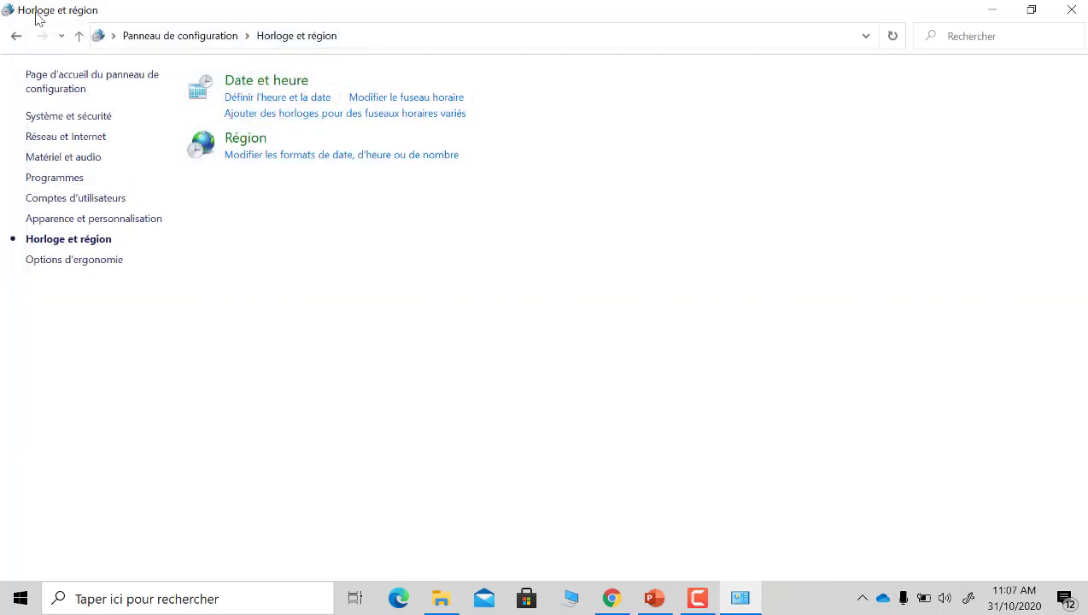
Close Control Panel and bring the Google Meet window back up.
click(15, 38)
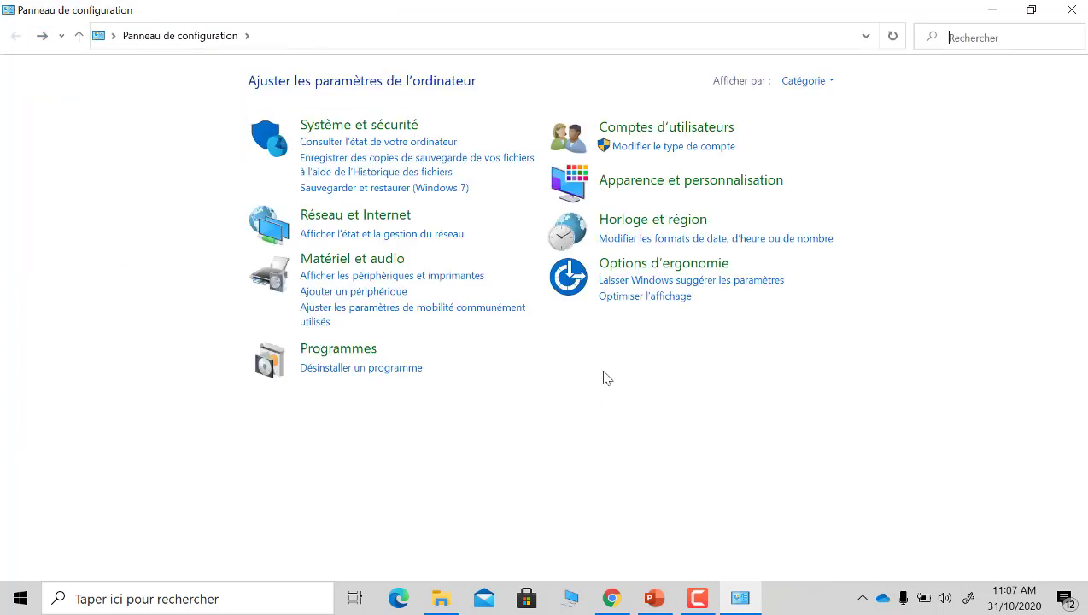
click(1071, 9)
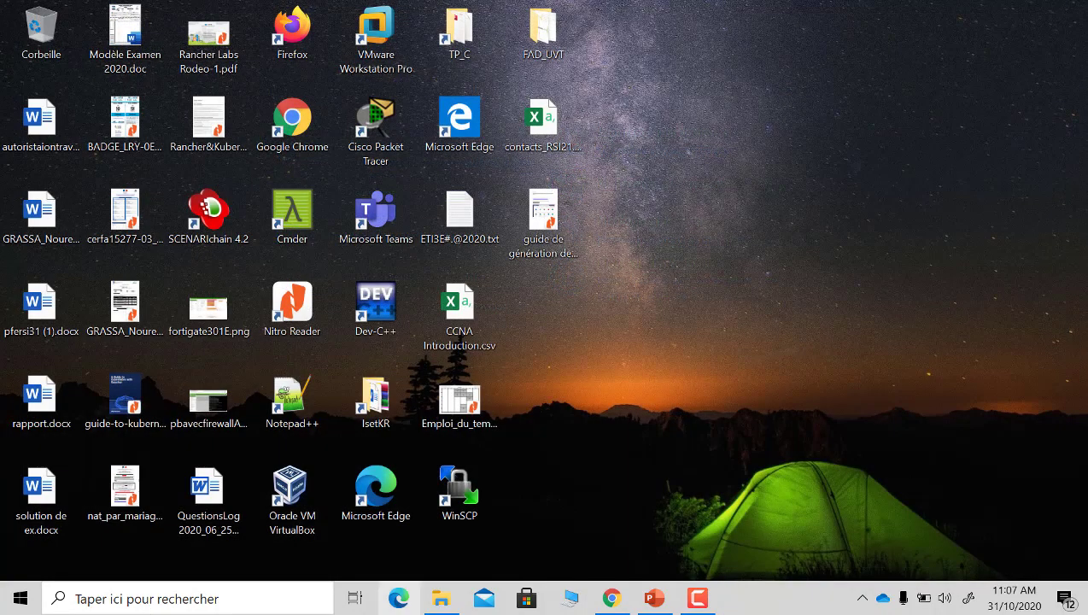
click(613, 600)
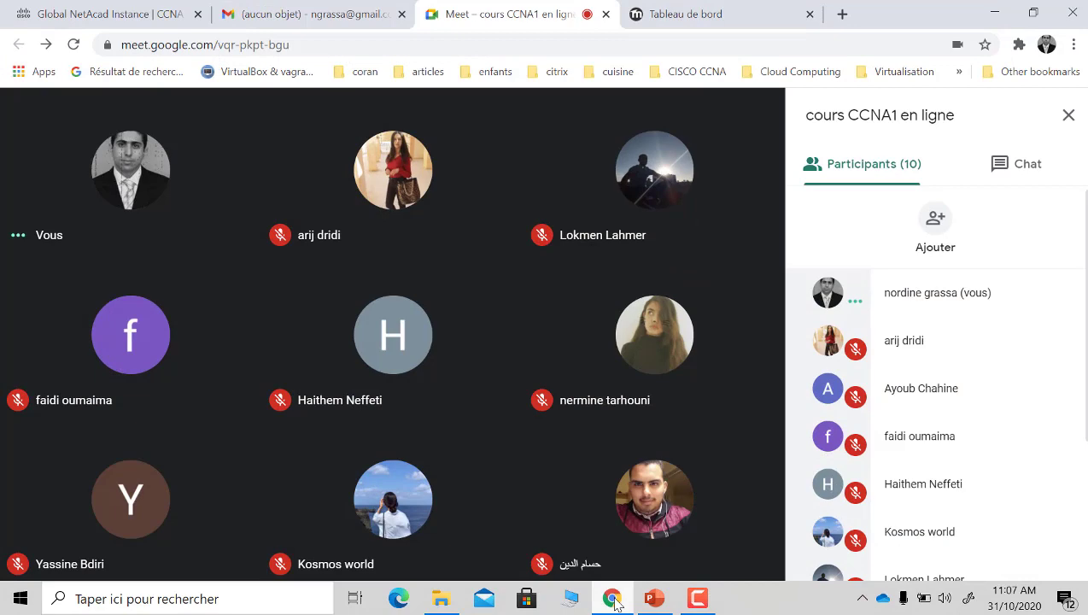
Present L'intégralité de votre écran in Meet, then minimize Chrome and dismiss the notification.
mouse_move(717, 535)
click(668, 555)
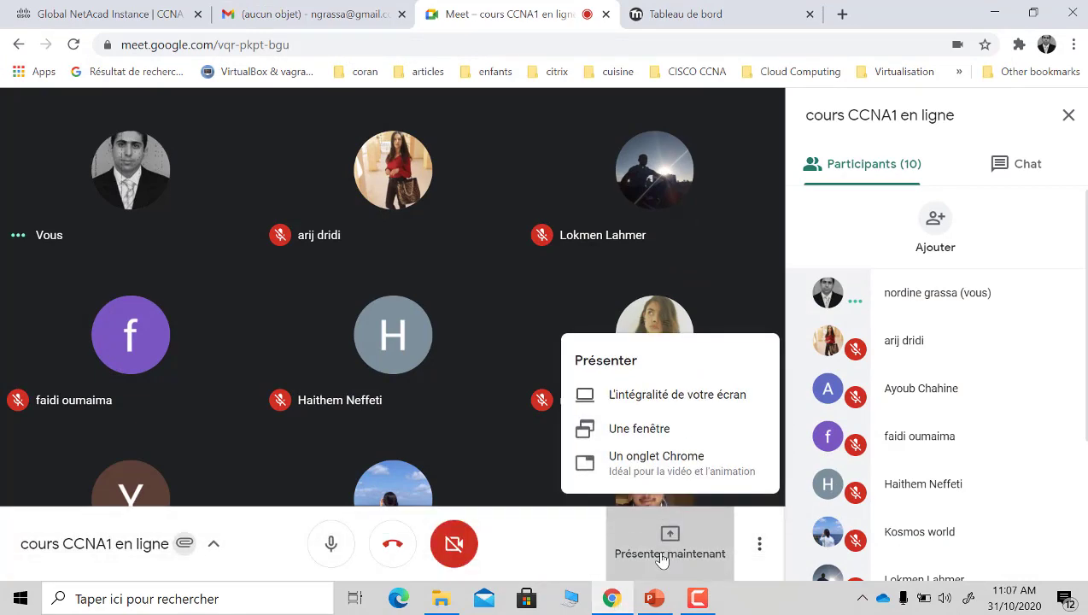
click(661, 395)
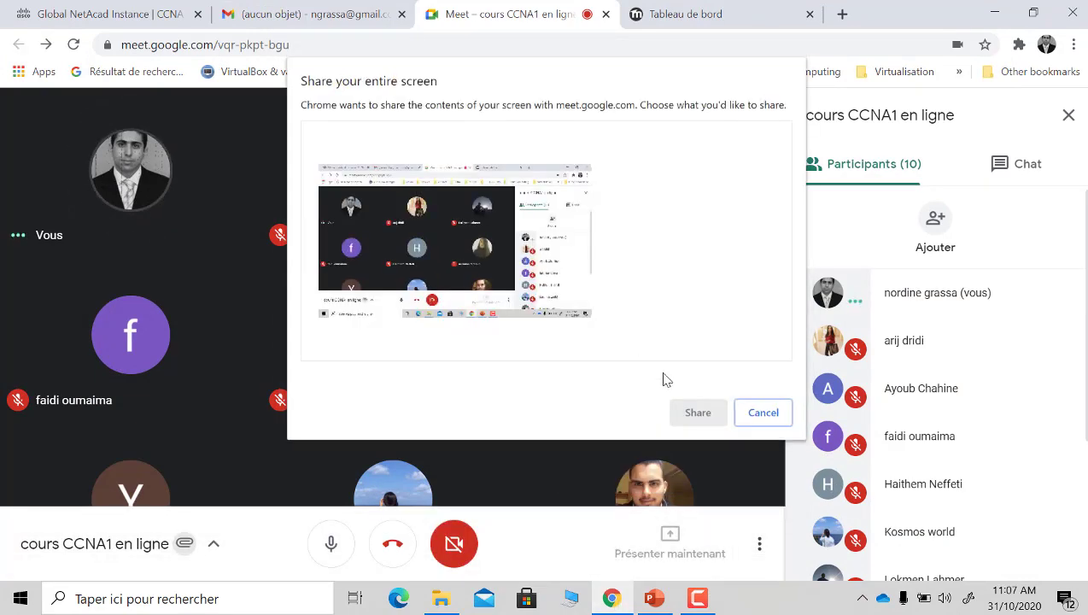
click(712, 418)
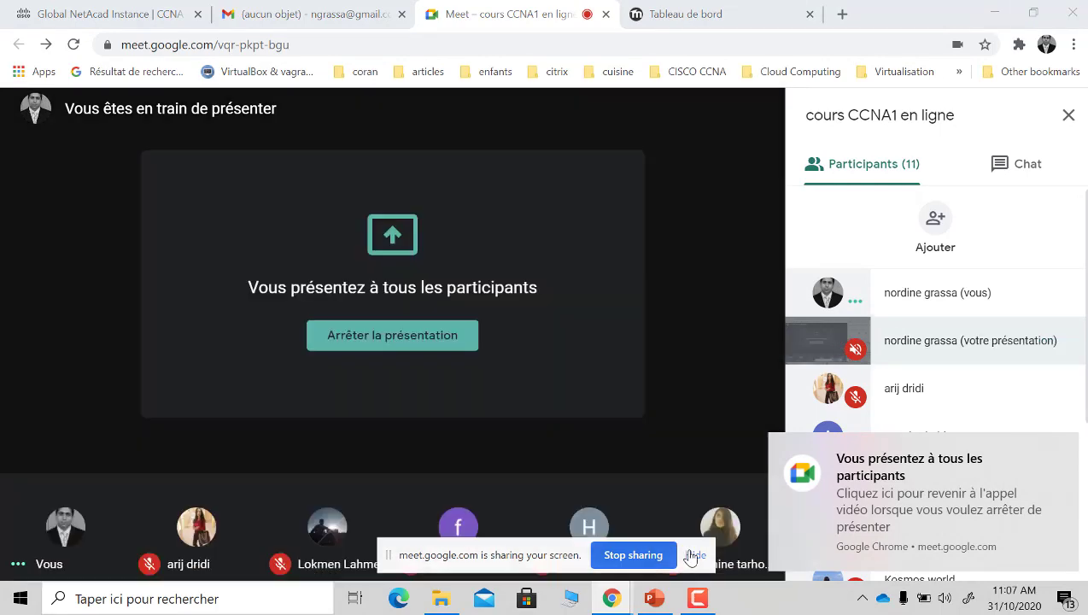
click(695, 555)
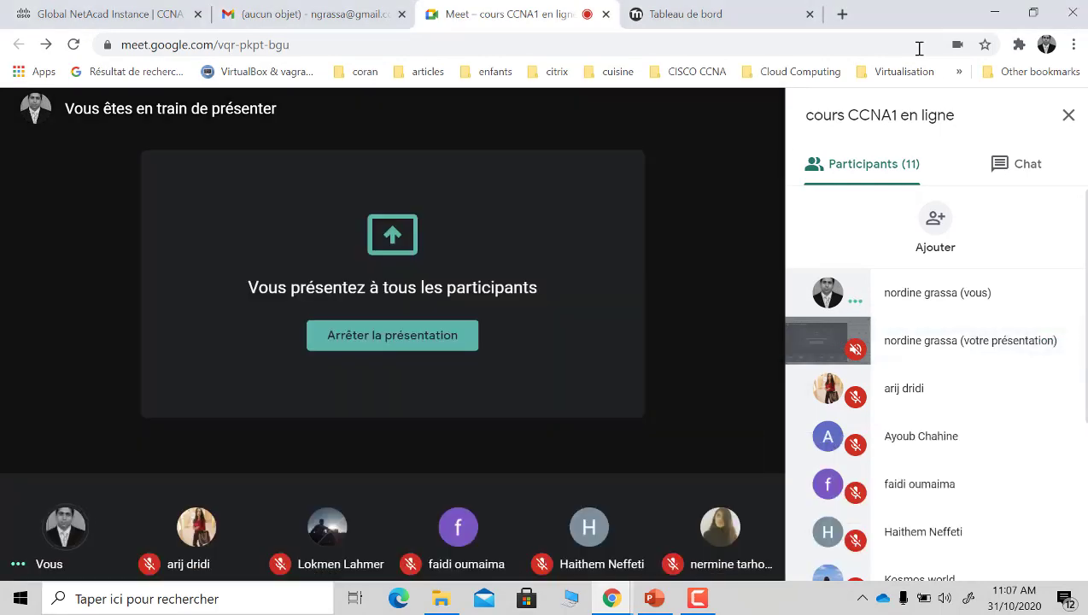
click(989, 12)
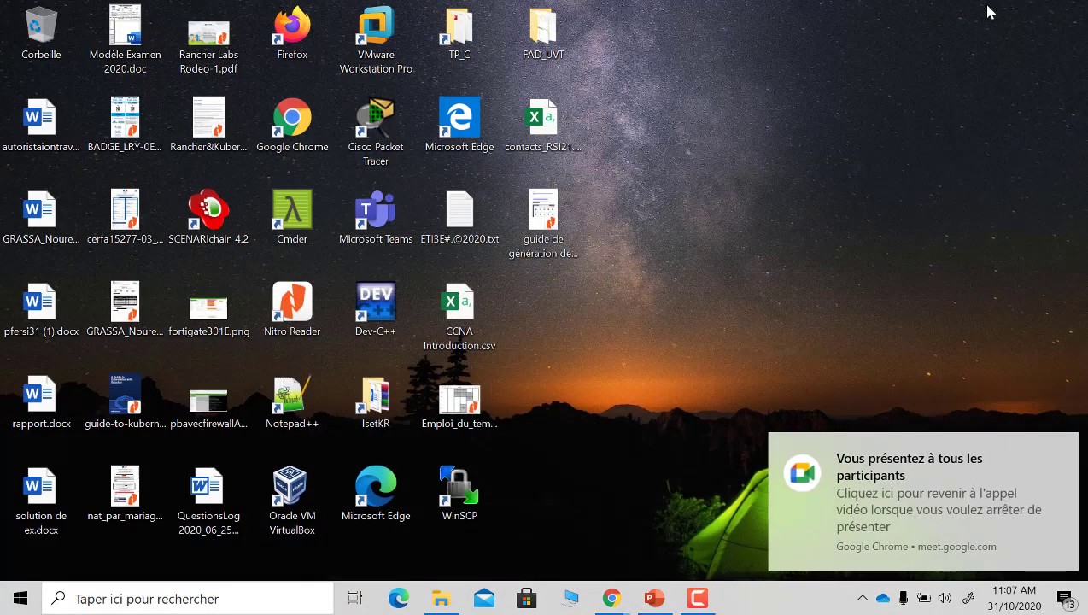
click(1059, 444)
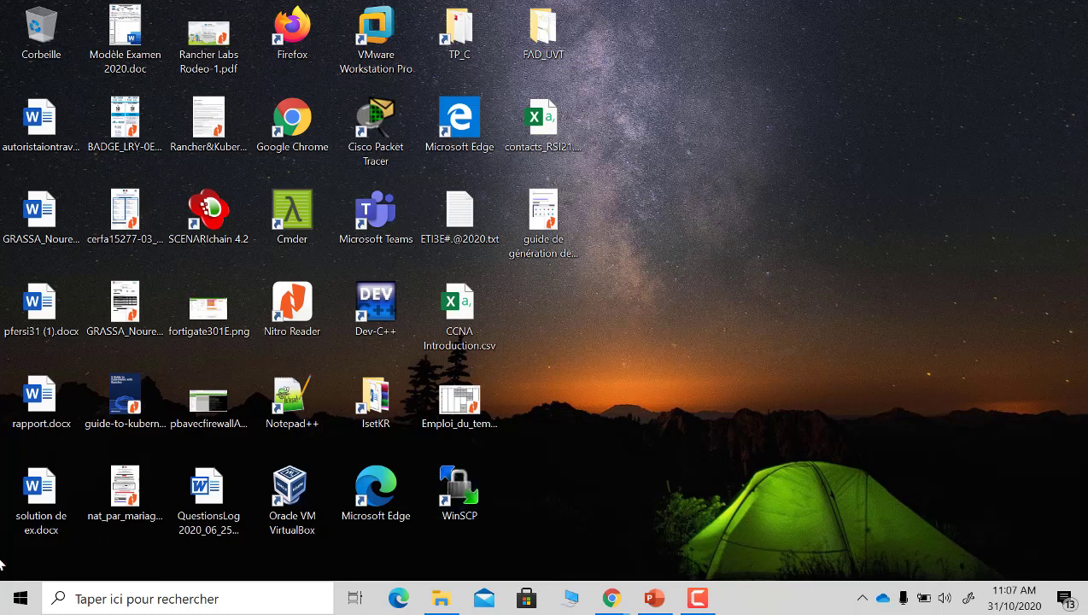
Launch Panneau de configuration via a 'pann' search and open Horloge et région > Date et heure.
click(18, 598)
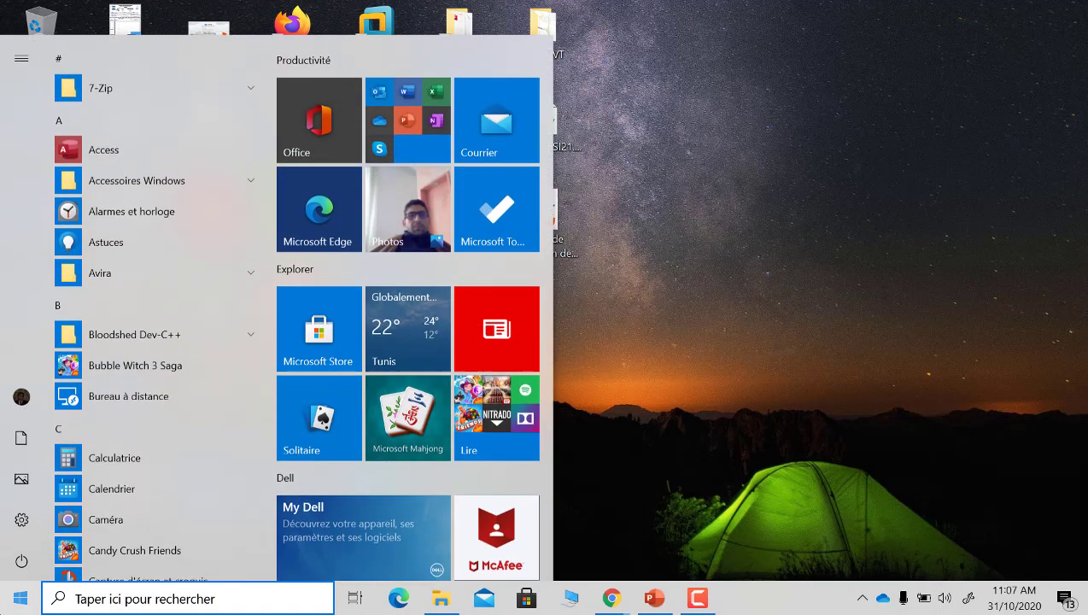
text(pann)
key(Return)
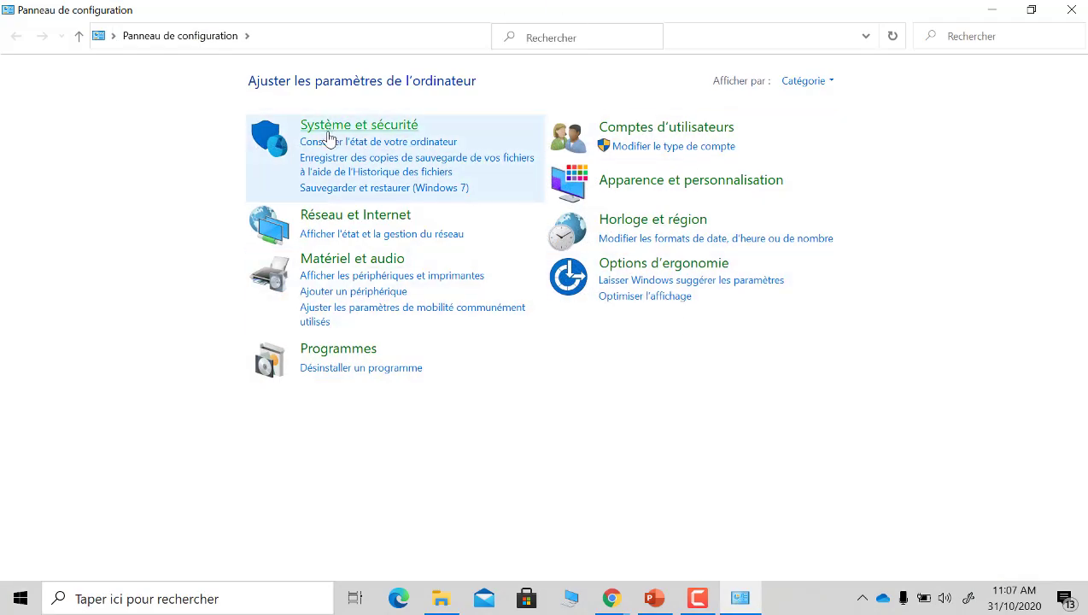
click(645, 221)
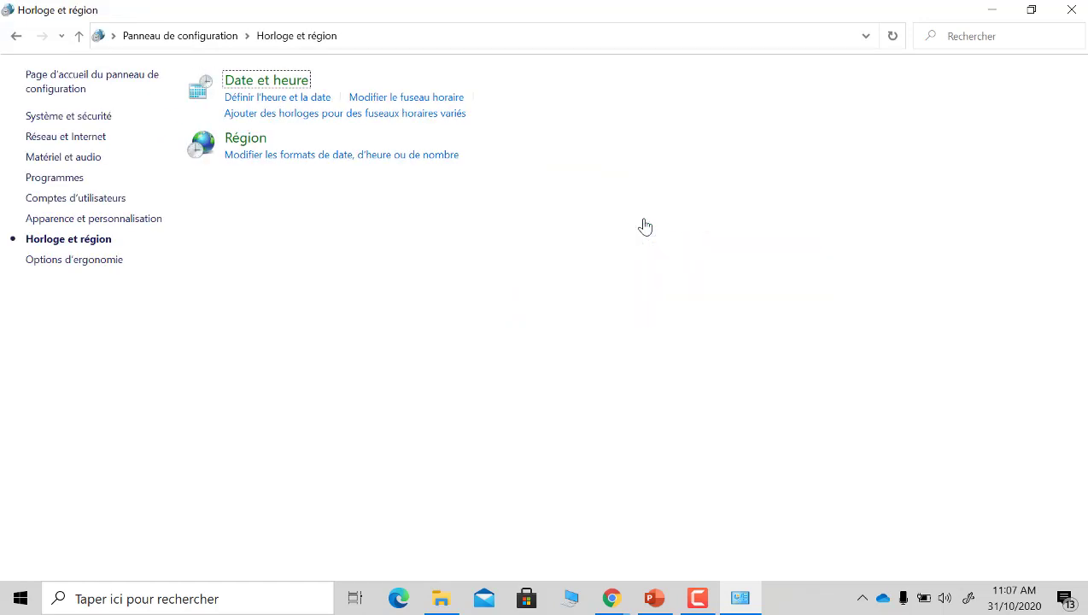
click(260, 82)
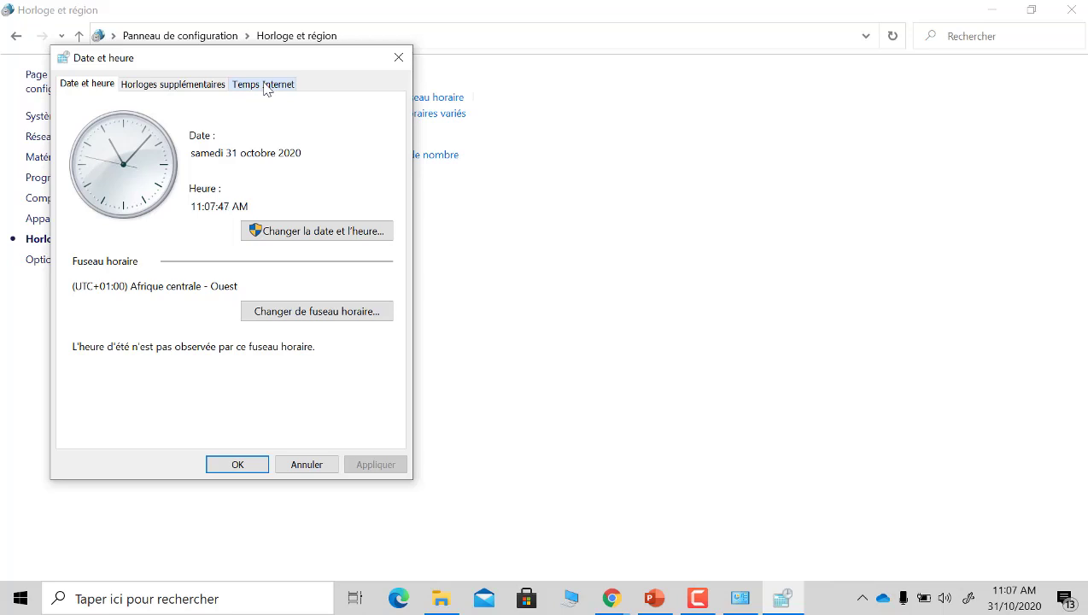
Browse the Temps Internet, Horloges supplémentaires and Date et heure tabs, then open Internet time Modifier les paramètres.
click(266, 89)
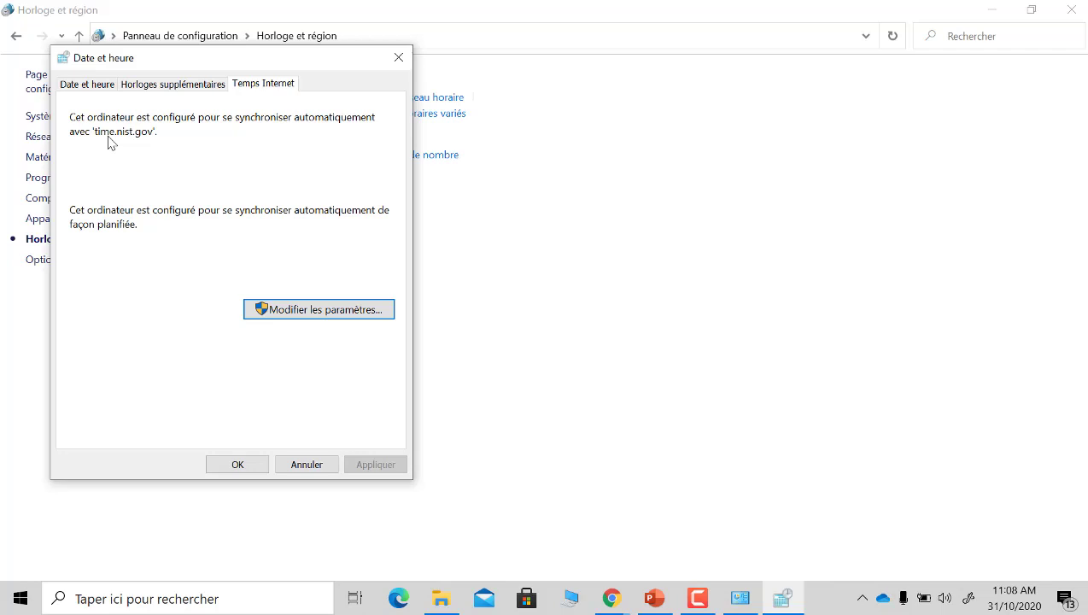
click(175, 85)
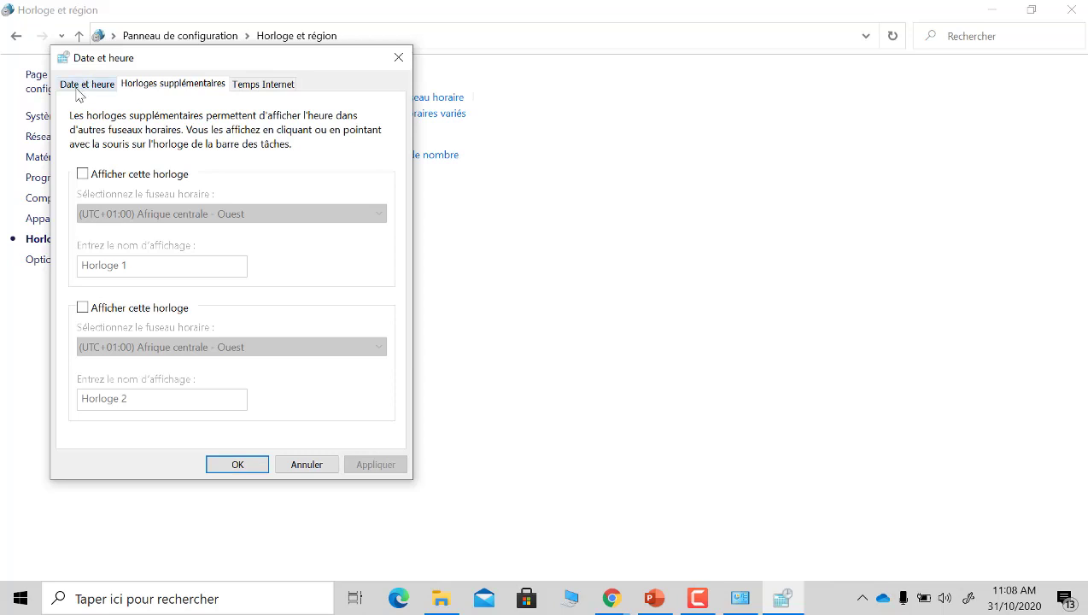
click(79, 88)
click(170, 92)
click(272, 88)
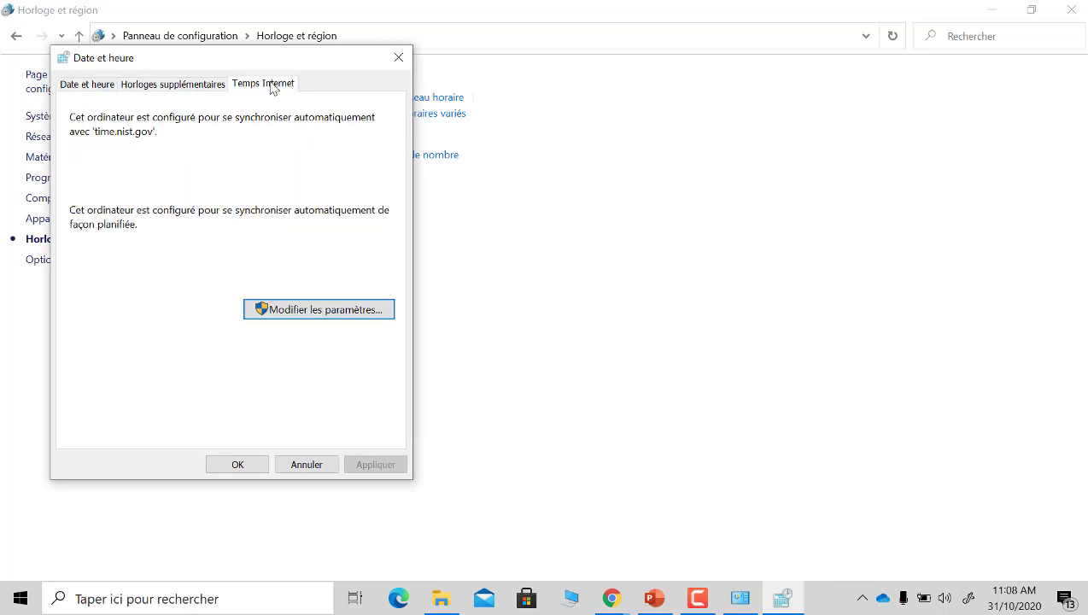
click(342, 309)
Keep time.nist.gov as the time server and close both time dialogs without changes.
double_click(228, 161)
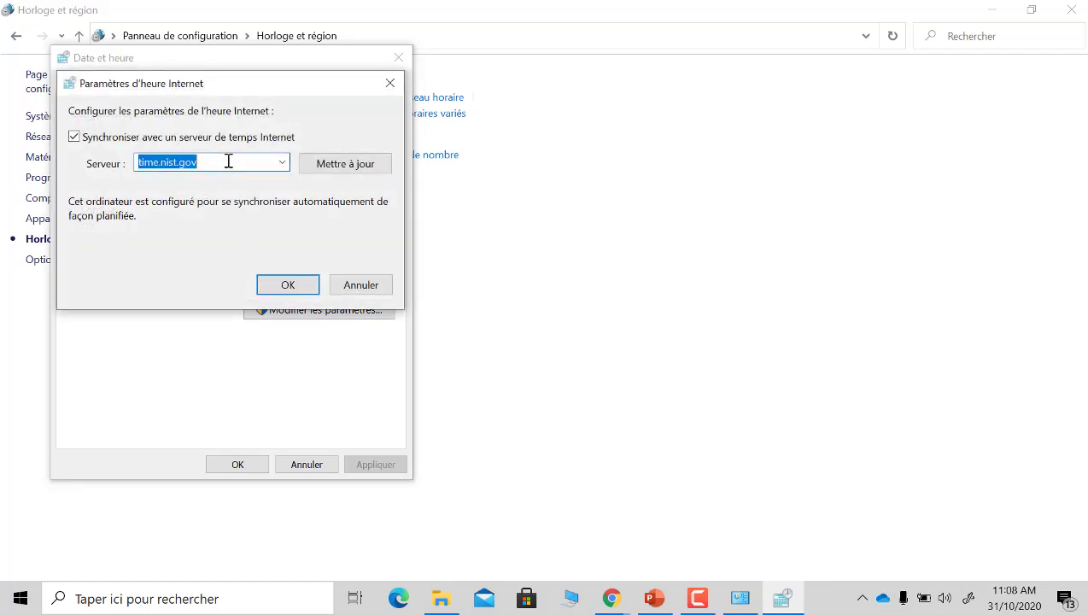
click(282, 163)
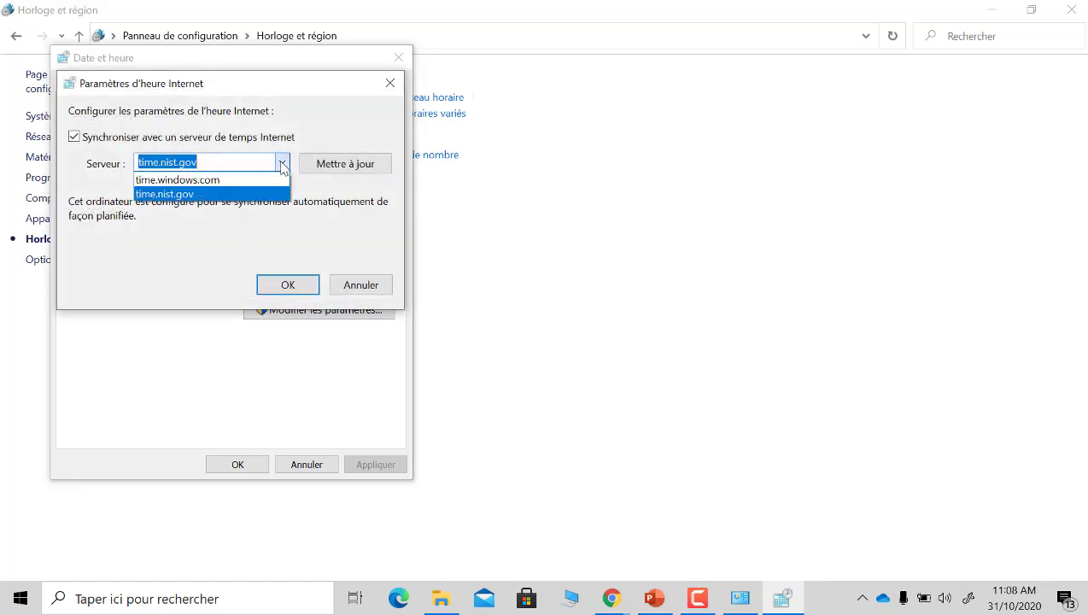
click(282, 164)
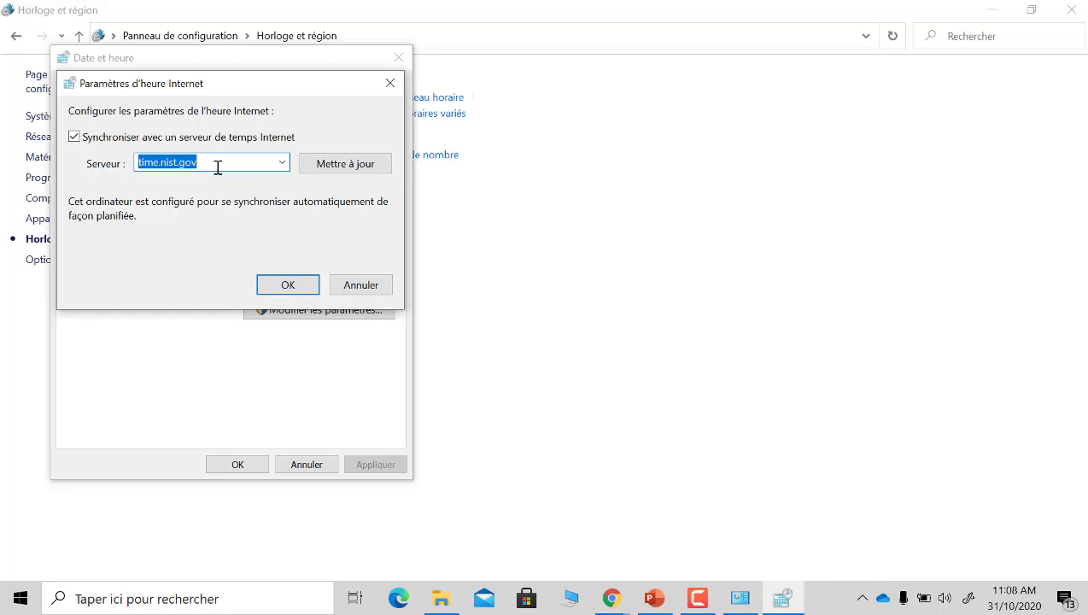
click(391, 83)
click(398, 65)
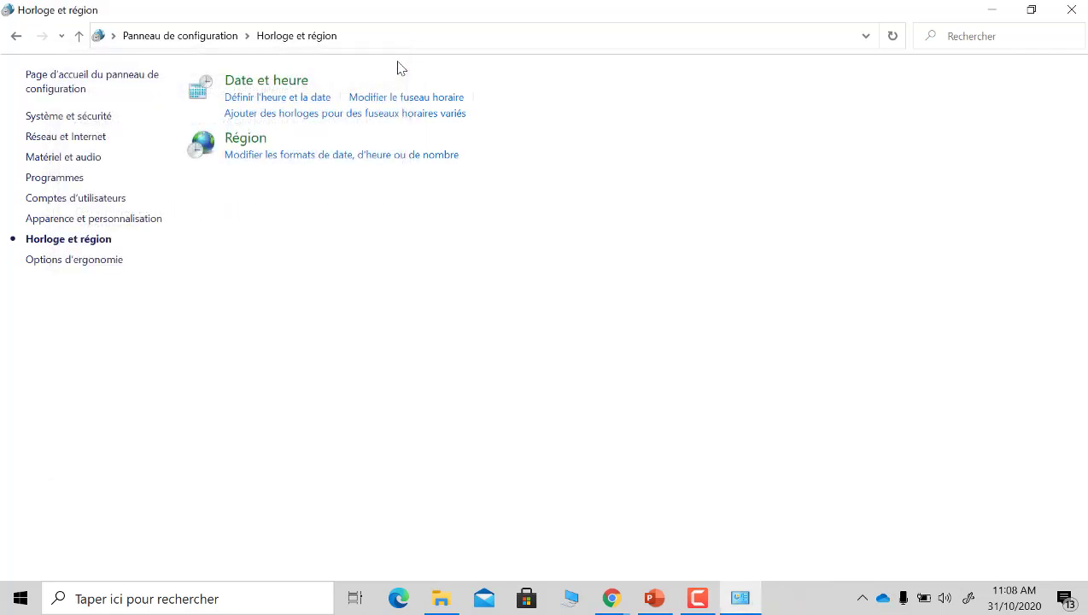
Close Control Panel and bring the Google Meet call to the front via the taskbar.
click(1071, 10)
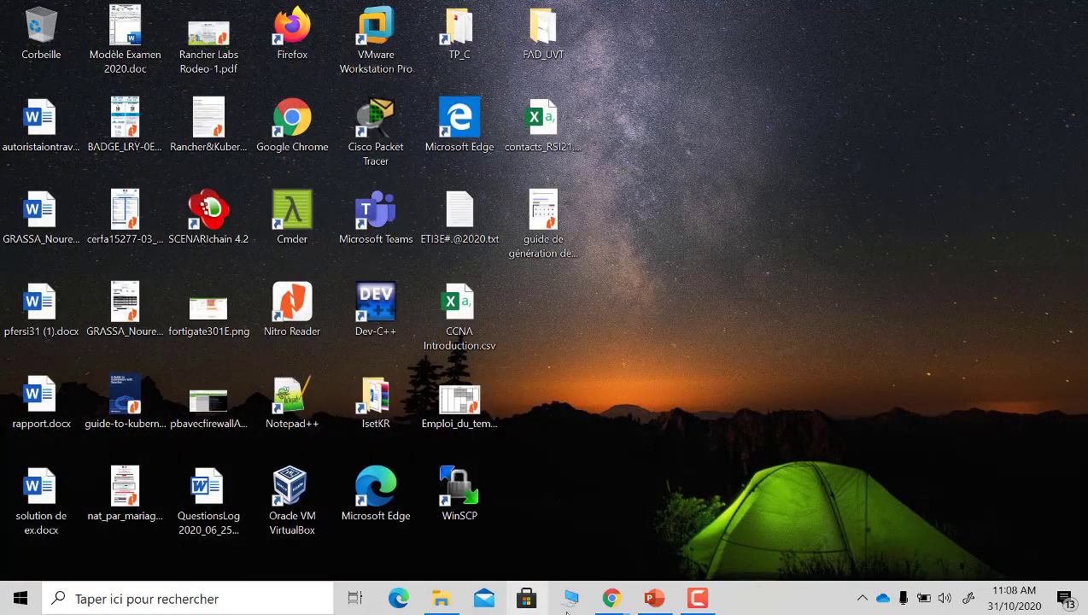
click(652, 600)
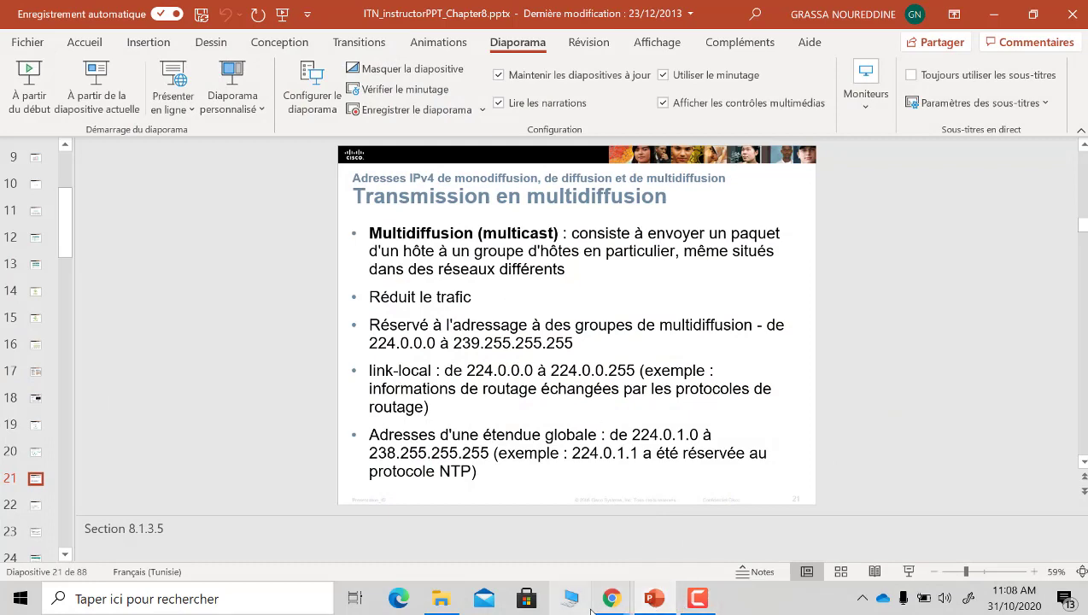
mouse_move(611, 598)
click(521, 548)
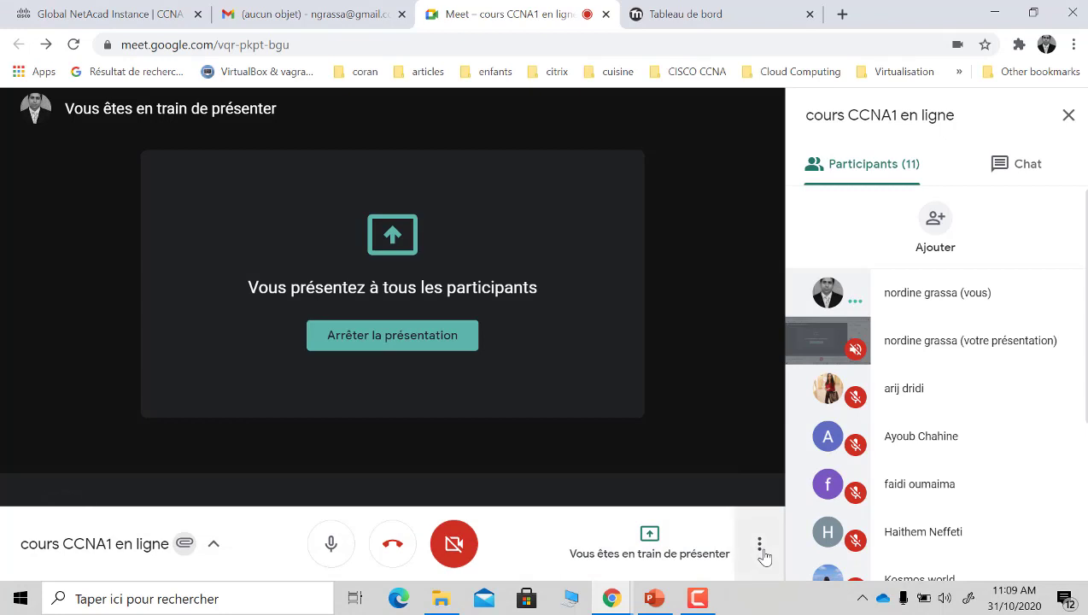
Stop presenting through the 'Vous êtes en train de présenter' options.
click(759, 543)
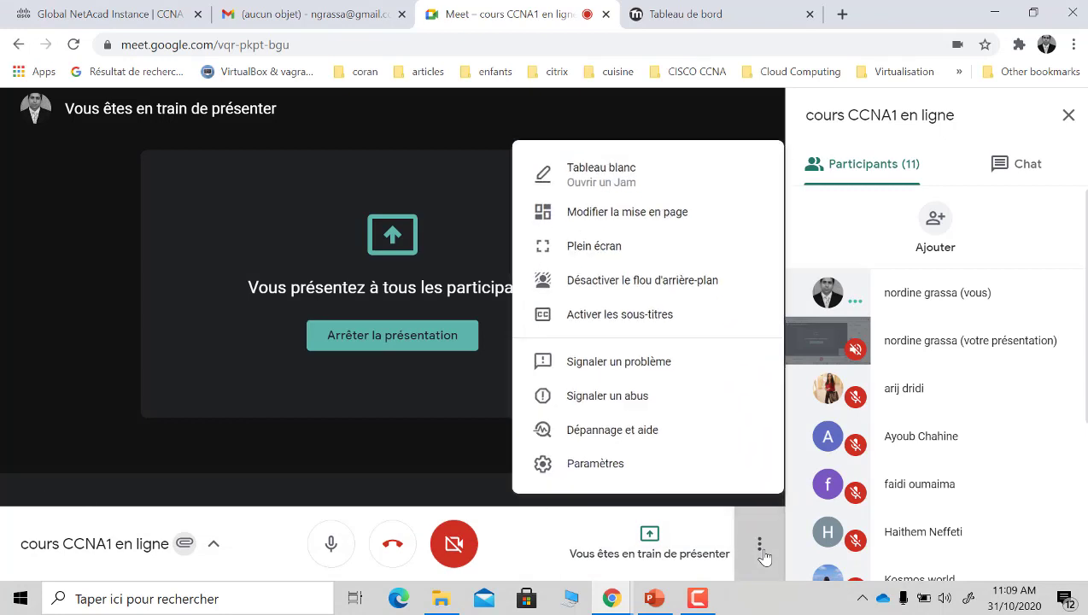
click(664, 554)
click(665, 553)
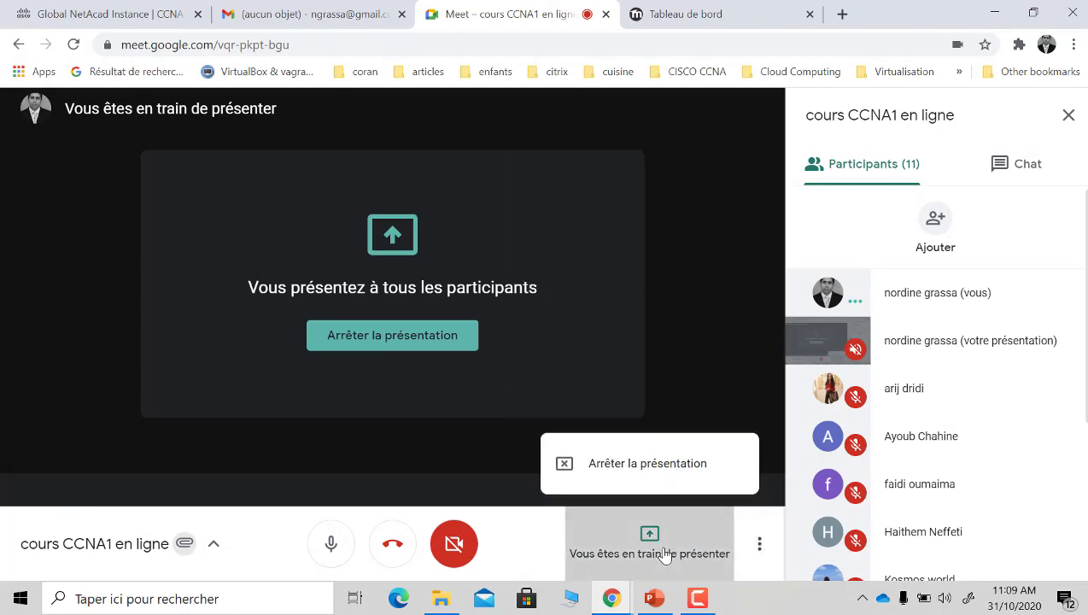
click(648, 477)
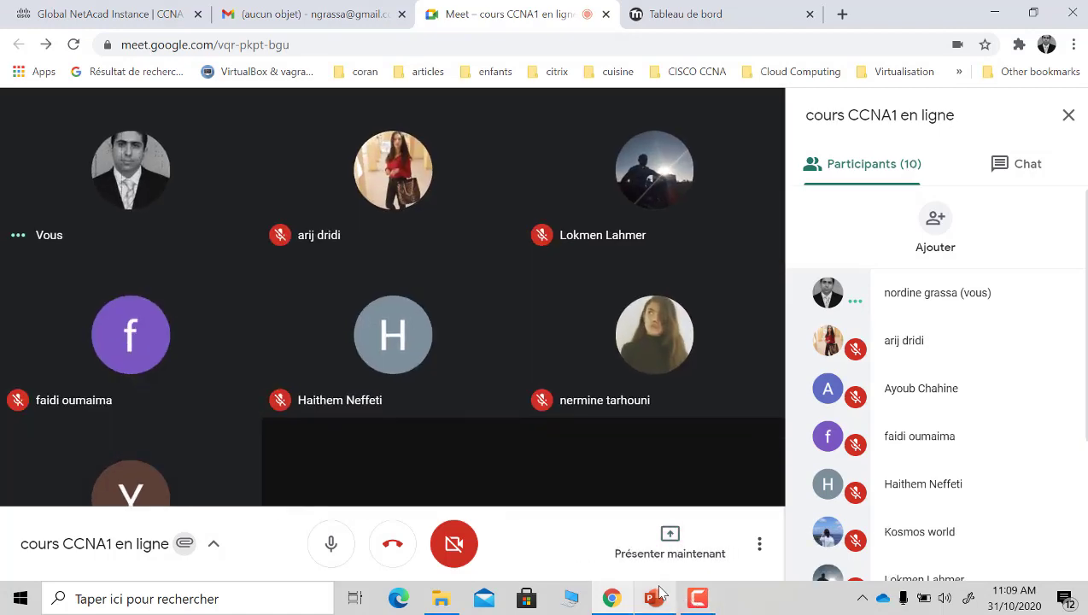
Switch from PowerPoint and the screen recorder controls back to the Google Meet call.
click(654, 598)
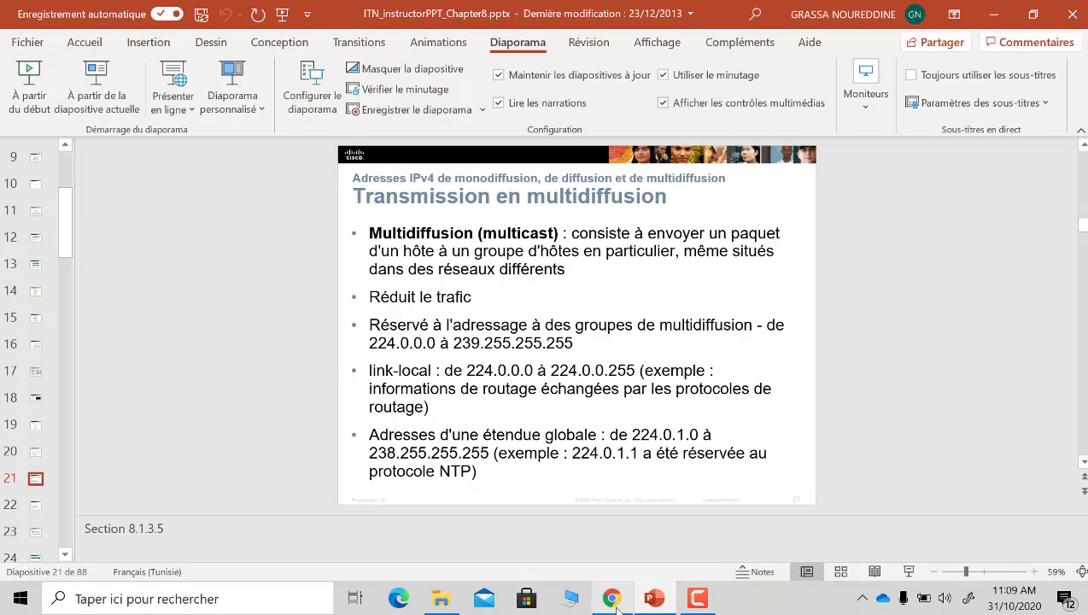
click(699, 599)
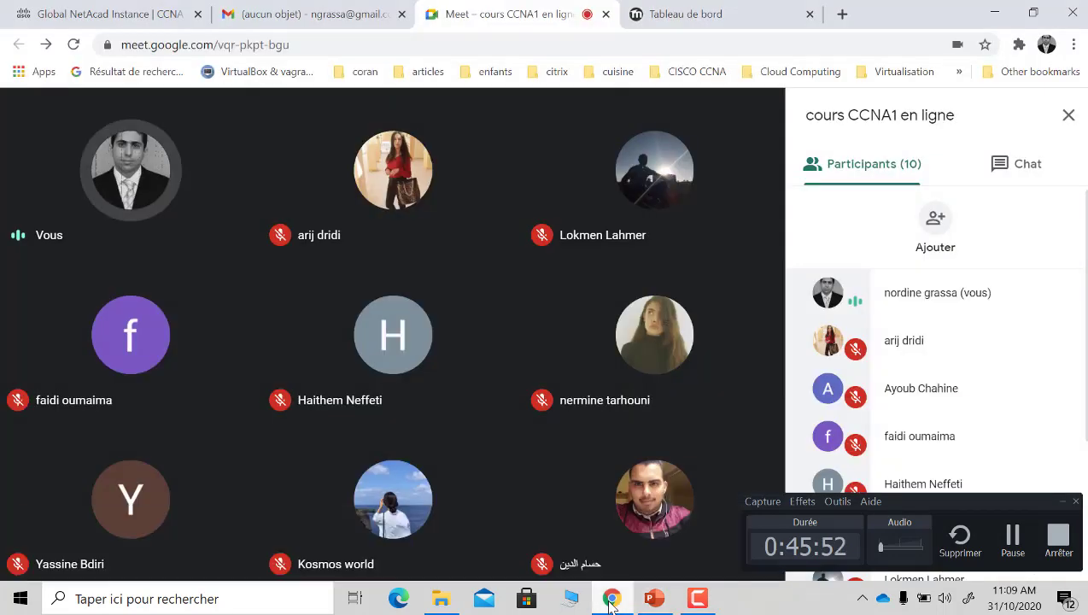
click(611, 599)
Present Une fenêtre in Meet, sharing the PowerPoint presentation window.
mouse_move(602, 357)
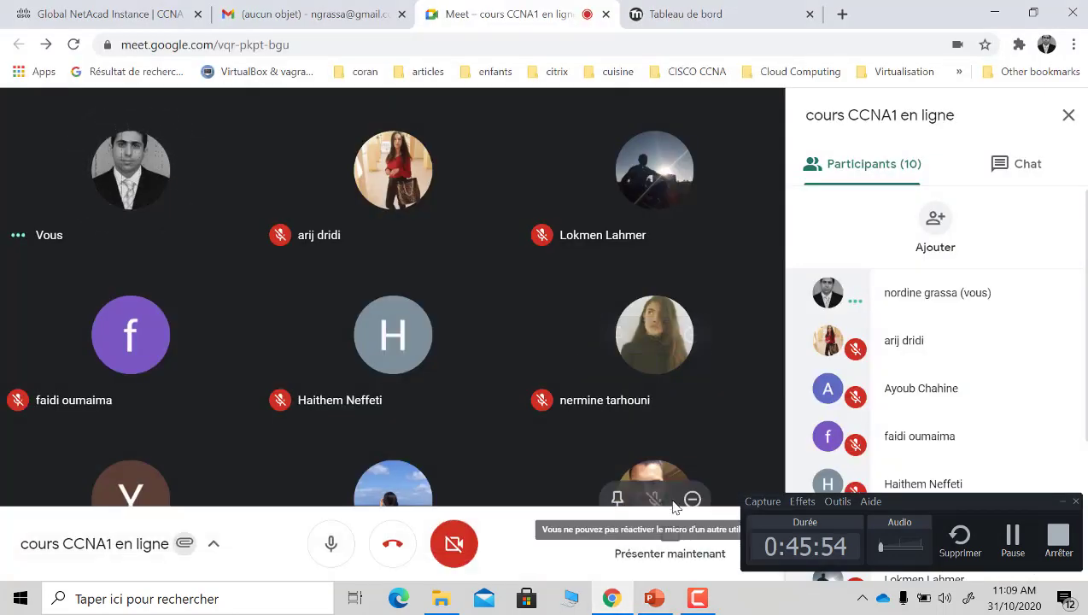
click(670, 557)
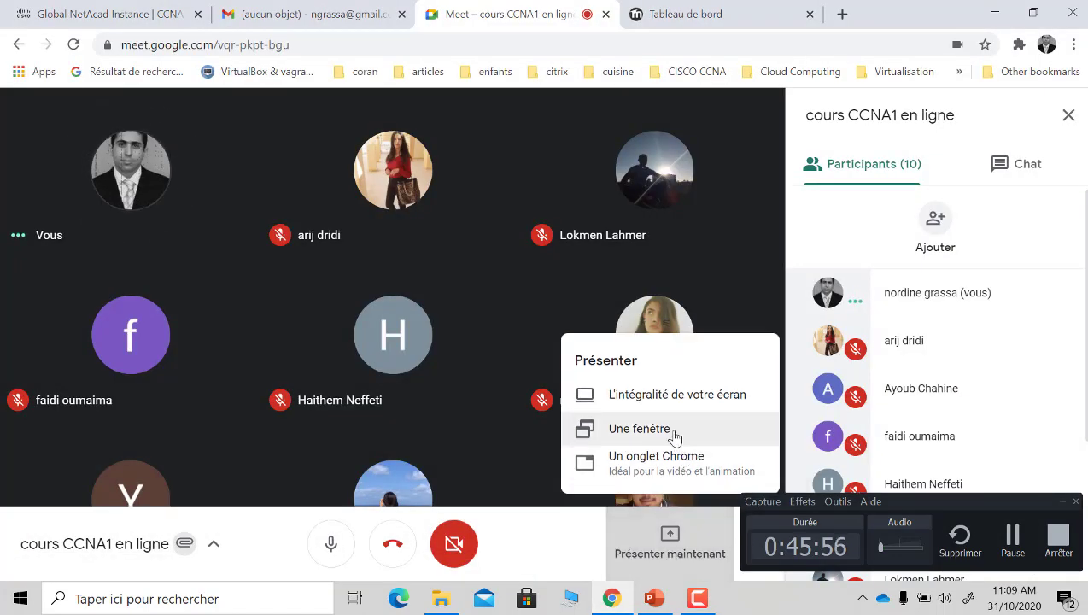
click(674, 435)
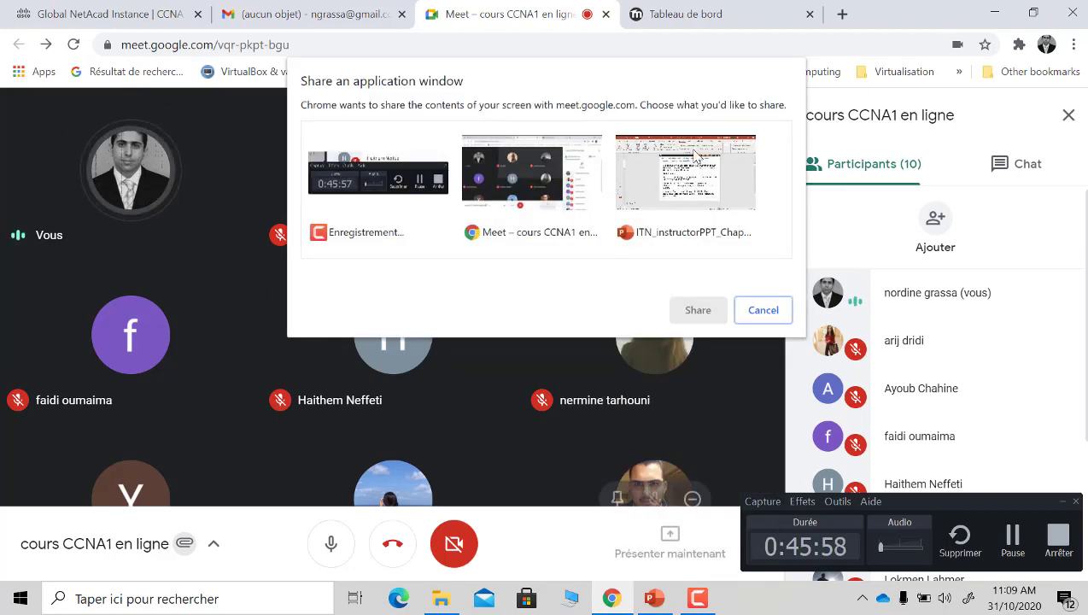
click(692, 184)
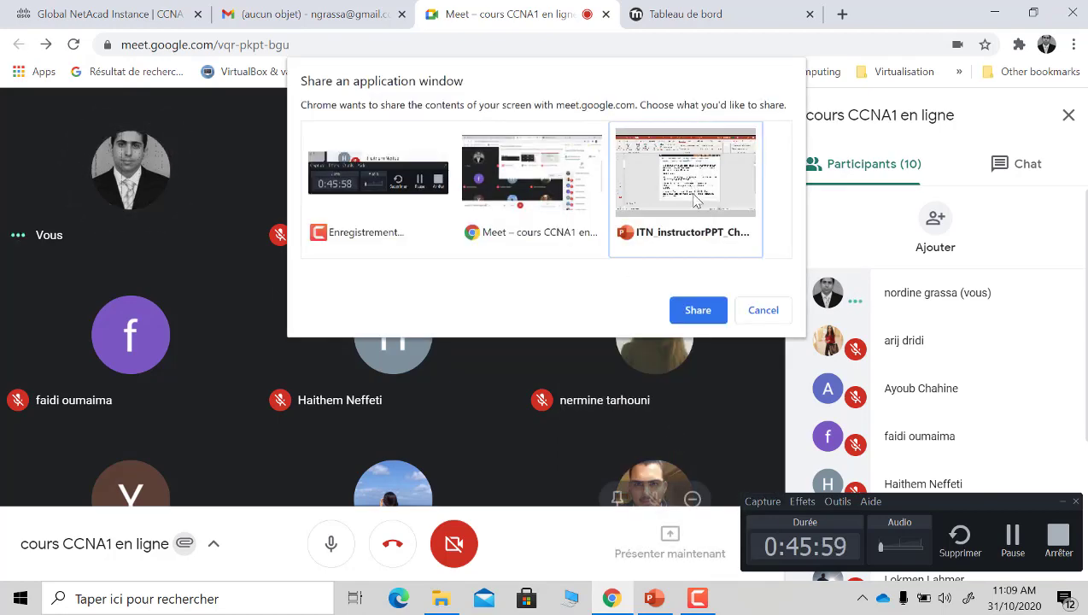
click(698, 310)
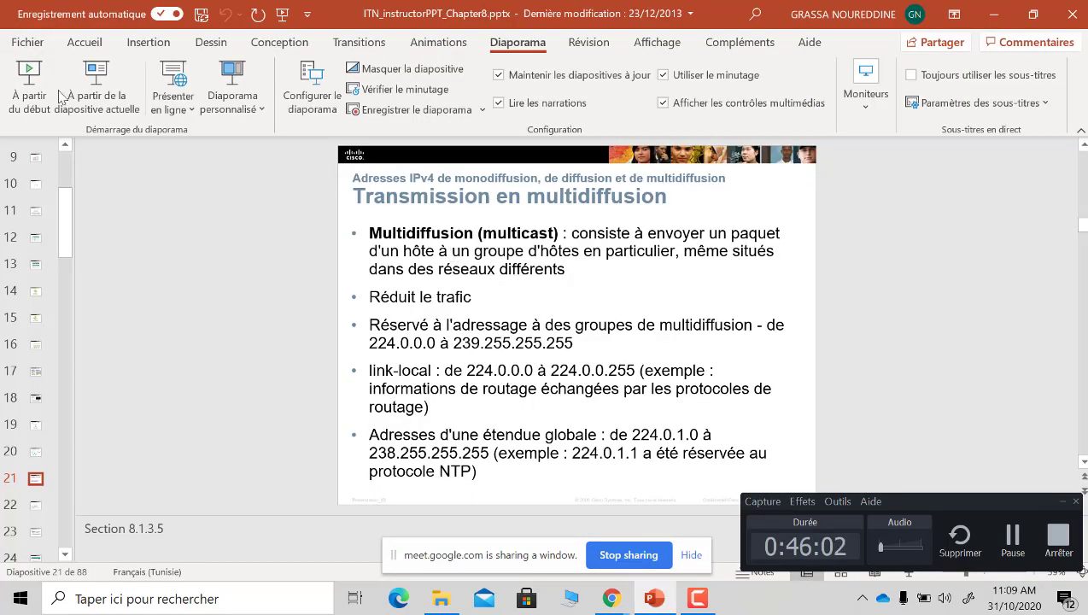
Run the 'Transmission en multidiffusion' slide as a slideshow from the current slide and hide the sharing notices.
click(102, 76)
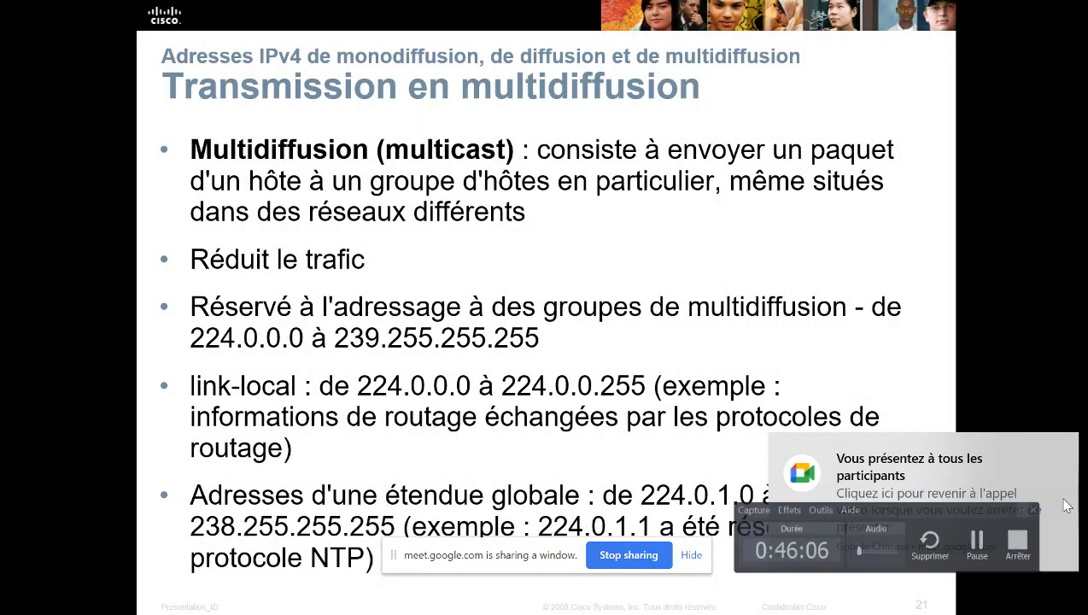
click(1060, 449)
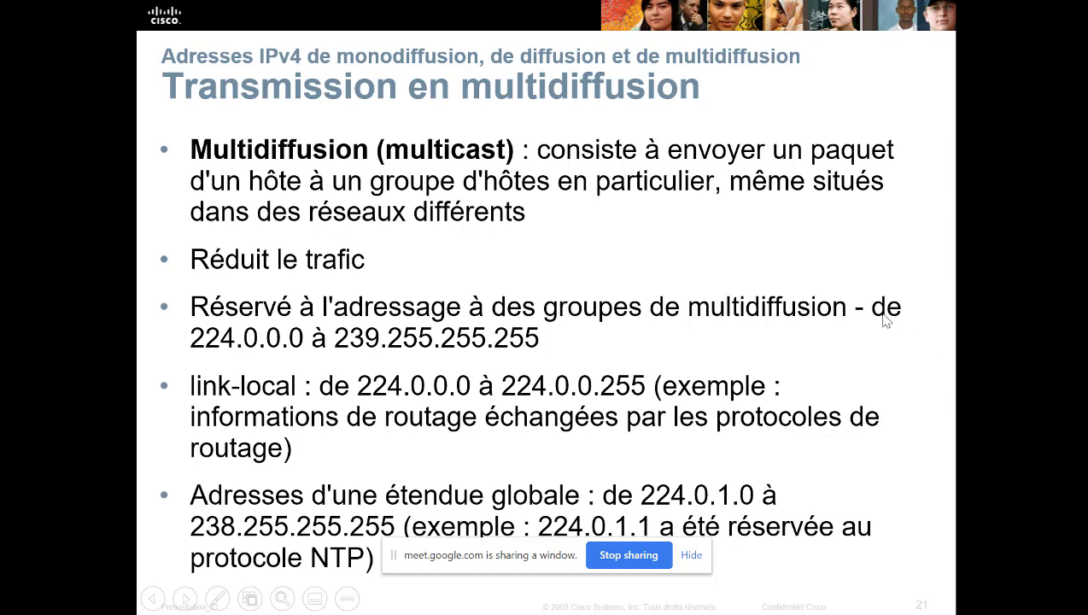
click(692, 556)
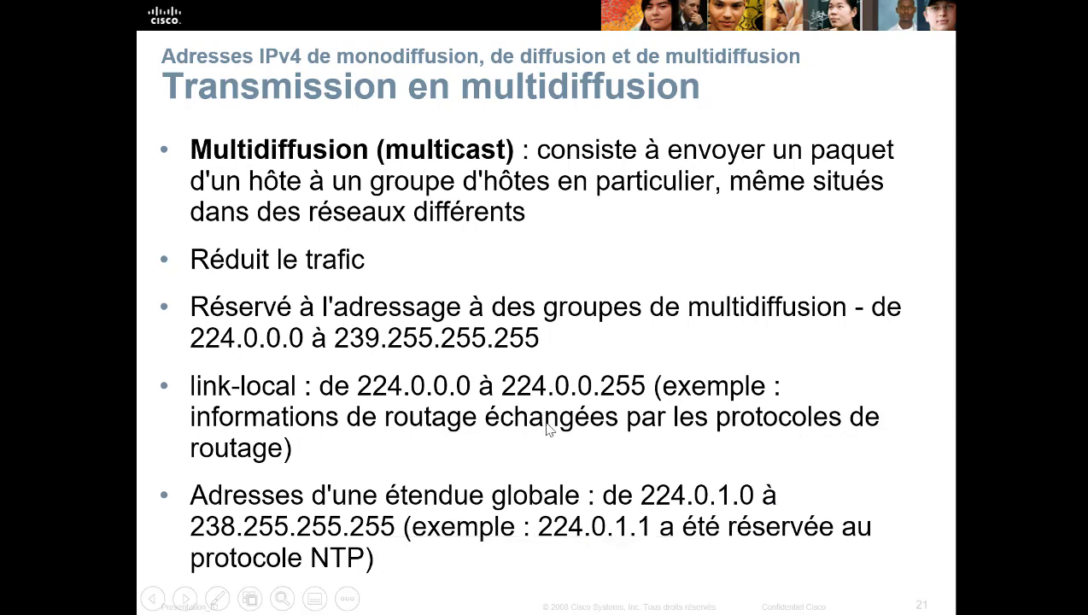
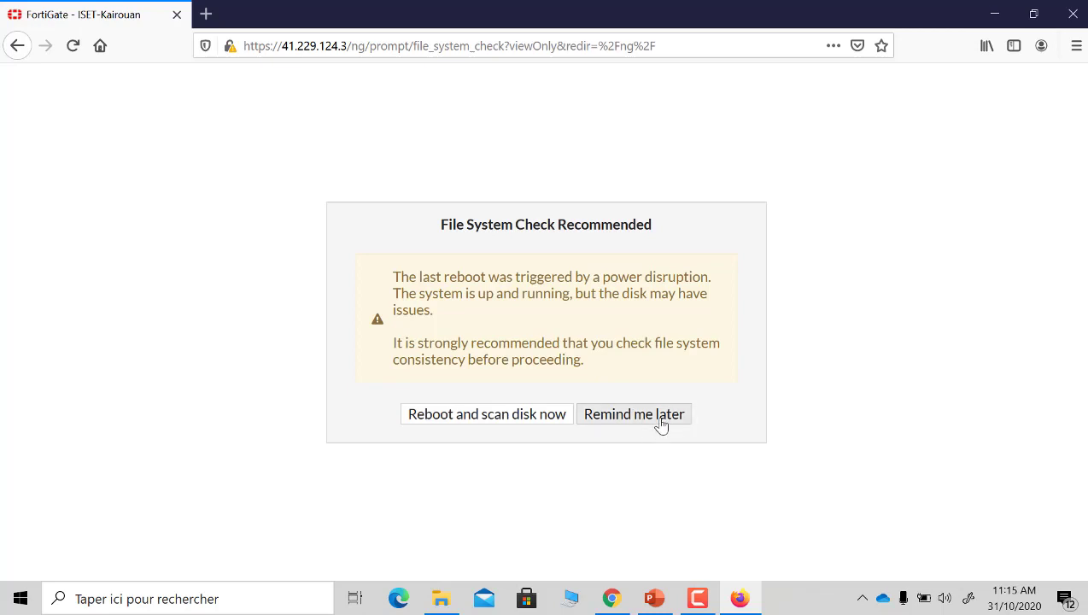
Postpone the file system check and FortiCare registration, then return to the Google Meet call.
click(661, 424)
click(641, 393)
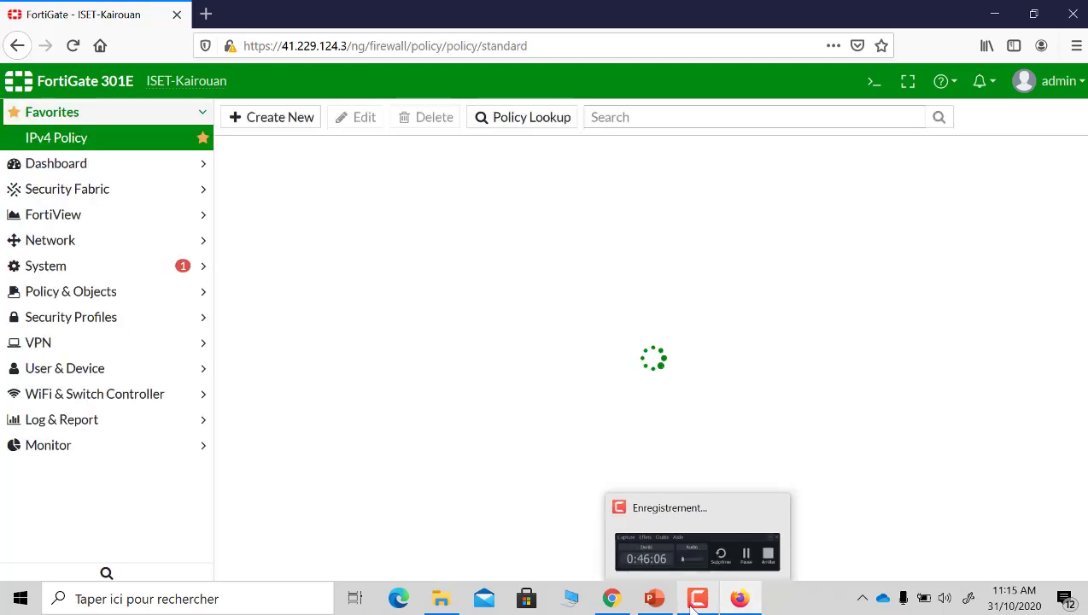
click(608, 599)
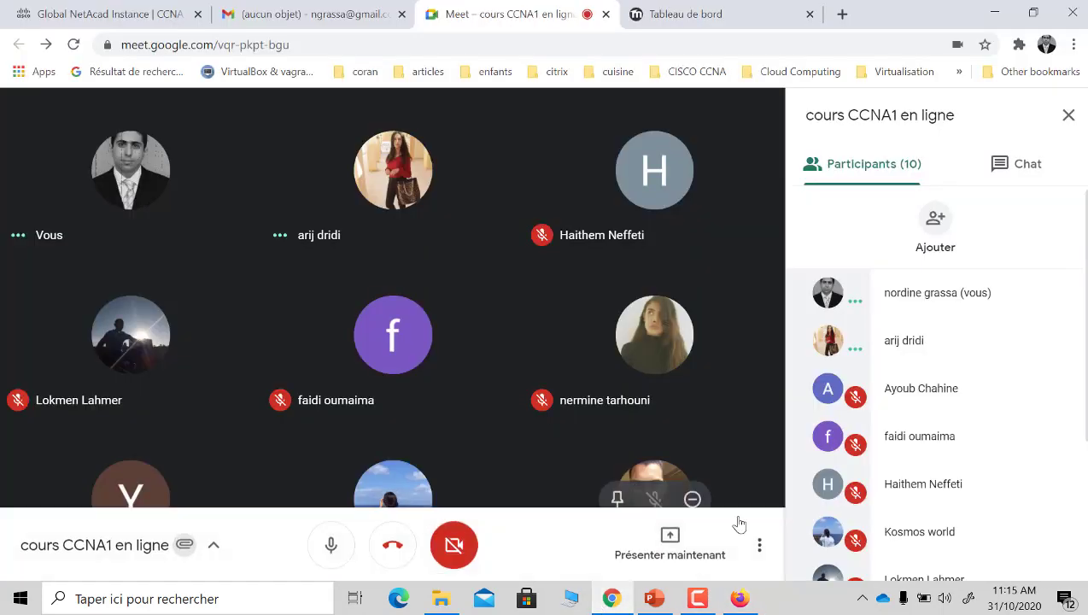
Present the FortiGate - ISET-Kairouan browser window to the Meet call as a single window.
click(678, 548)
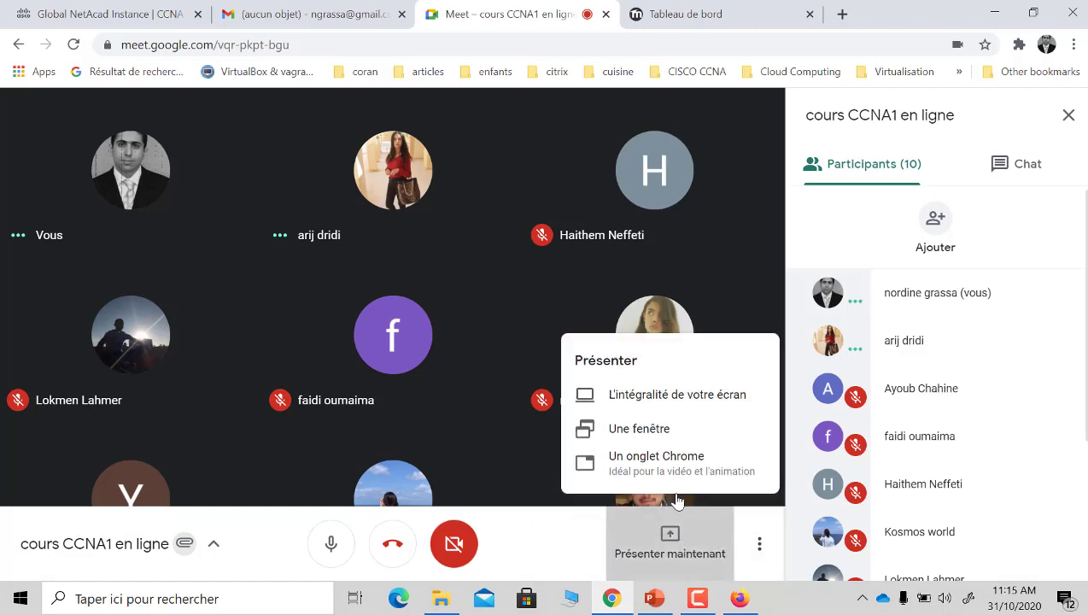
click(656, 428)
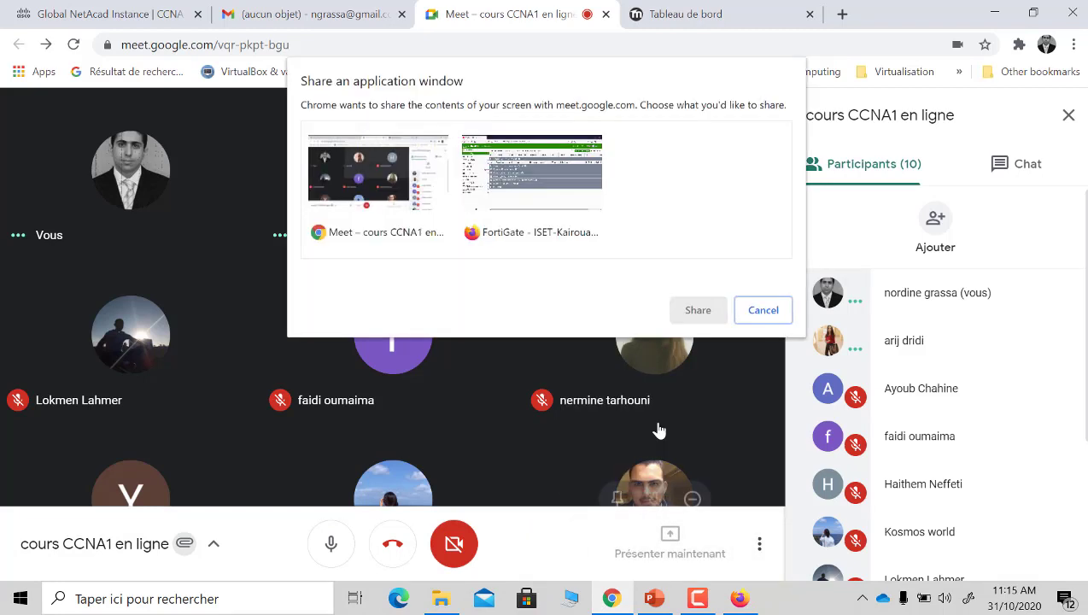
click(562, 168)
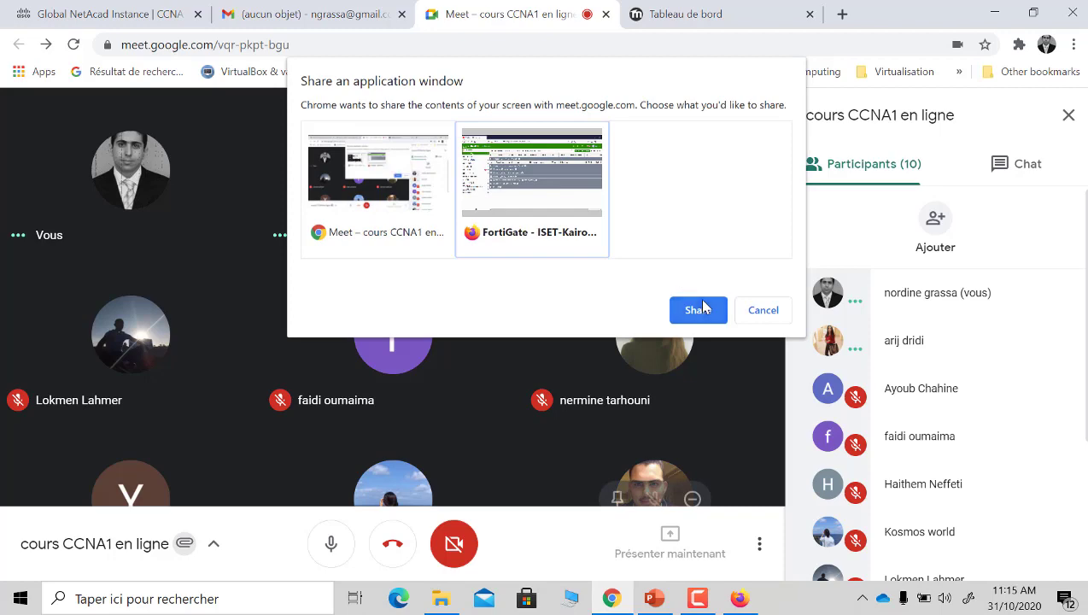
click(696, 307)
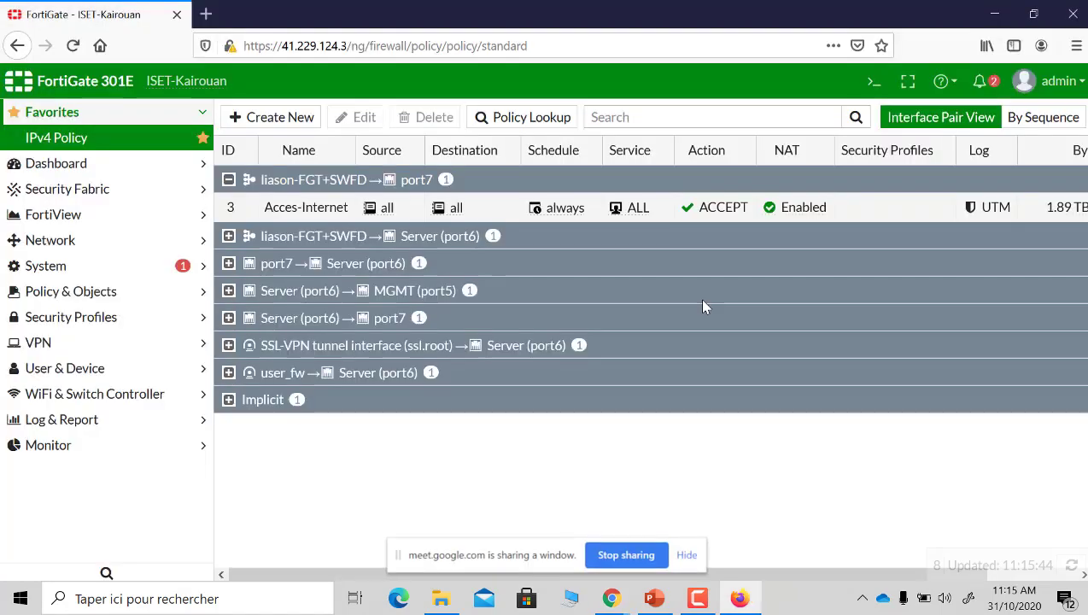
Hide the sharing notices and collapse the liason-FGT+SWFD → port7 policy group.
click(690, 555)
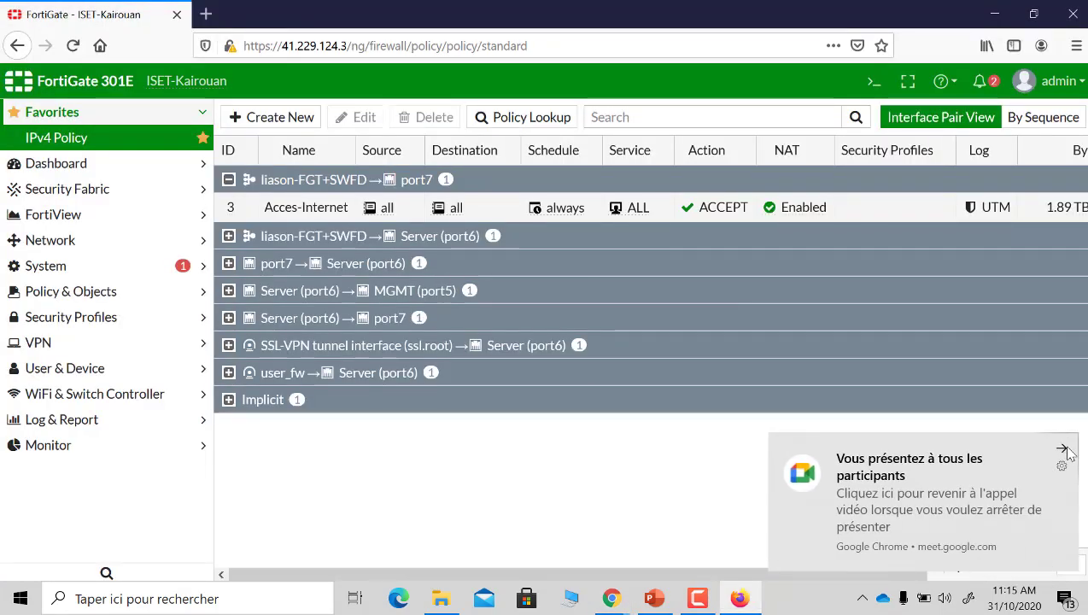
click(1065, 450)
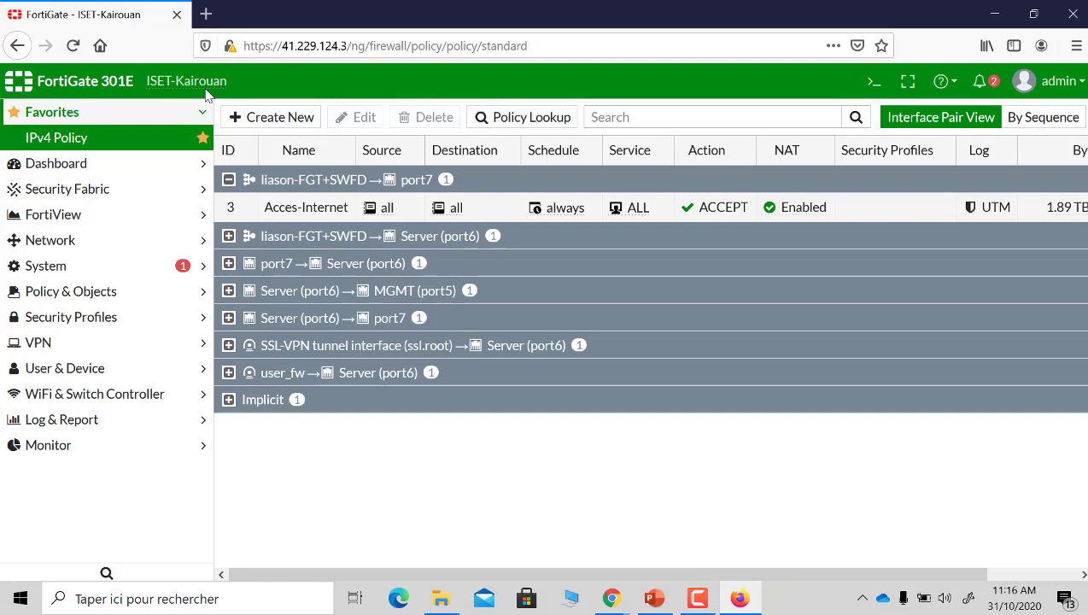
click(229, 181)
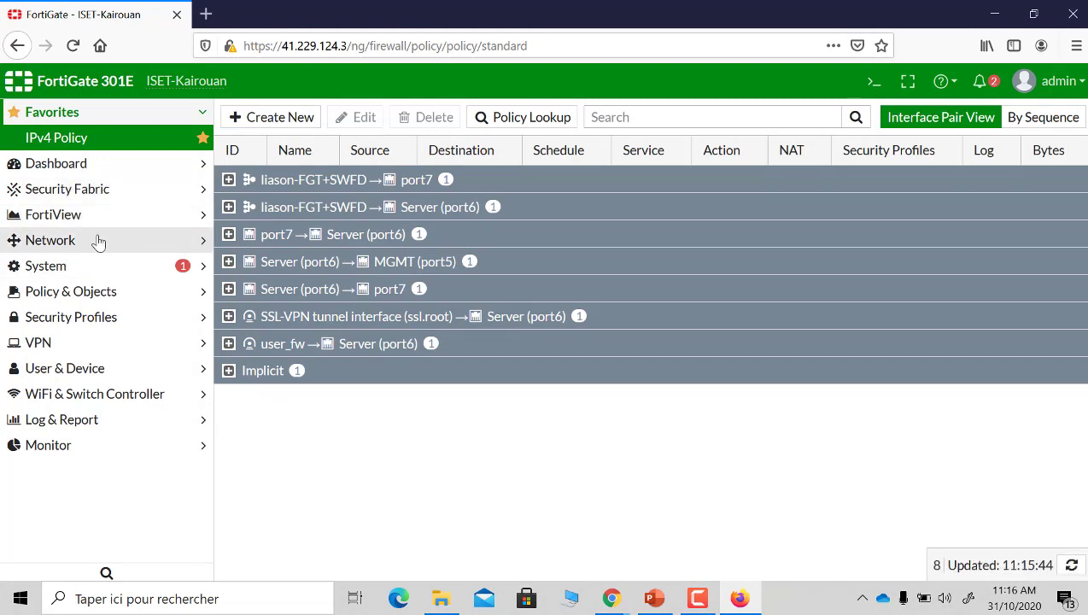
Open the Network > Interfaces page from the sidebar.
click(85, 291)
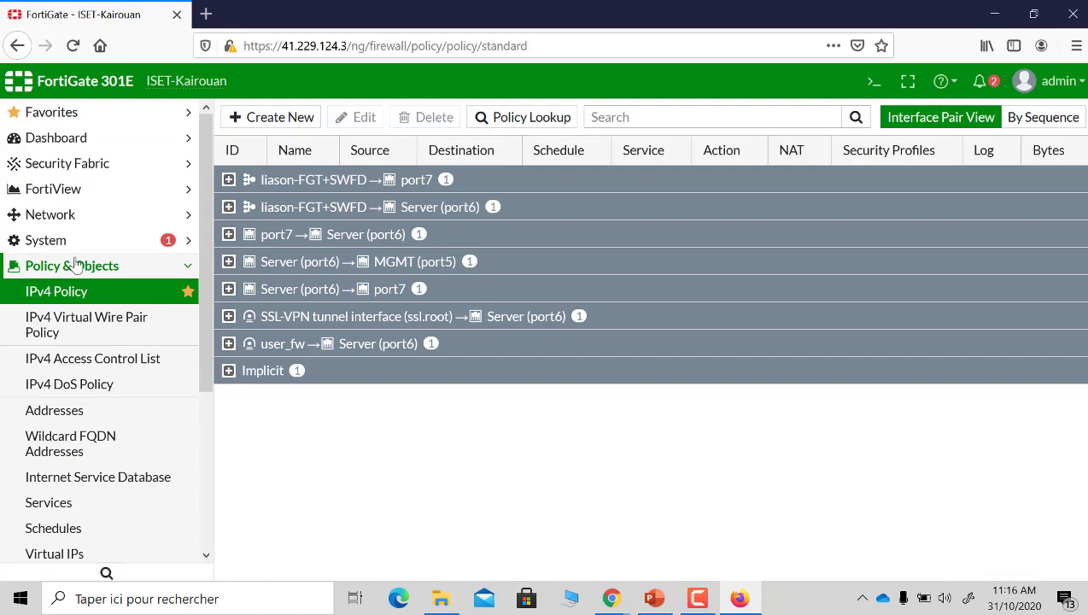
click(97, 221)
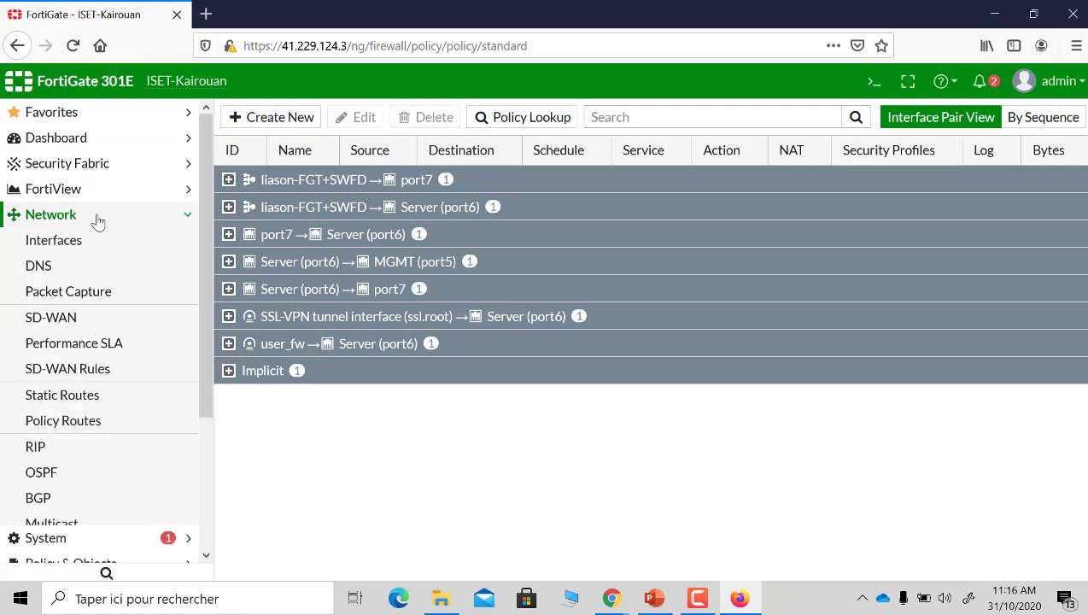
click(60, 249)
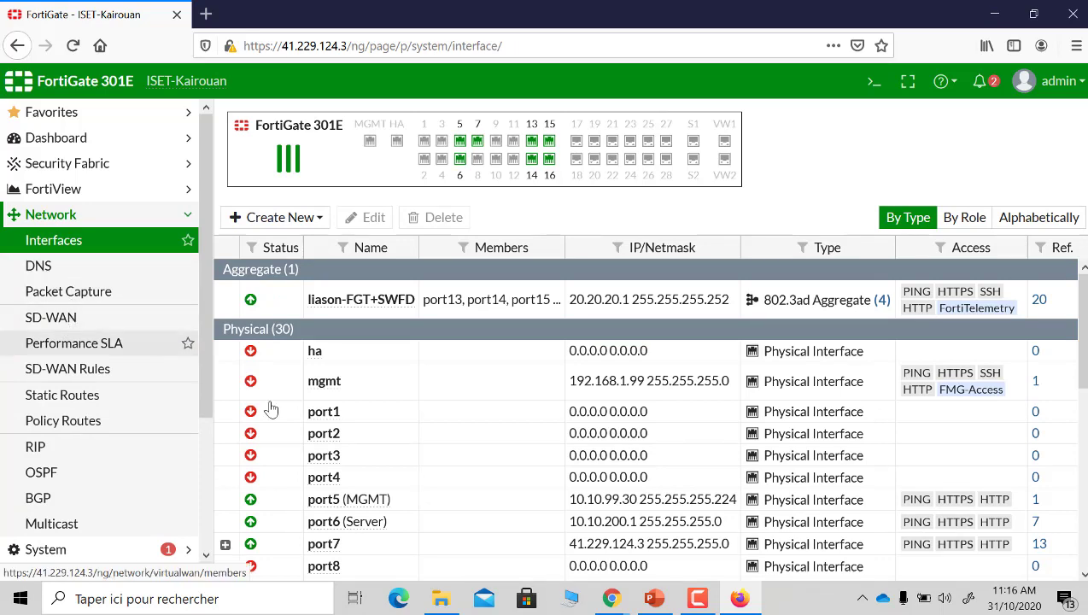
Collapse the Network section, expand Monitor in the sidebar, and open Routing Monitor.
mouse_move(1085, 317)
mouse_down()
mouse_move(1085, 452)
mouse_move(1083, 318)
mouse_up()
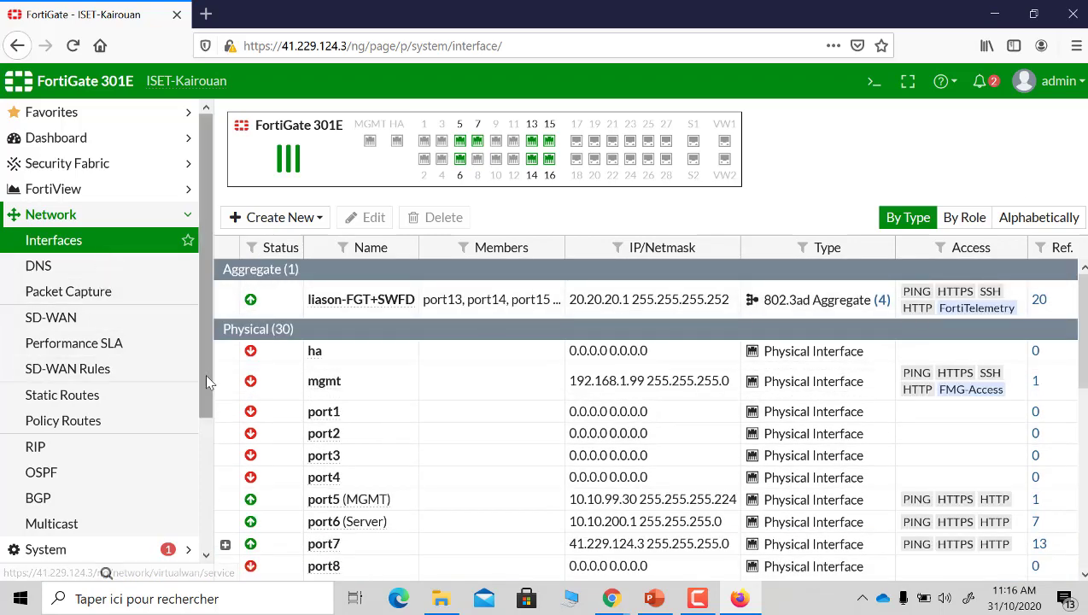
drag(205, 382, 212, 547)
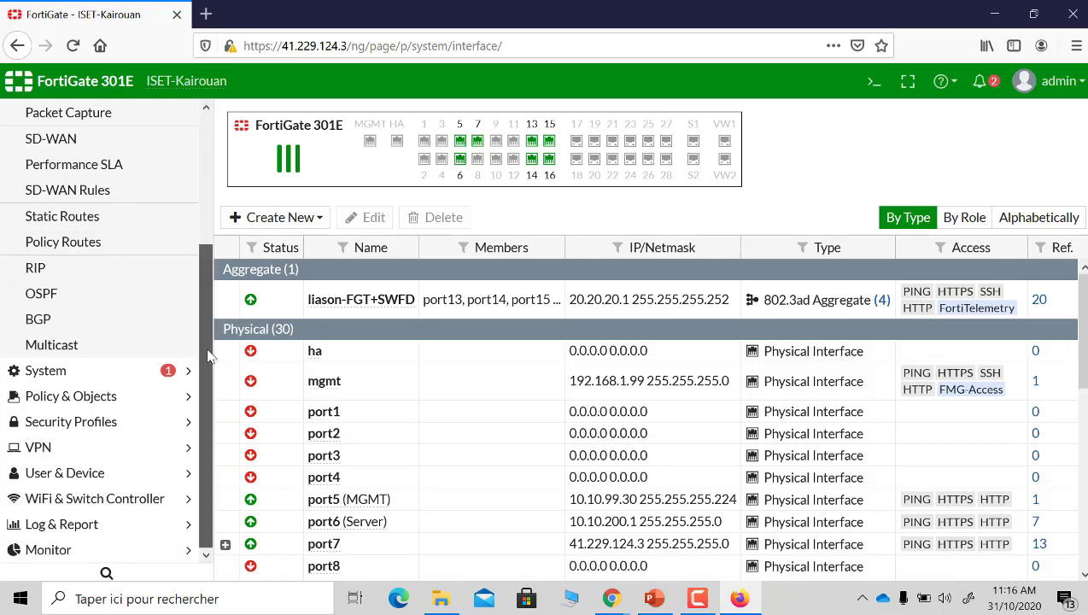
scroll(199, 227, up, 4)
scroll(199, 226, up, 1)
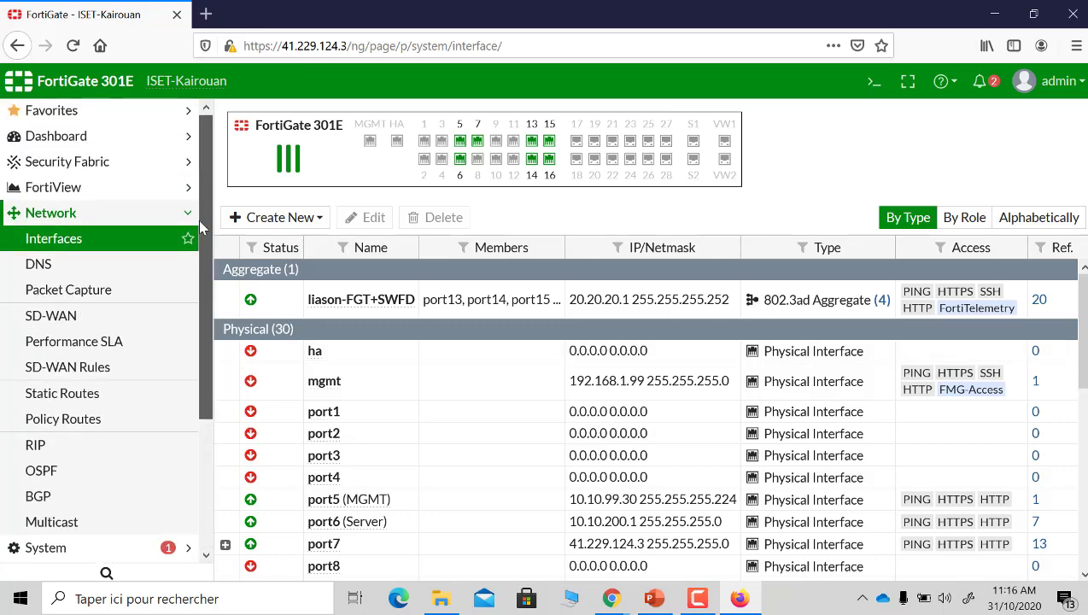
click(165, 219)
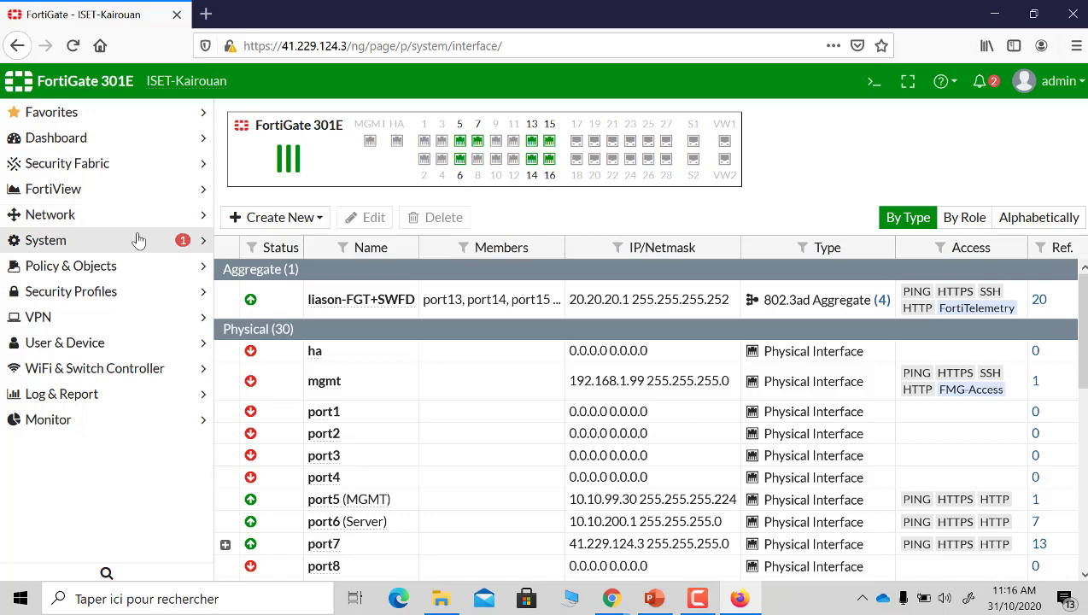
click(139, 240)
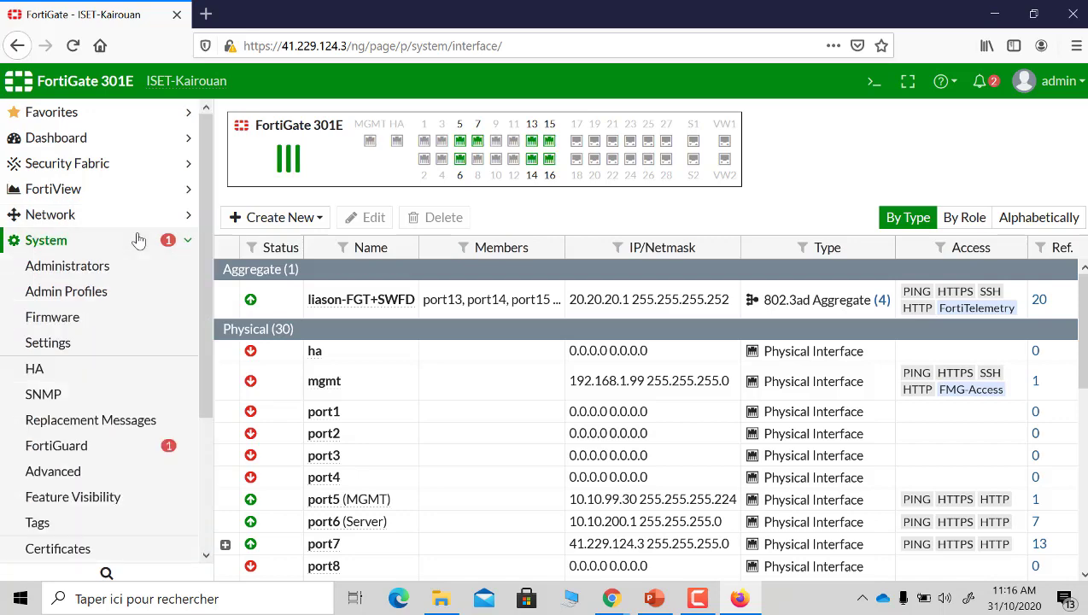
click(138, 240)
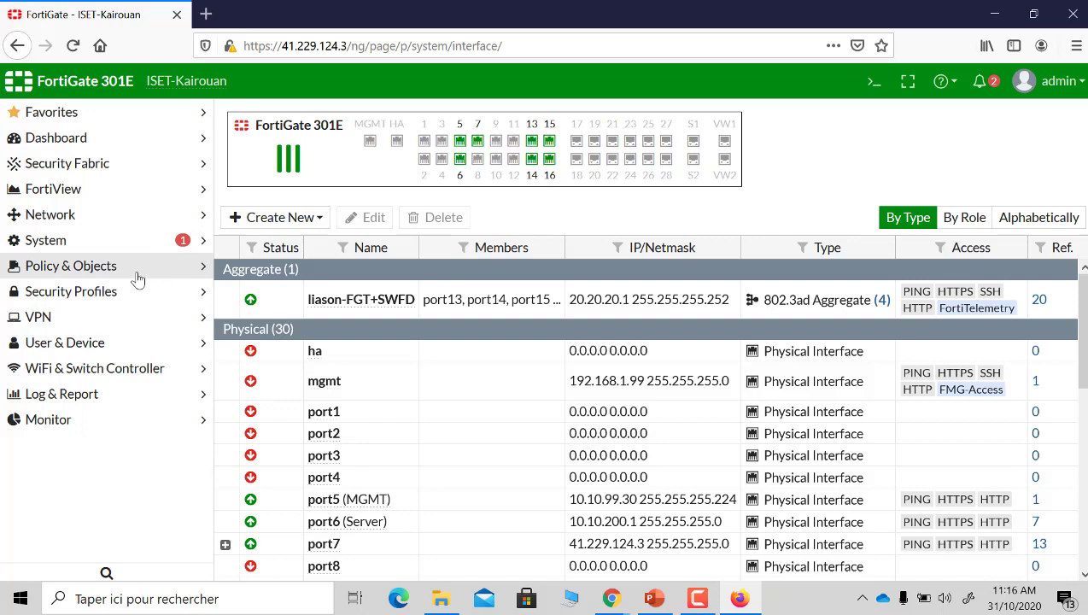
click(94, 396)
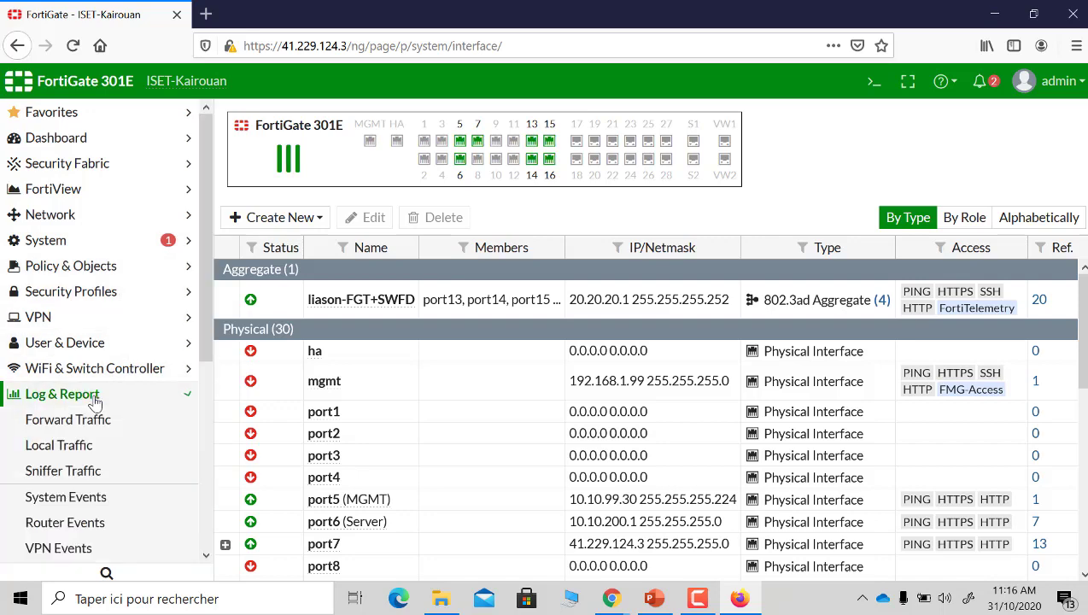
scroll(207, 342, down, 2)
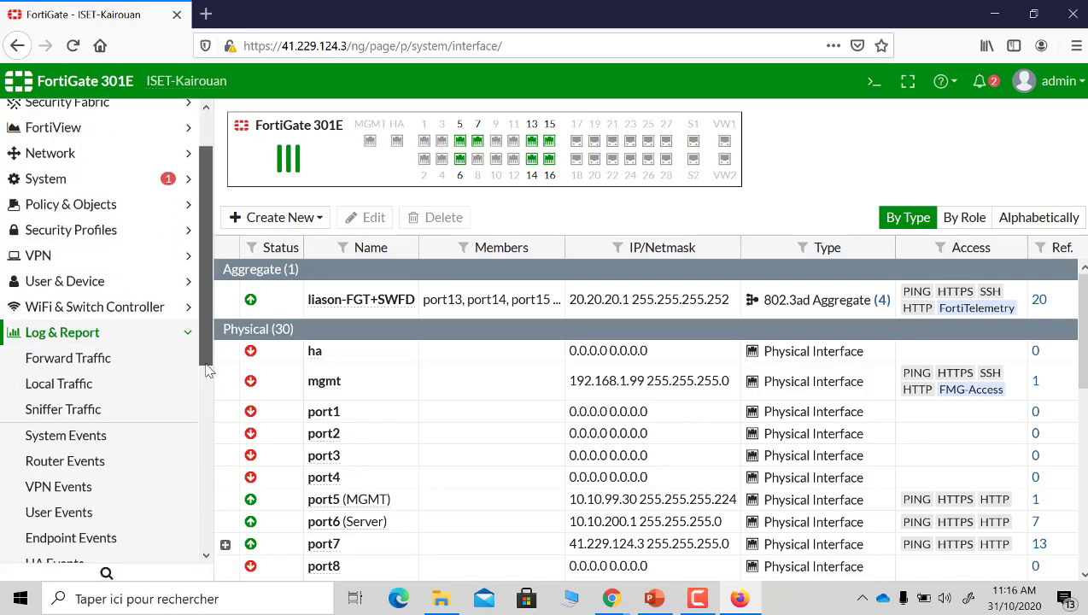
drag(207, 369, 184, 596)
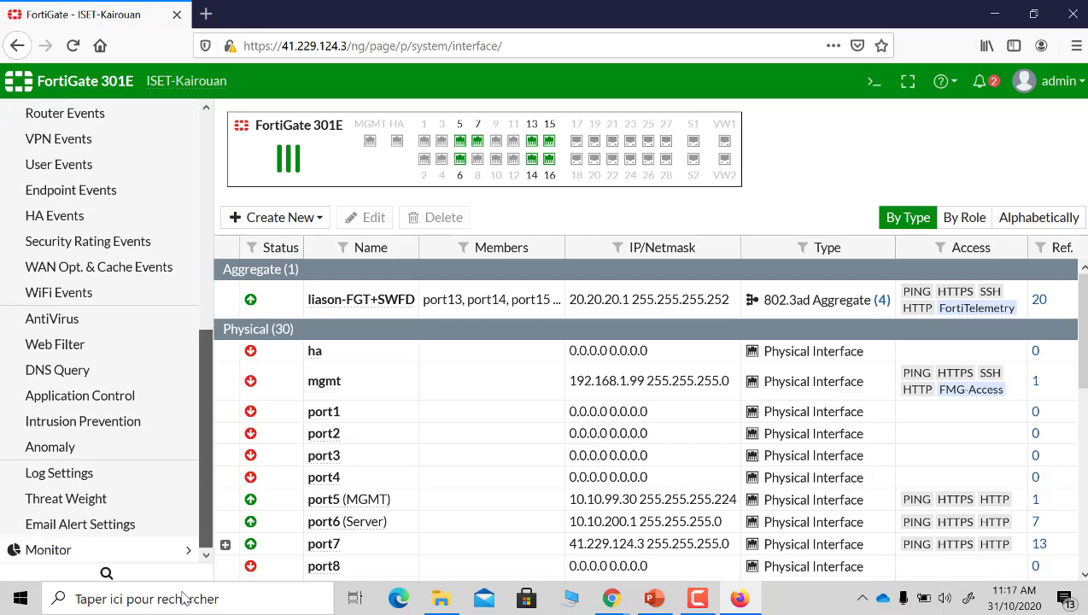
click(151, 551)
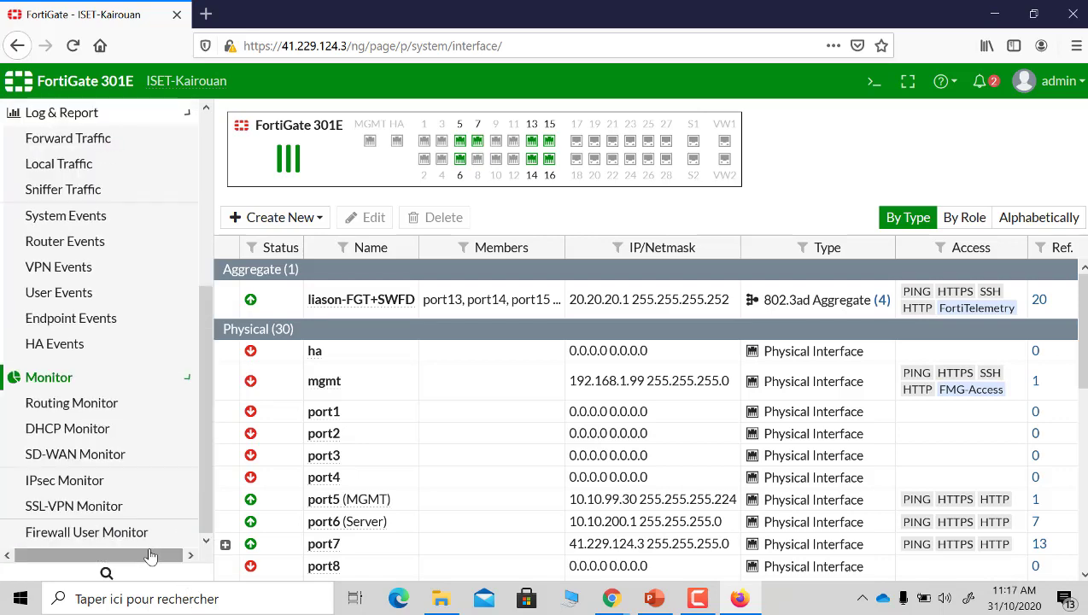
click(104, 293)
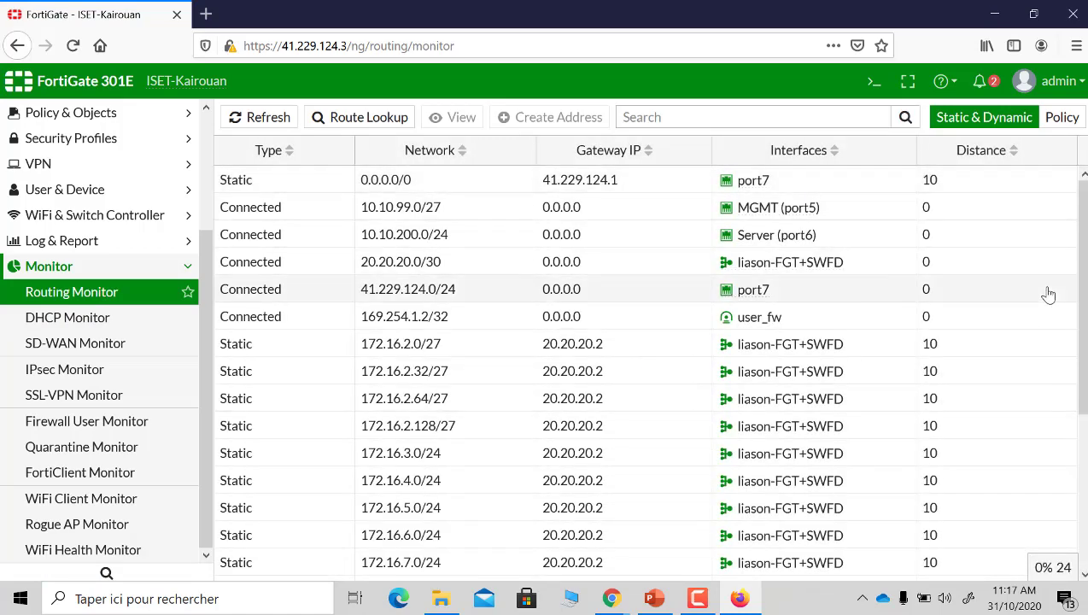
Scroll through the routing table's static and connected routes, including the 0.0.0.0/0 default via port7.
scroll(889, 254, down, 4)
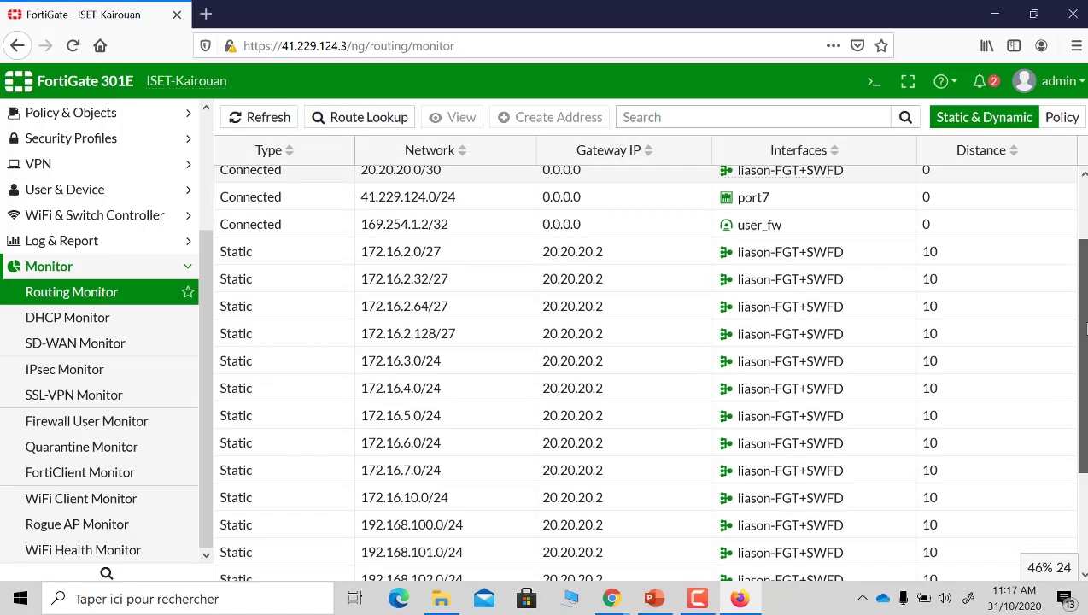
scroll(1084, 504, down, 2)
scroll(1067, 333, up, 3)
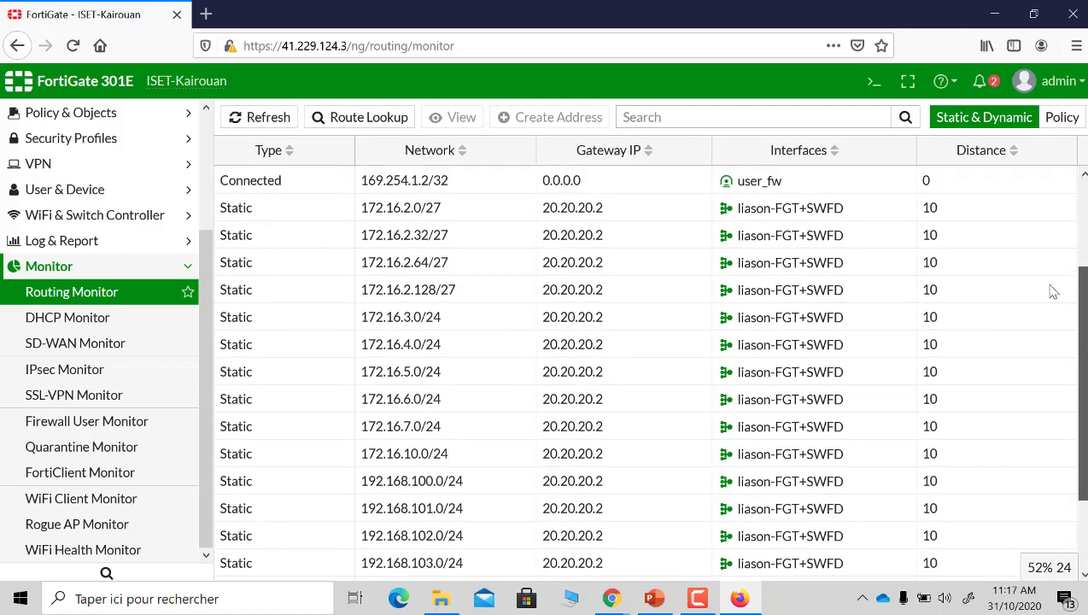
scroll(1064, 393, down, 3)
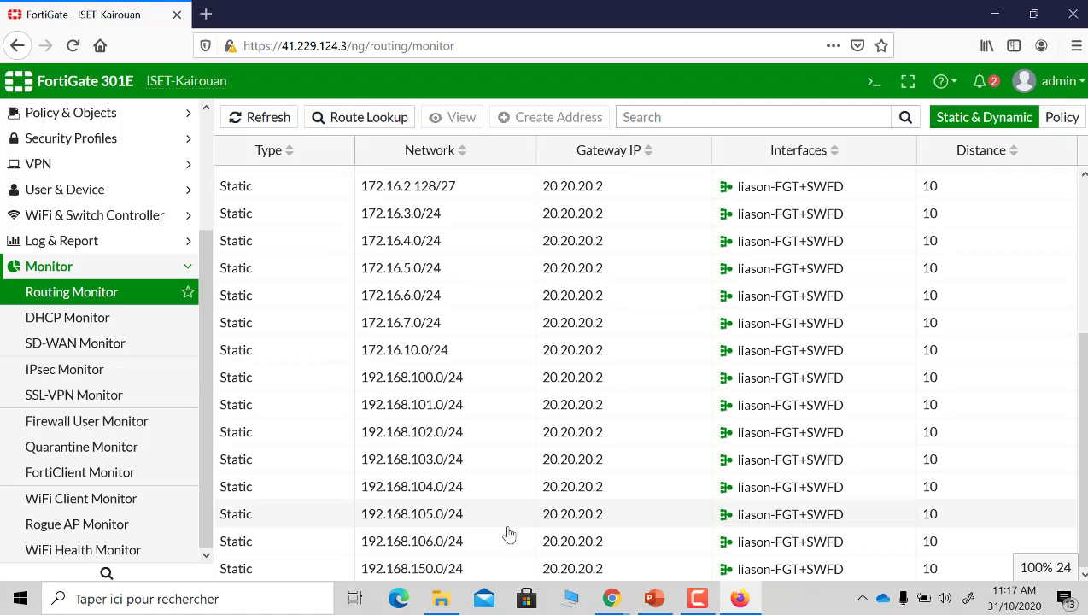
mouse_move(1079, 437)
mouse_down()
mouse_move(1074, 280)
mouse_move(1078, 448)
mouse_up()
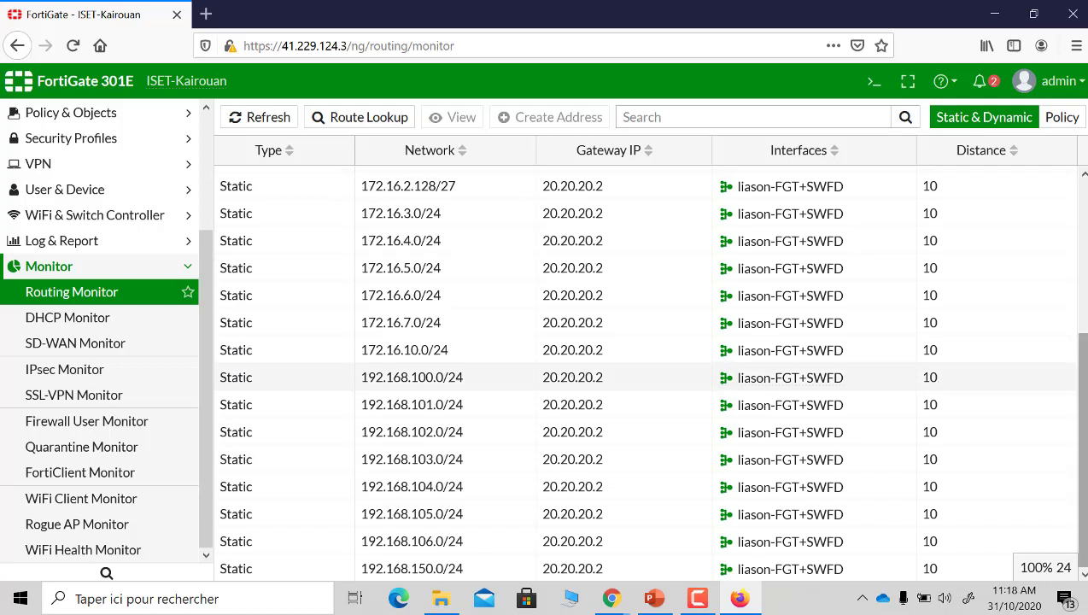
drag(1079, 350, 1074, 194)
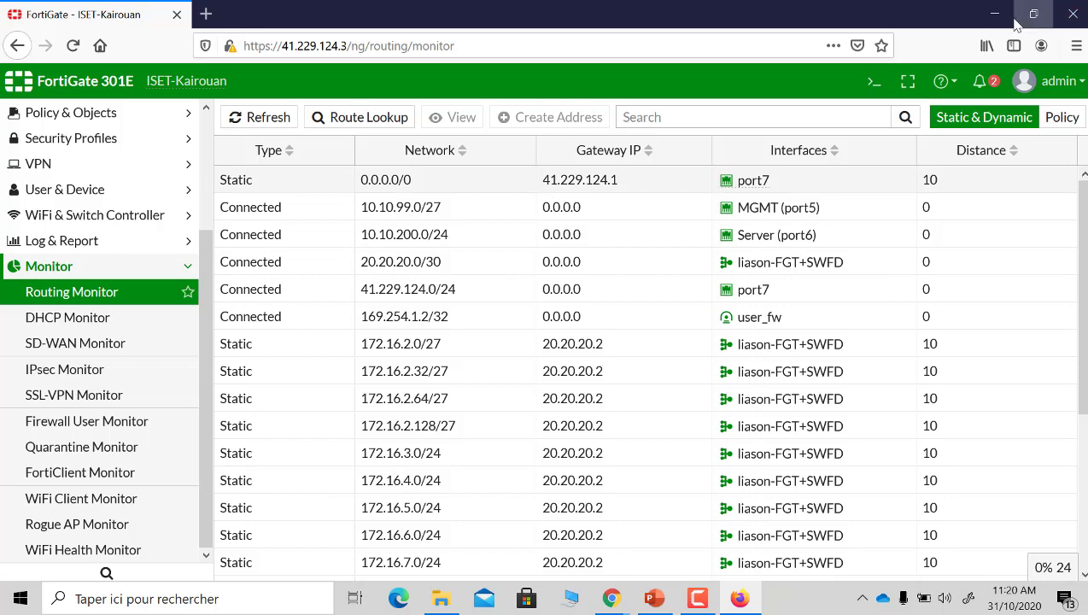
Log the admin account out of the FortiGate and minimize Firefox.
click(1067, 81)
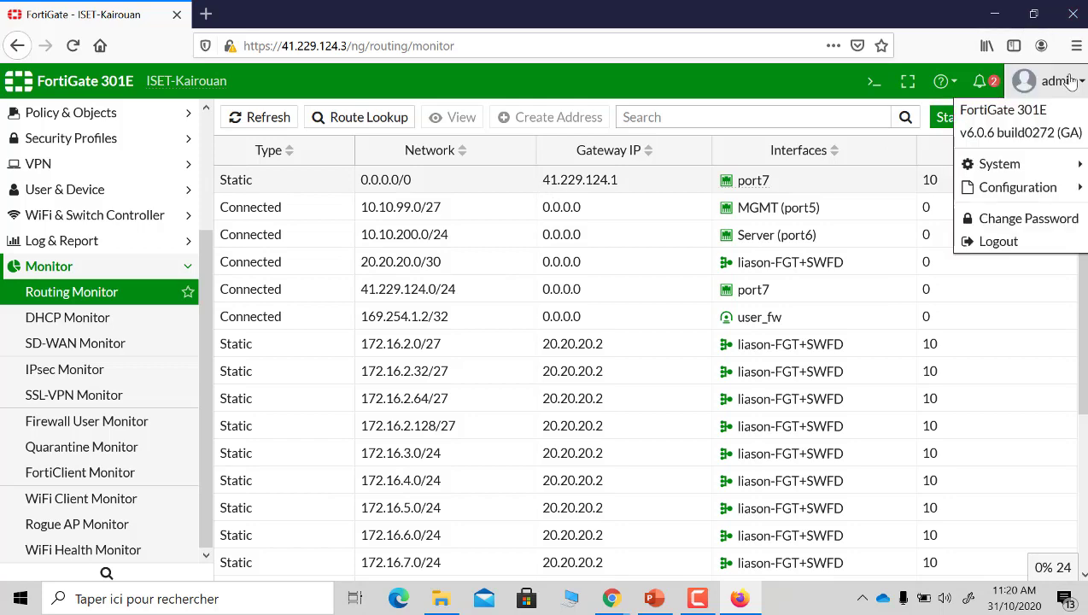
click(997, 242)
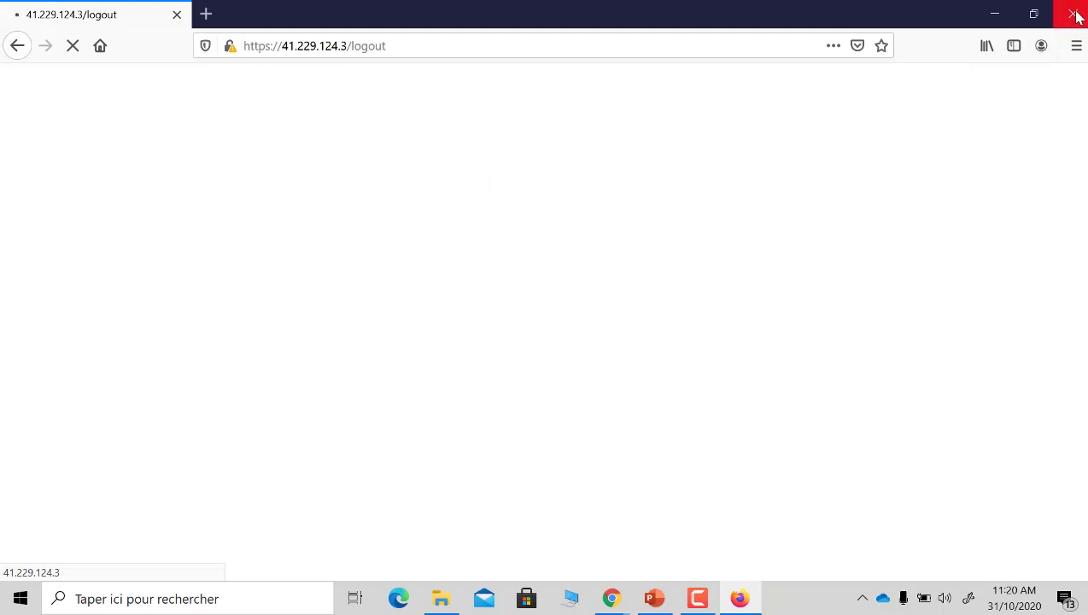
click(995, 15)
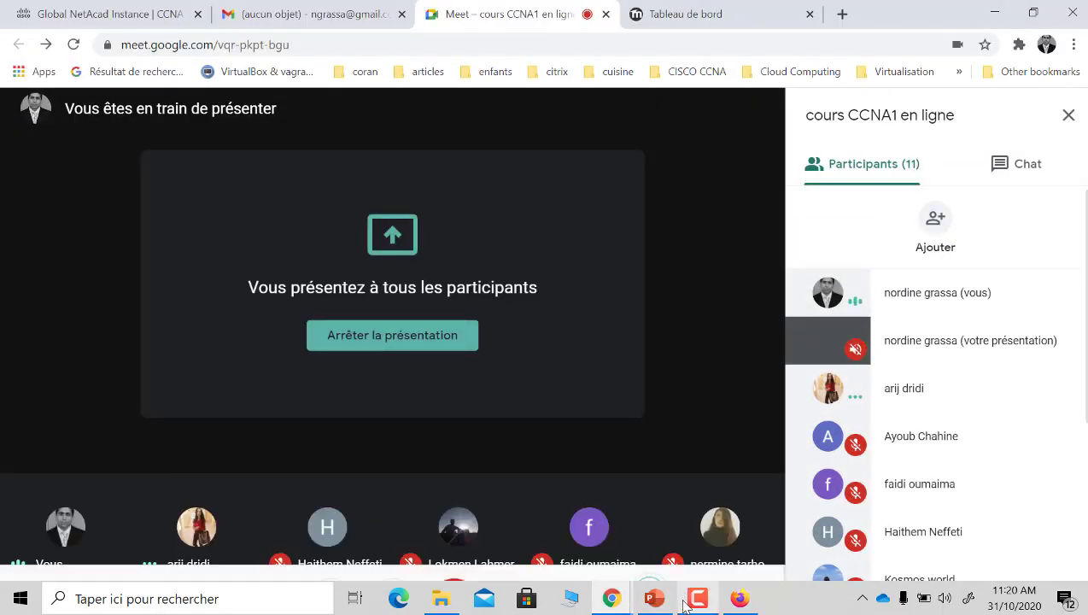
Stop presenting the FortiGate window in Google Meet.
click(663, 606)
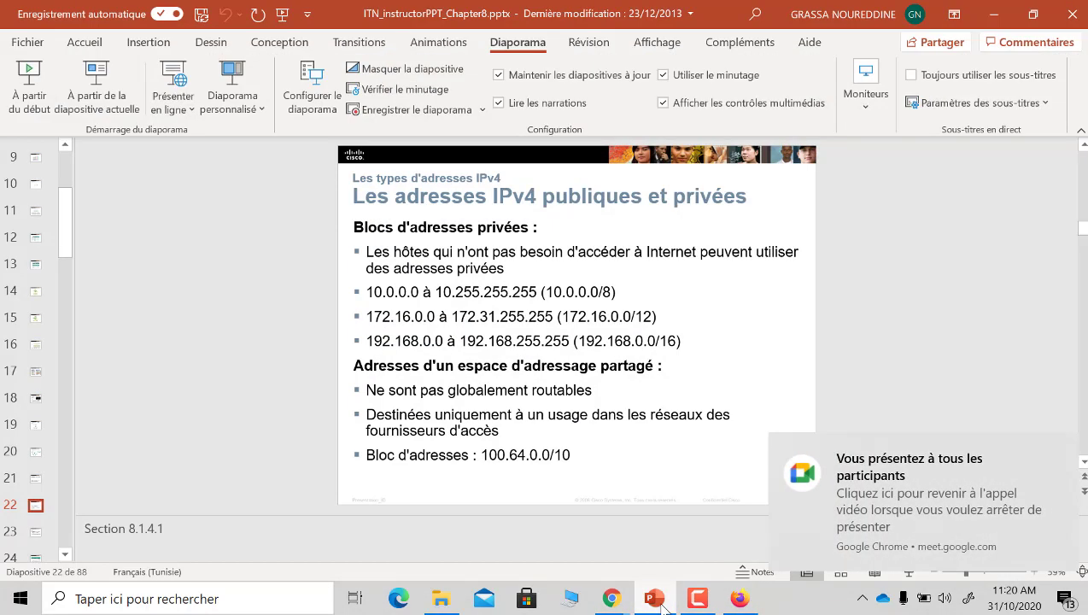
click(656, 599)
click(654, 538)
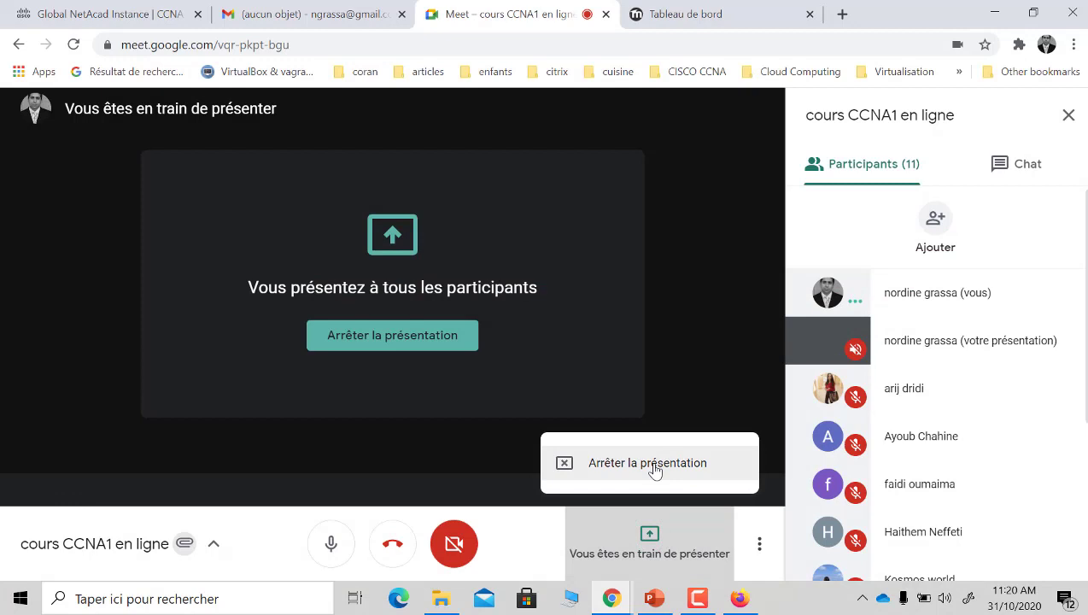
click(654, 470)
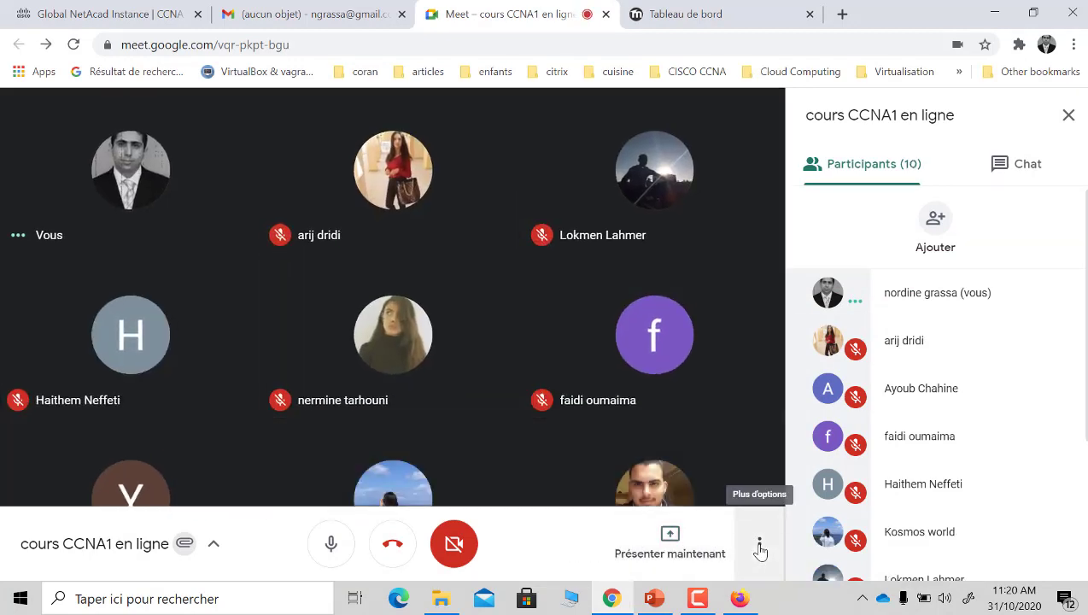
Start a new single-window presentation and select the ITN_instructorPPT_Chapter8 PowerPoint window.
click(662, 555)
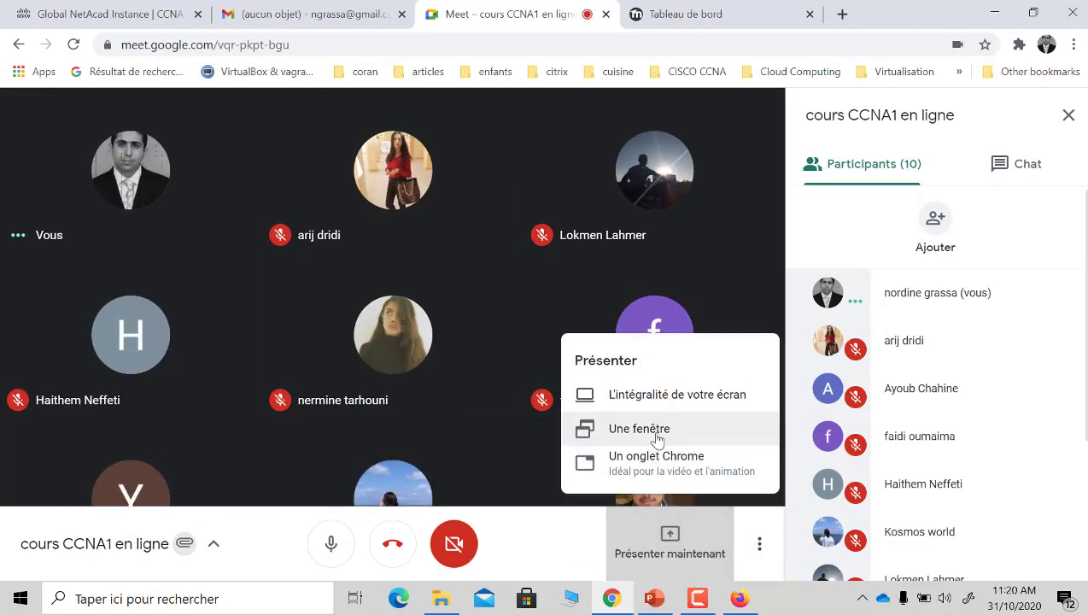
click(657, 439)
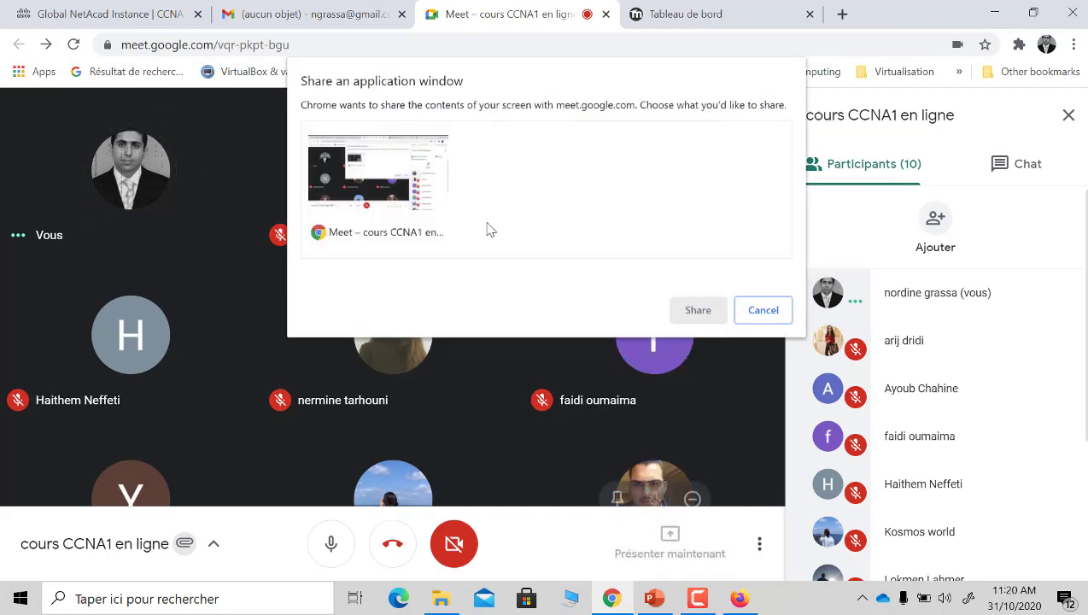
click(654, 599)
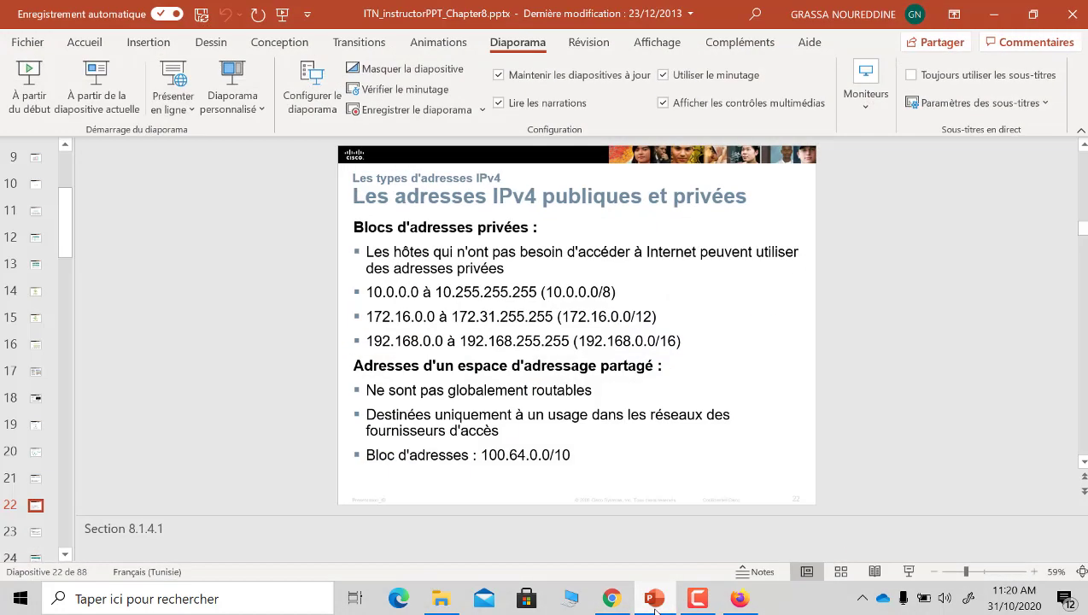
click(611, 600)
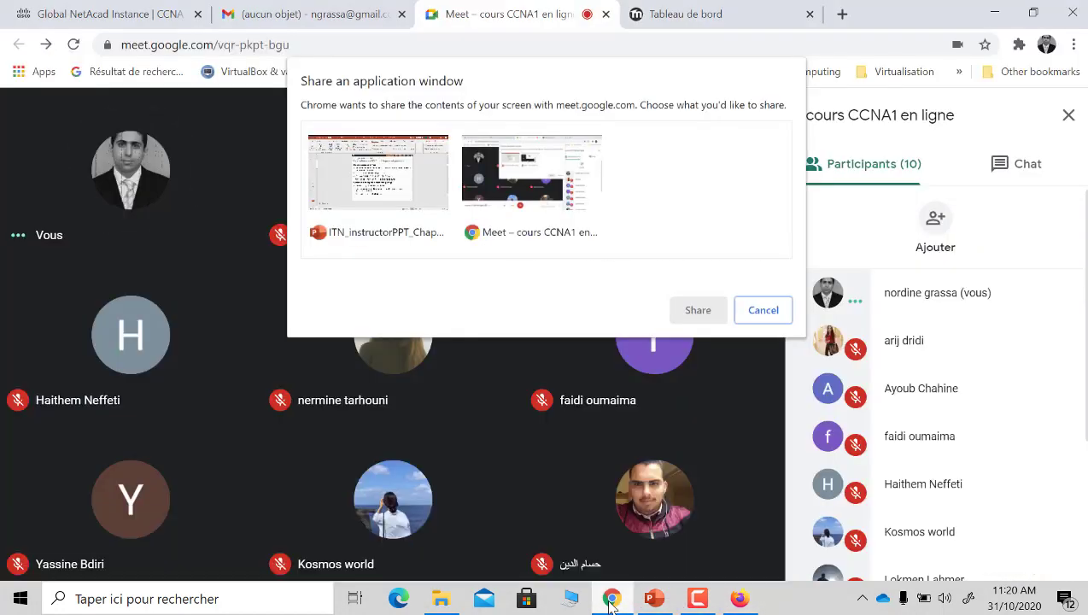
click(565, 203)
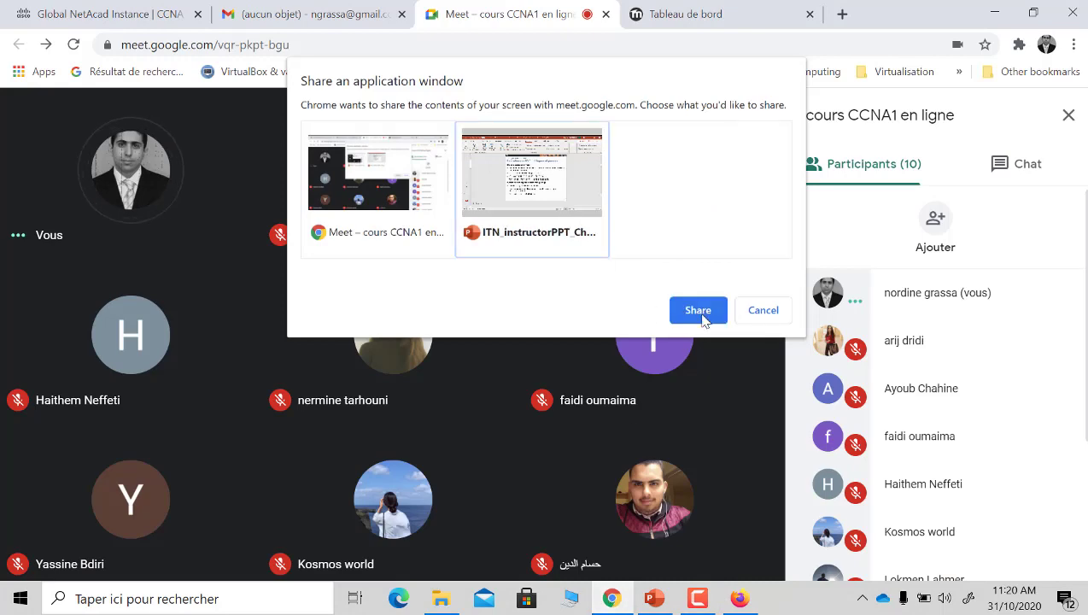
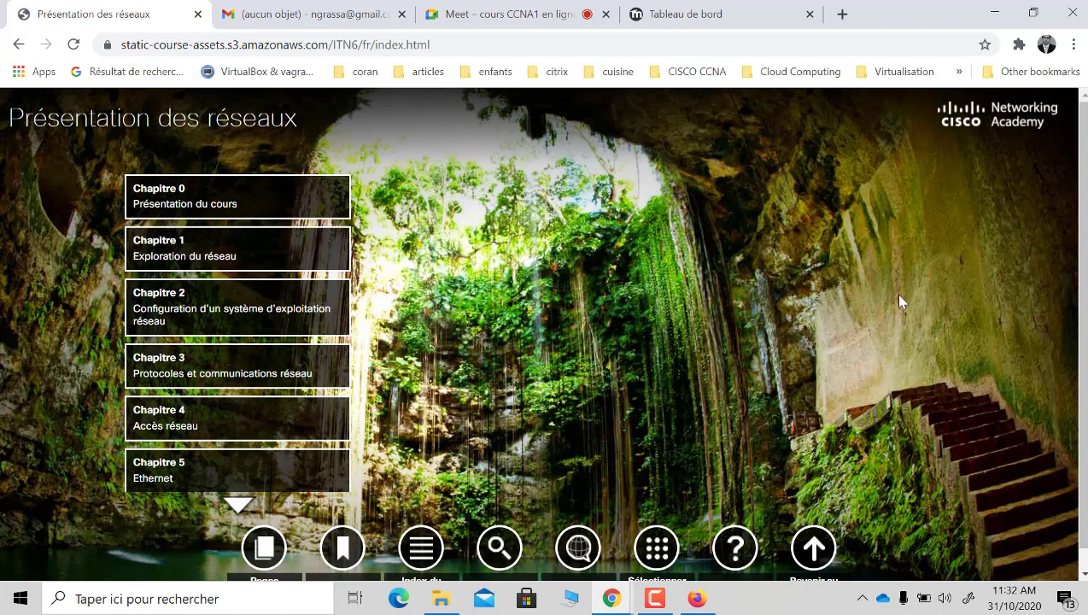
Open the Index du cours panel listing the Chapitre 0 topics 0.0.1.1 to 0.0.1.11.
drag(1085, 184, 1085, 205)
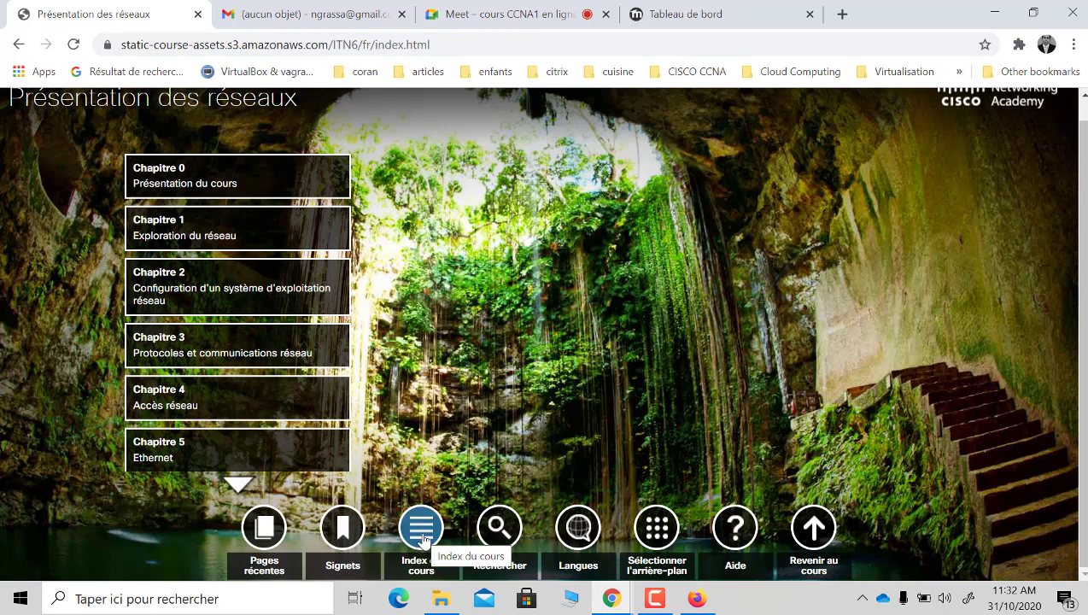
click(421, 535)
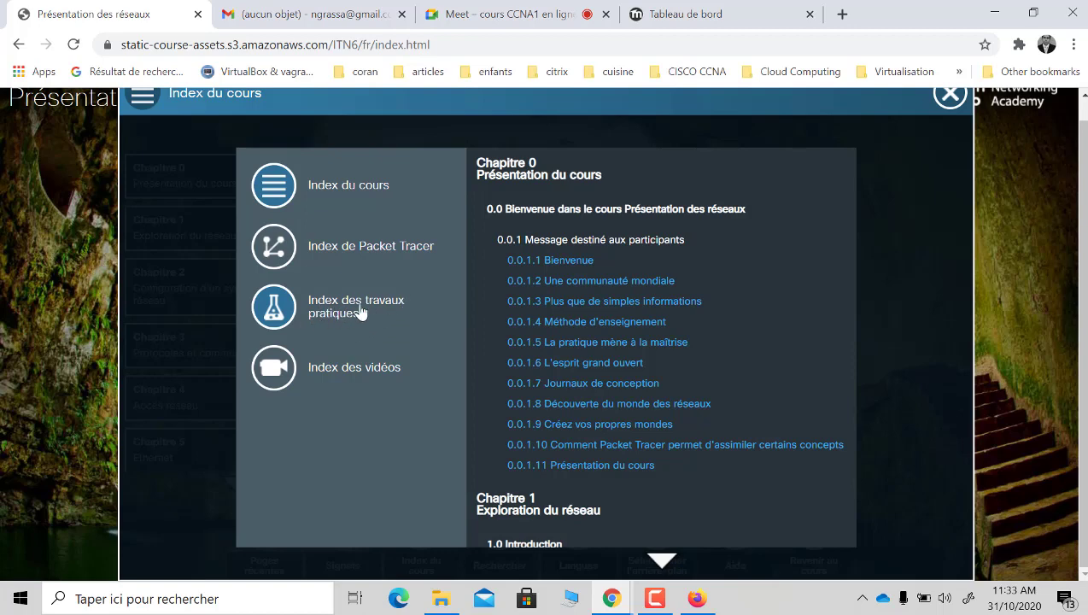
Switch to the Index des travaux pratiques and page down through the labs to Chapter 8.
click(339, 320)
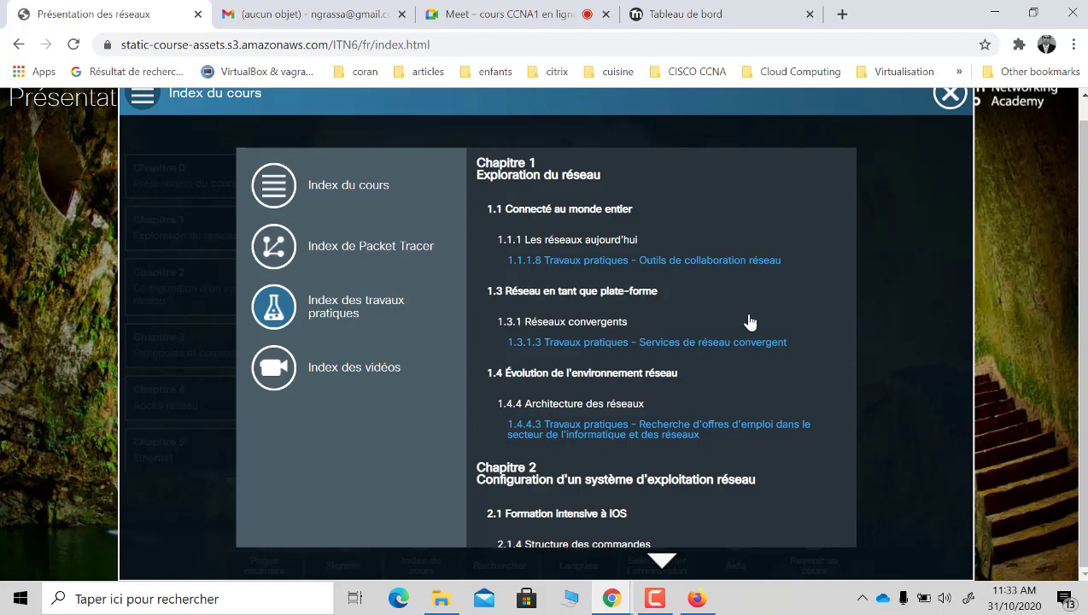
click(663, 560)
click(664, 560)
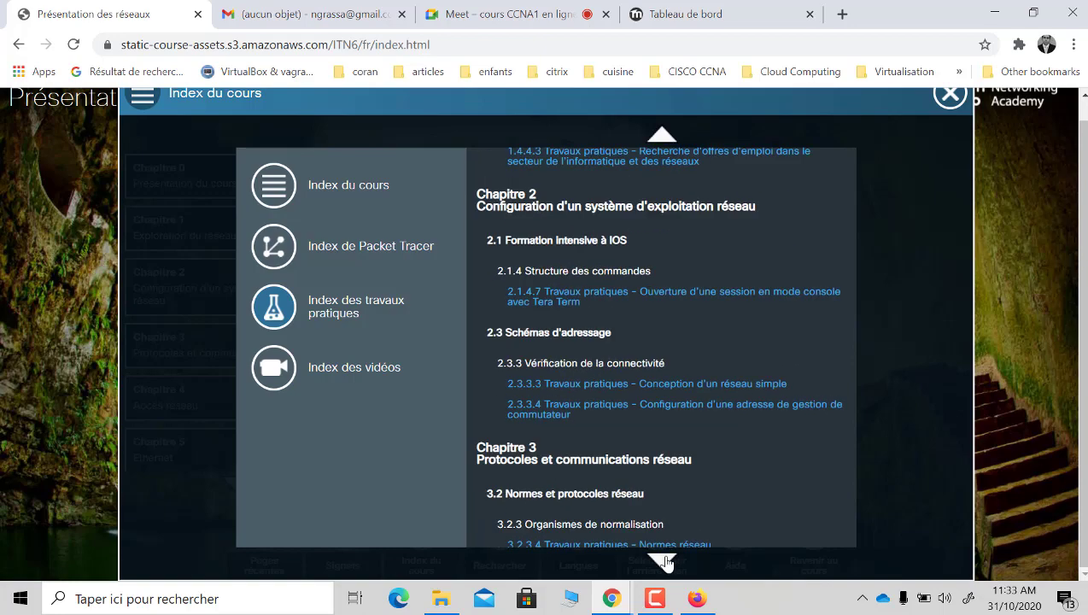
click(665, 560)
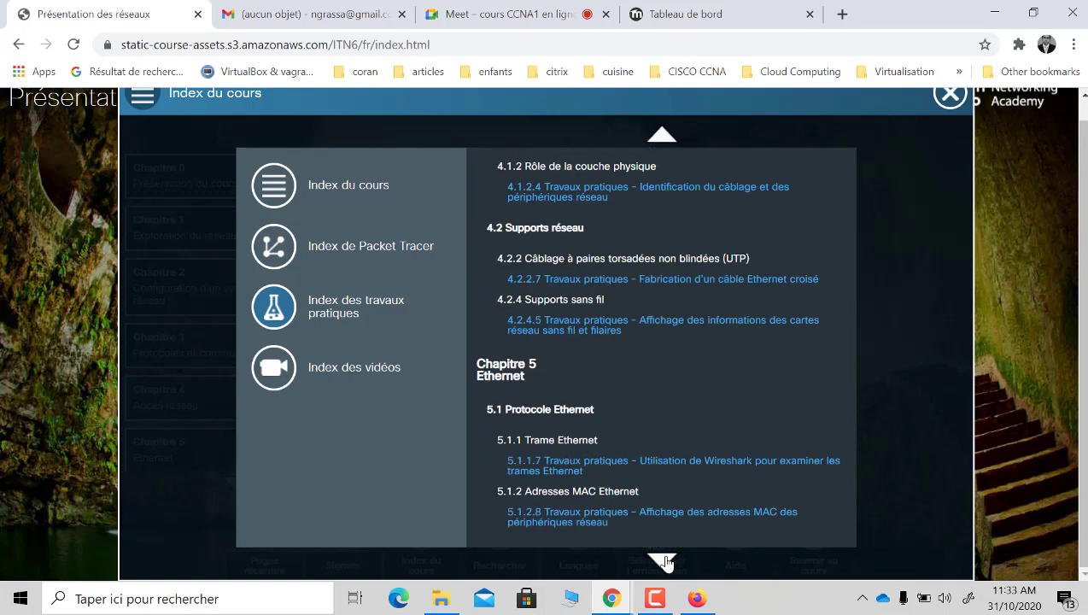
click(665, 560)
click(664, 560)
click(665, 560)
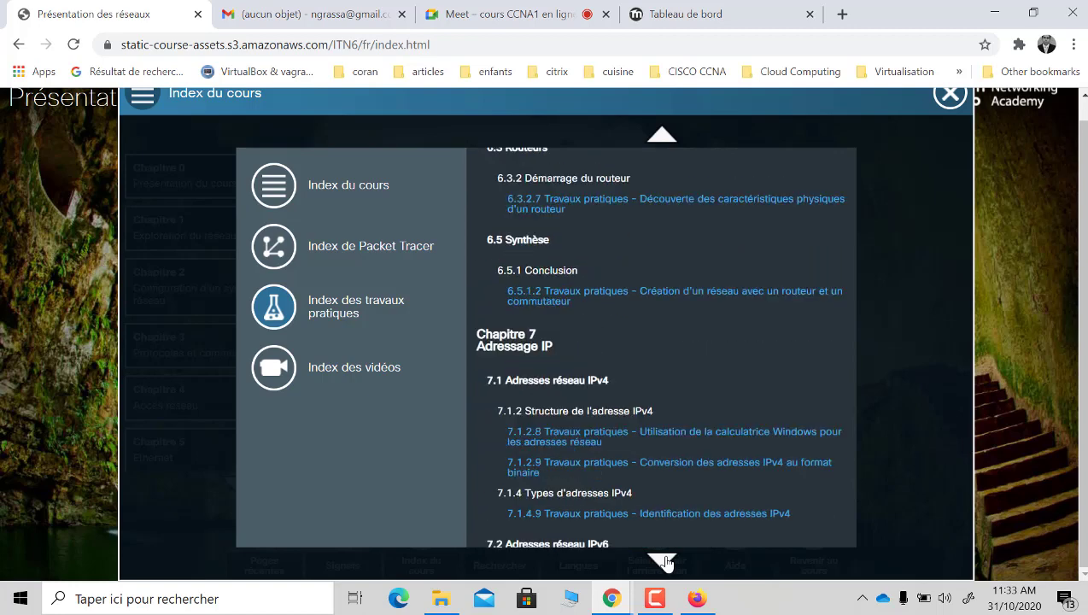
click(663, 138)
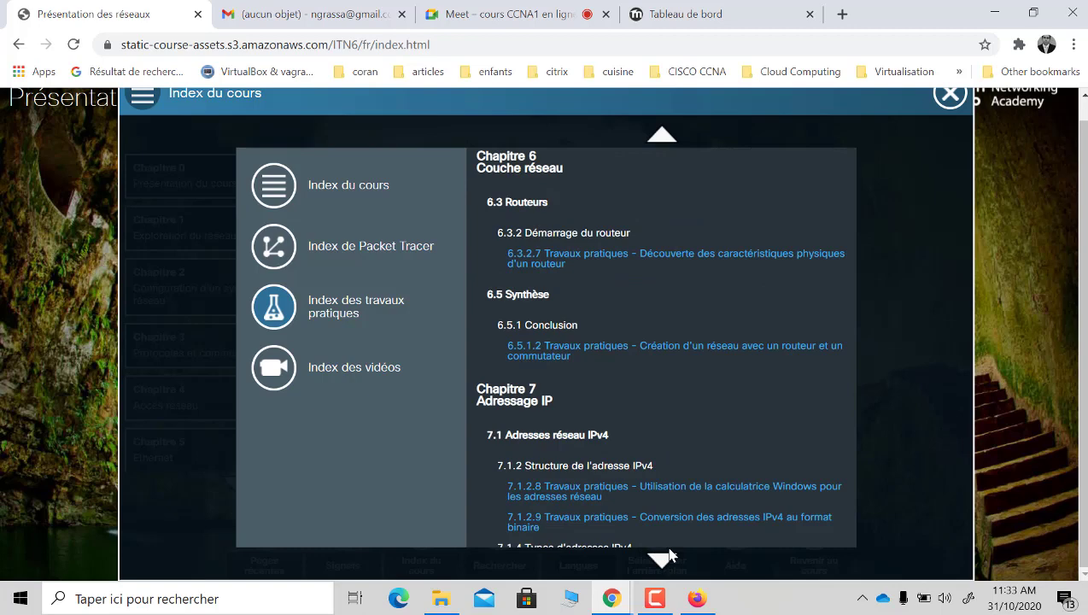
click(663, 560)
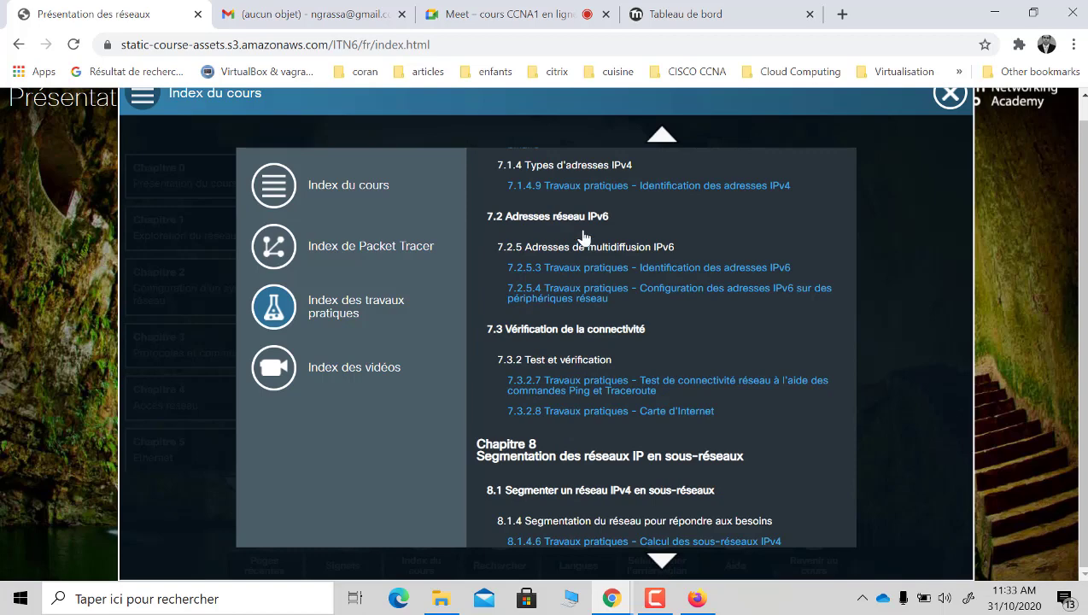
Page back to the top of the lab list and open 2.3.3.3 Conception d'un réseau simple.
click(663, 139)
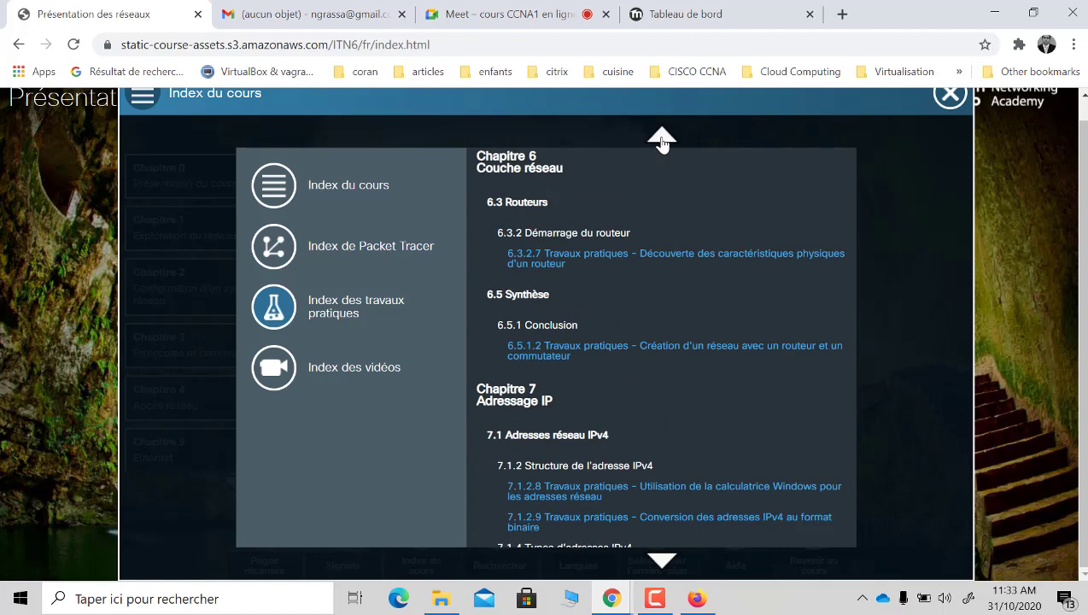
click(663, 139)
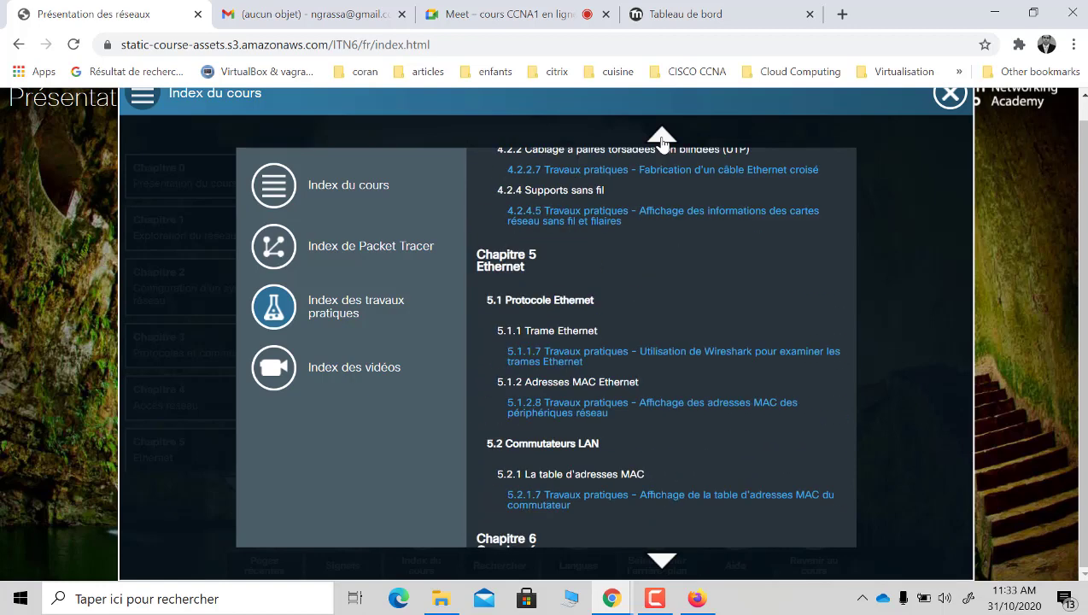
click(663, 138)
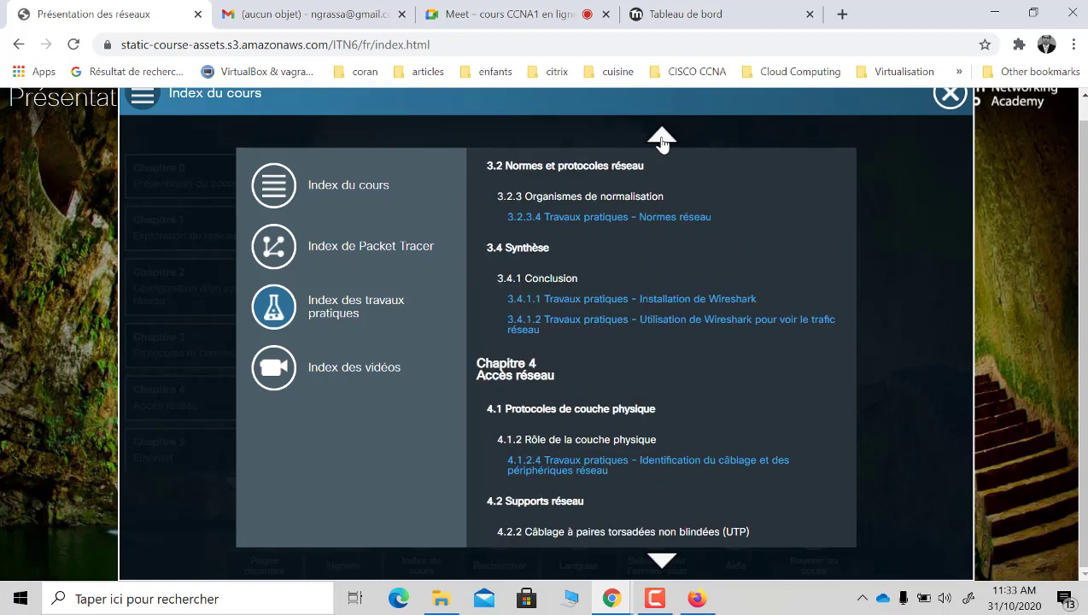
click(663, 139)
click(663, 139)
click(663, 138)
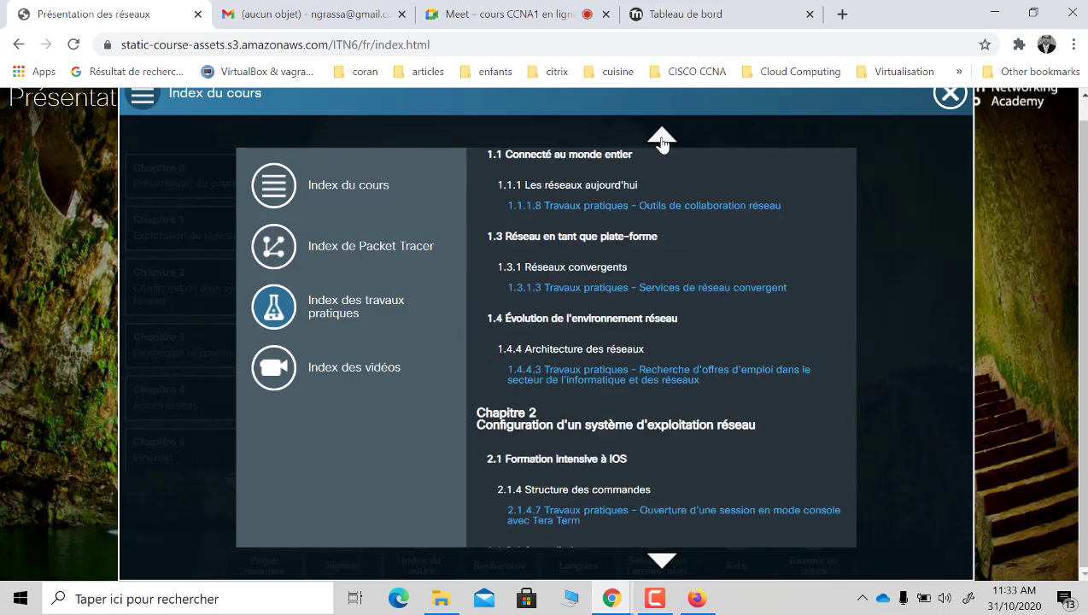
click(663, 138)
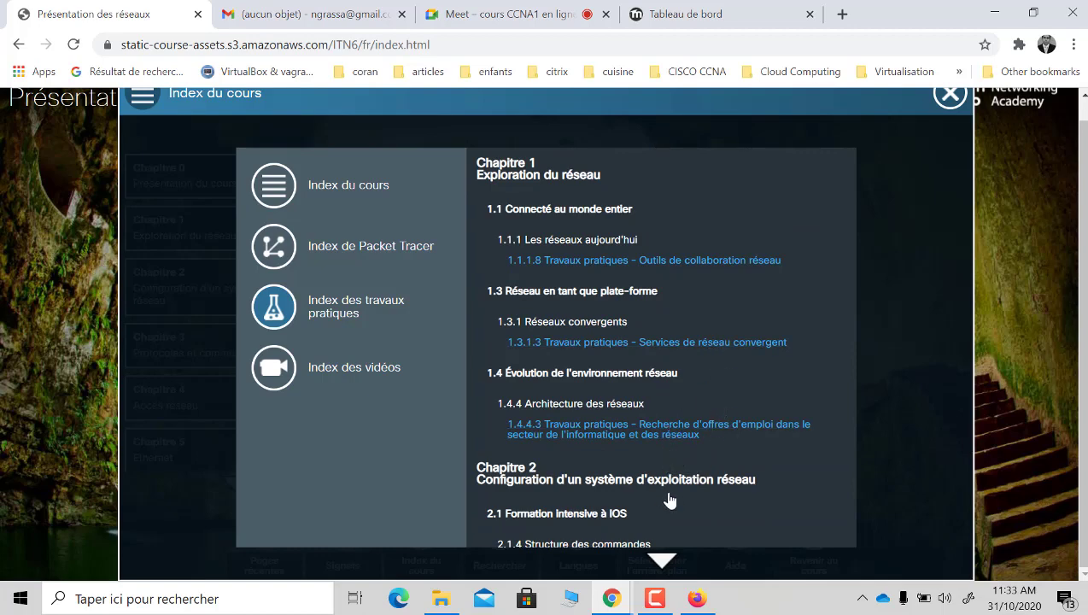
click(663, 562)
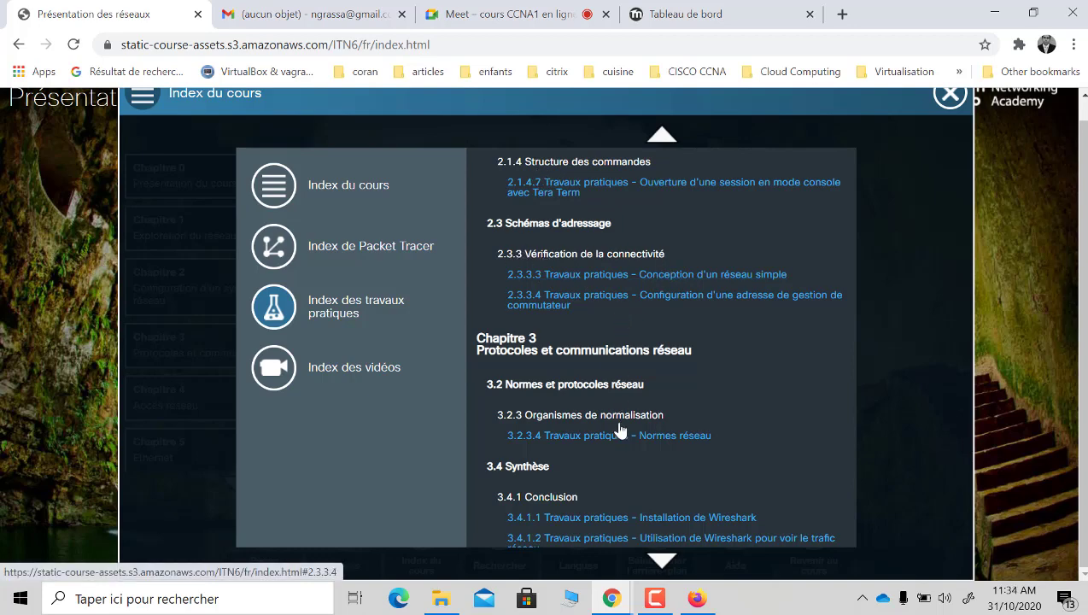
click(642, 274)
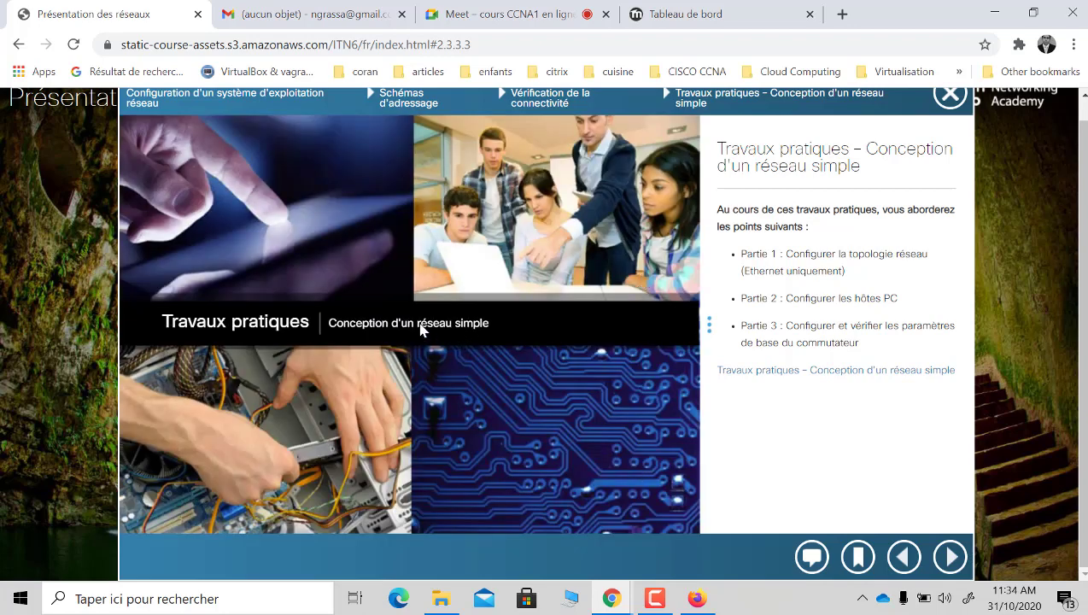
Open '2.3.3.3 Lab - Building a Simple Network.pdf' from the lab page in a new tab.
click(421, 329)
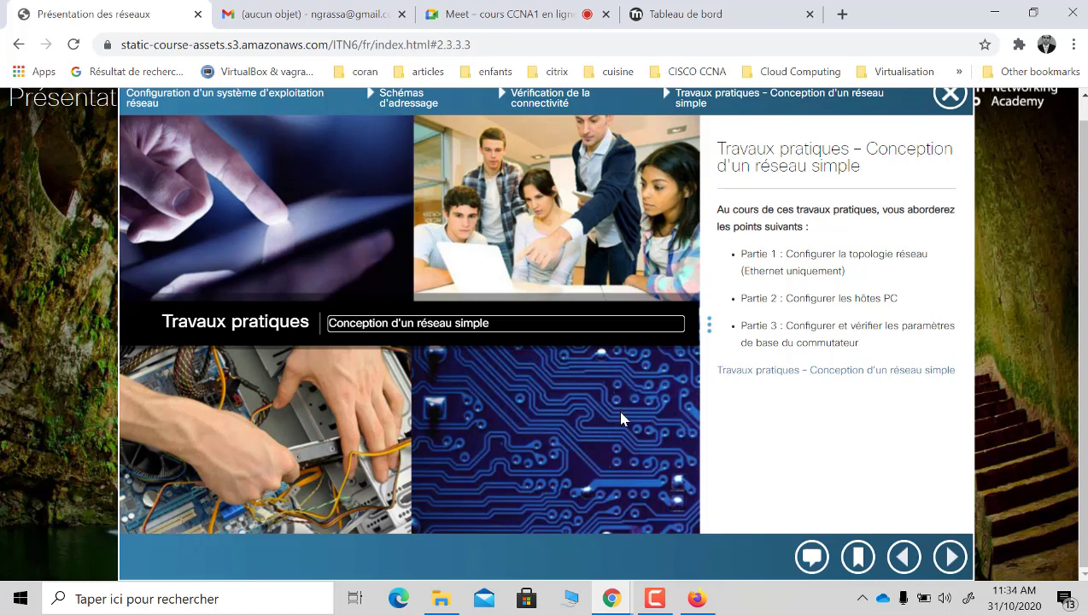
click(835, 371)
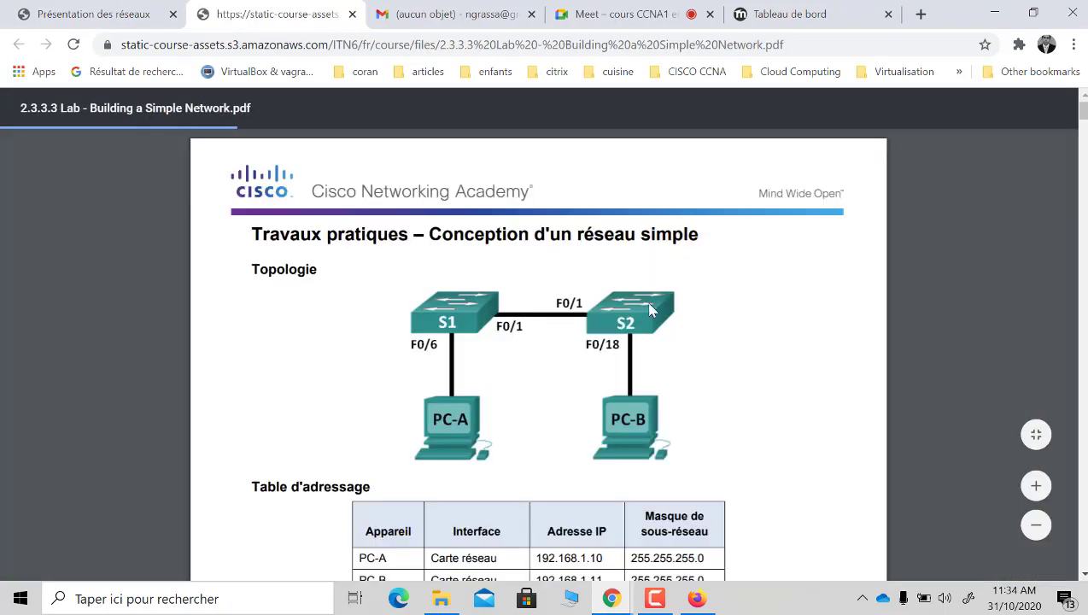
Scroll through the lab PDF's topology, addressing table and objectives, then return to the course tab.
scroll(694, 346, down, 1)
scroll(693, 347, down, 10)
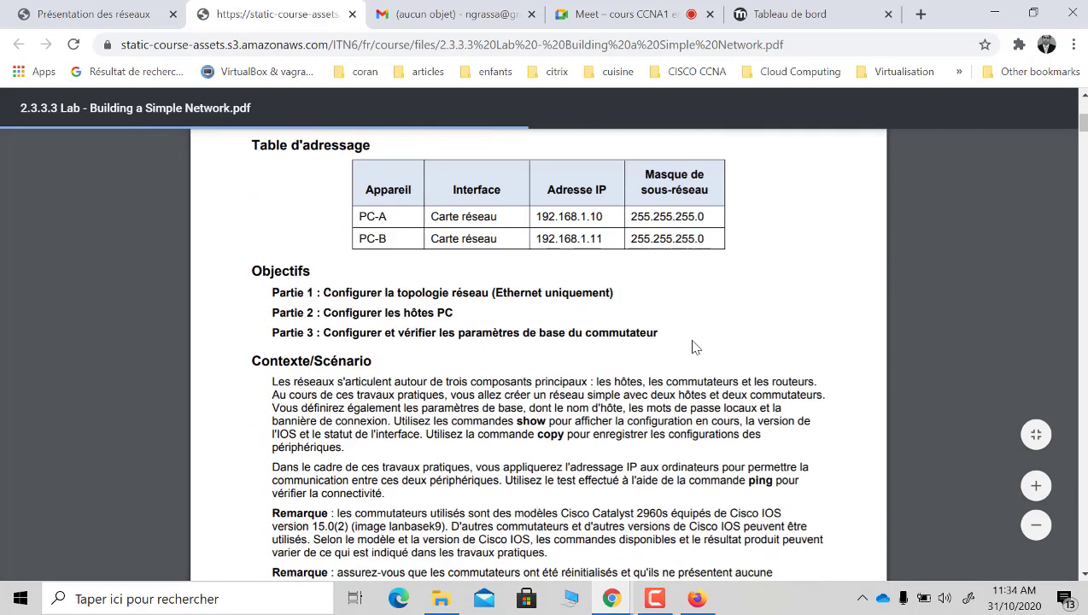
scroll(694, 347, down, 2)
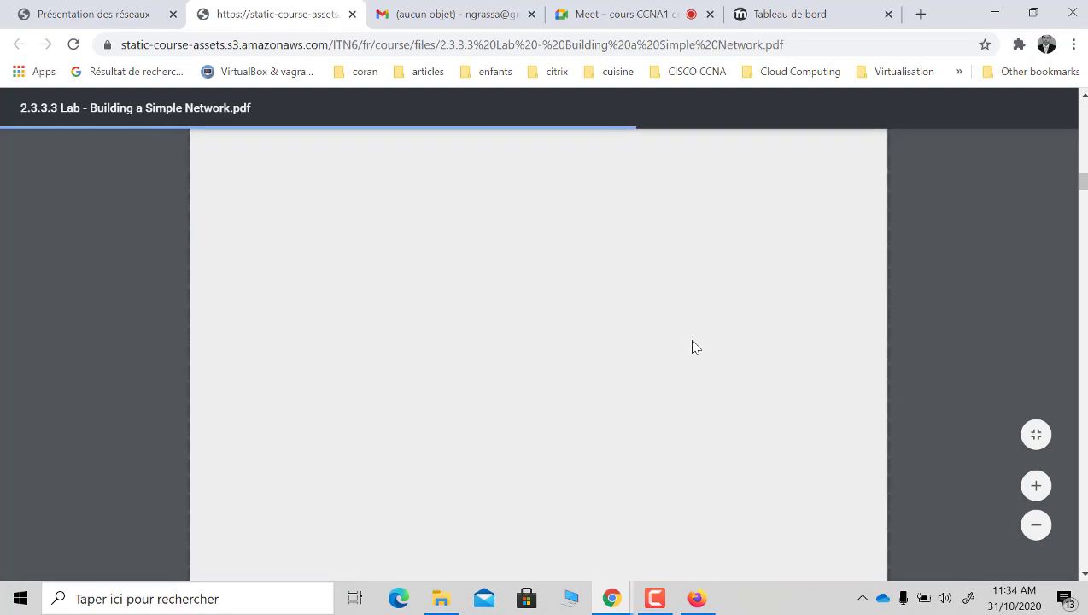
scroll(694, 347, down, 2)
drag(1085, 208, 1083, 127)
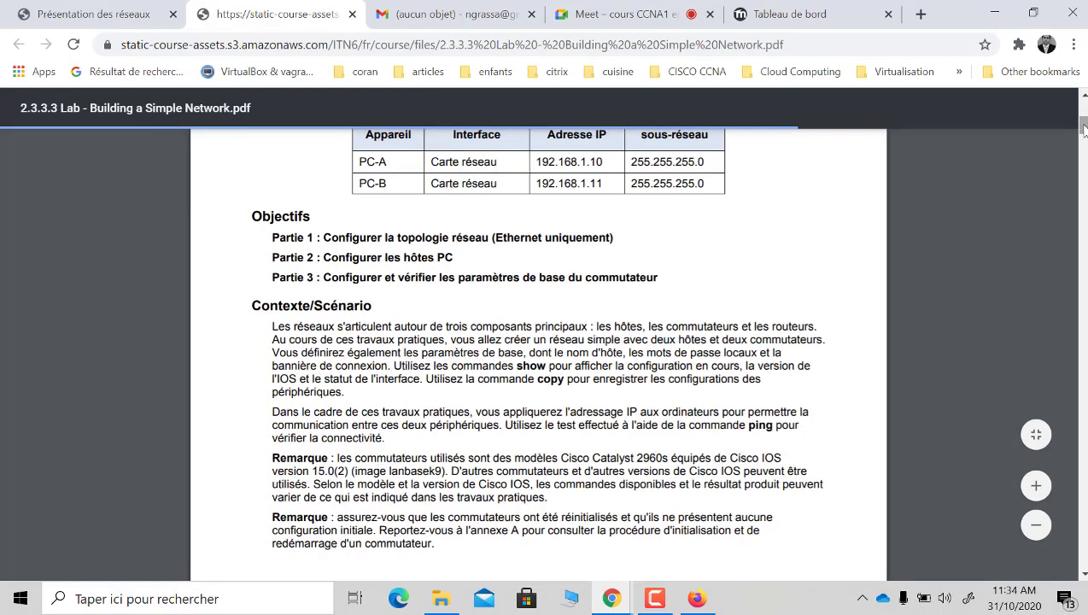
click(128, 14)
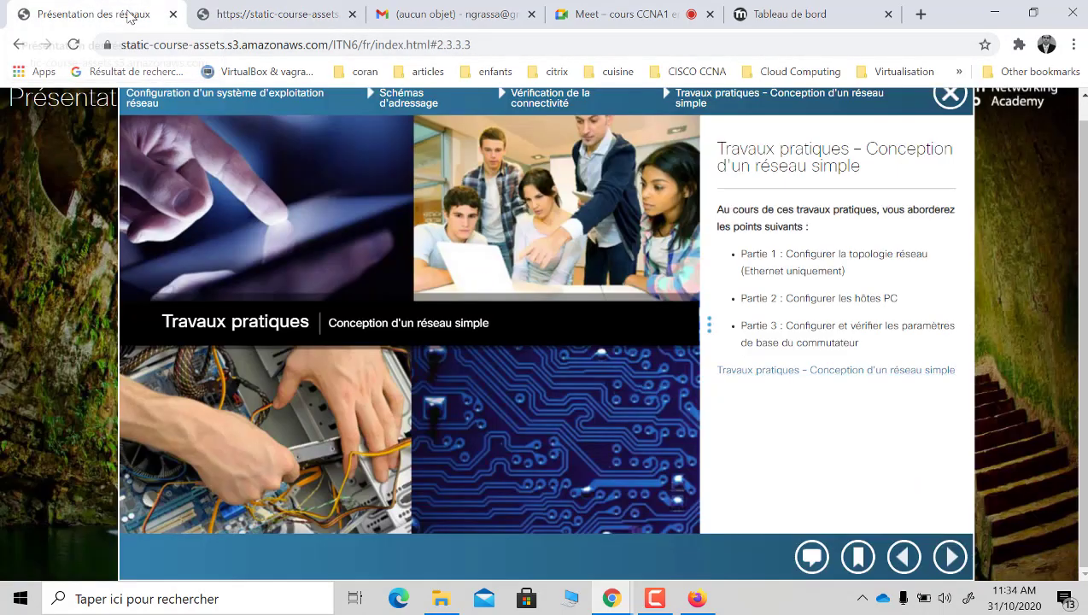
Go back to the NetAcad course page, relaunch Présentation des réseaux and open Index du cours.
click(16, 45)
click(827, 372)
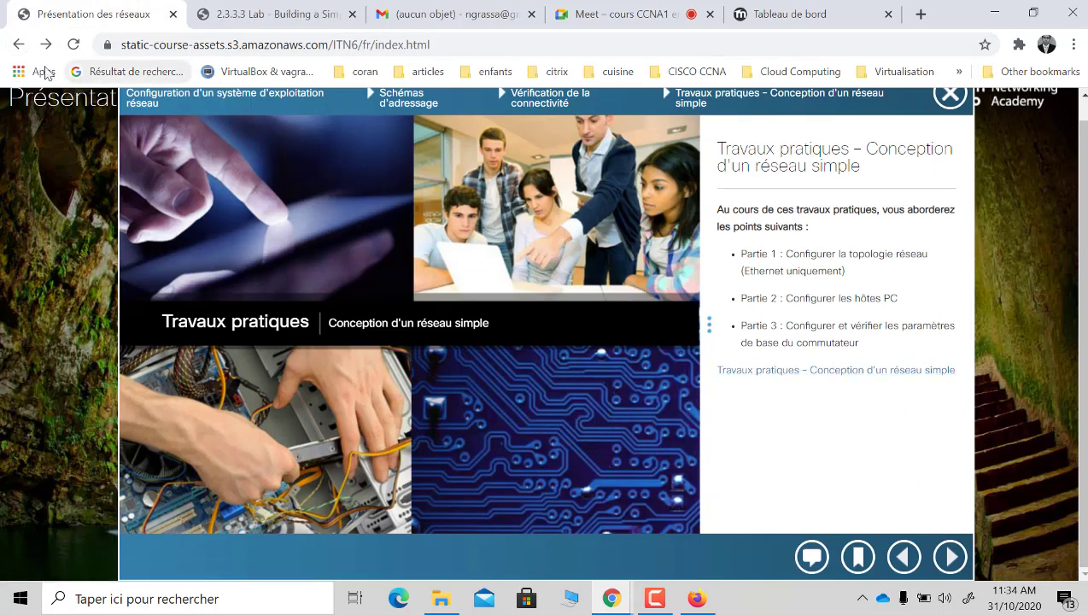
click(18, 44)
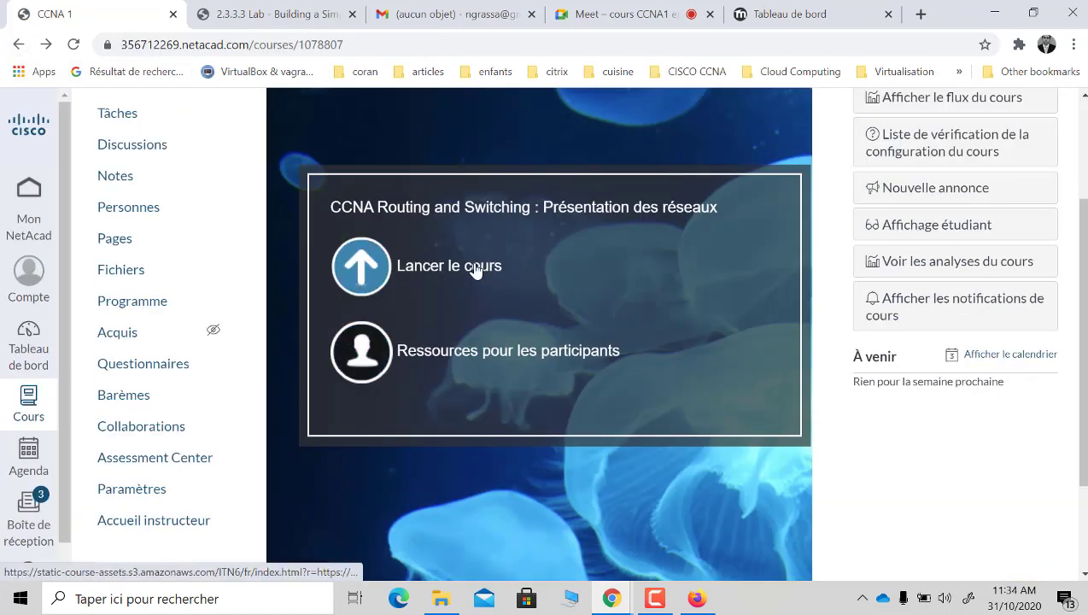
click(475, 271)
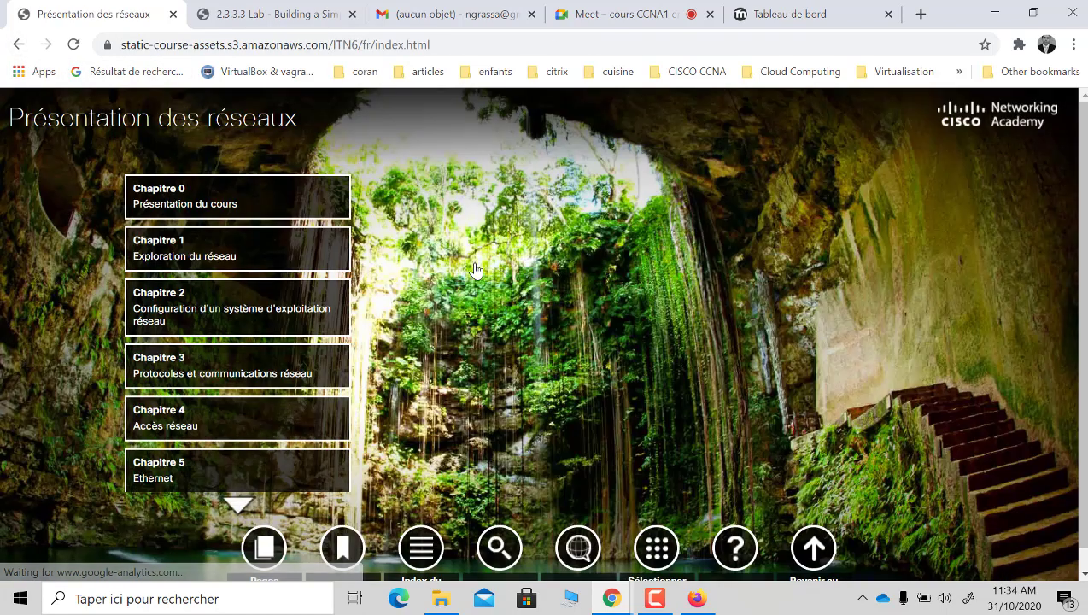
click(421, 549)
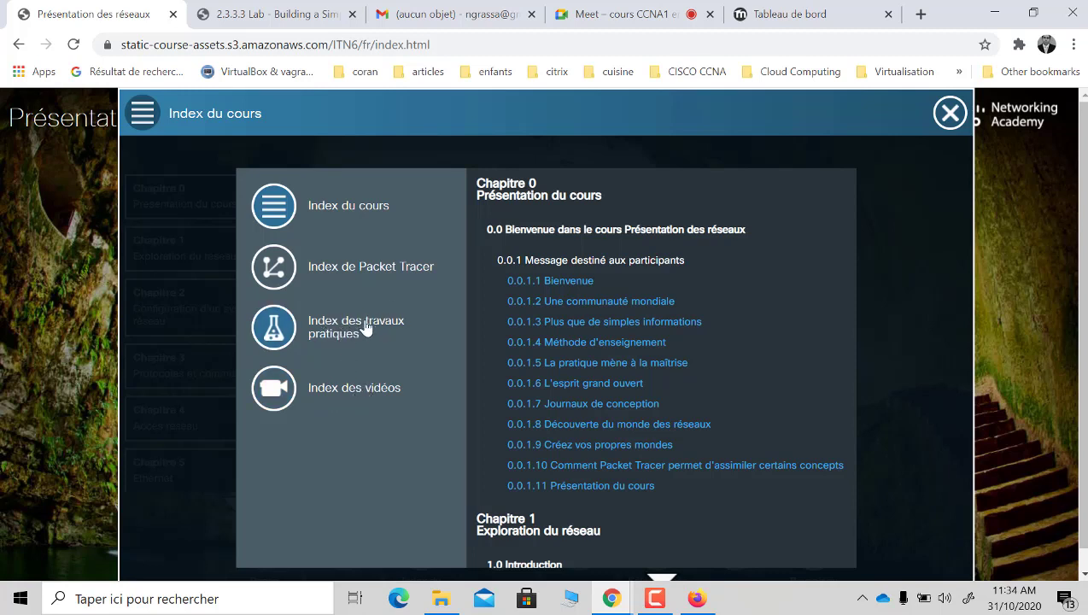
Switch to the video index and page through it back up to the chapter 1 and 2 videos.
click(362, 393)
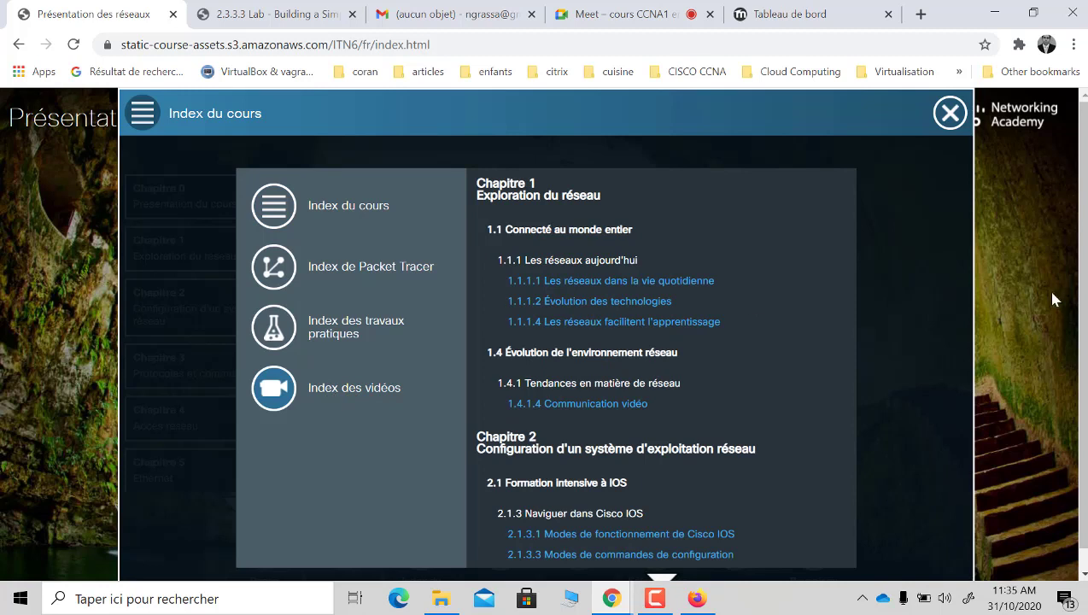
scroll(1083, 334, down, 1)
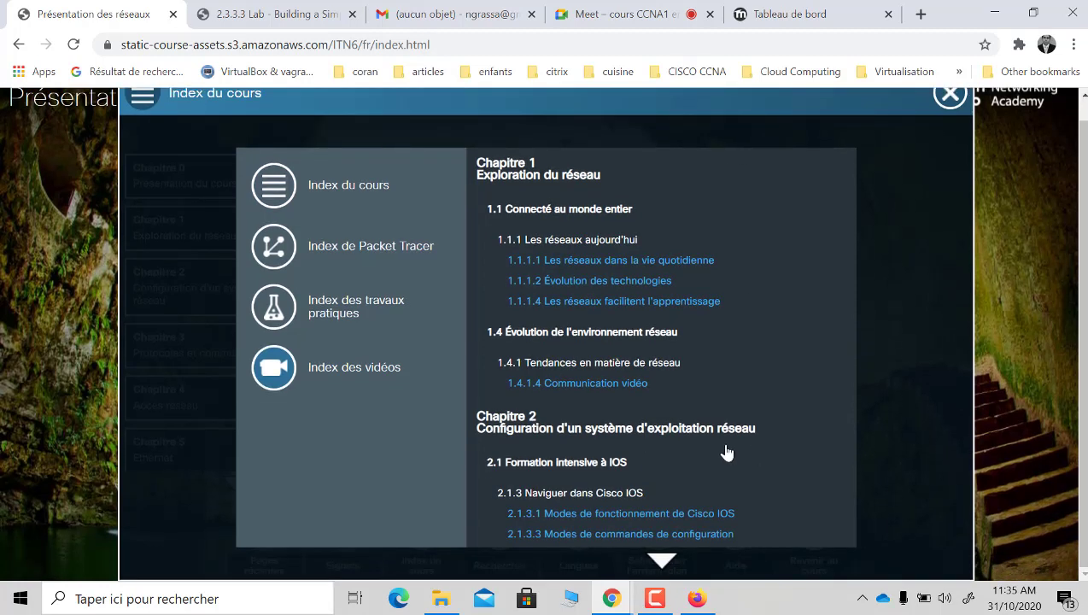
click(664, 562)
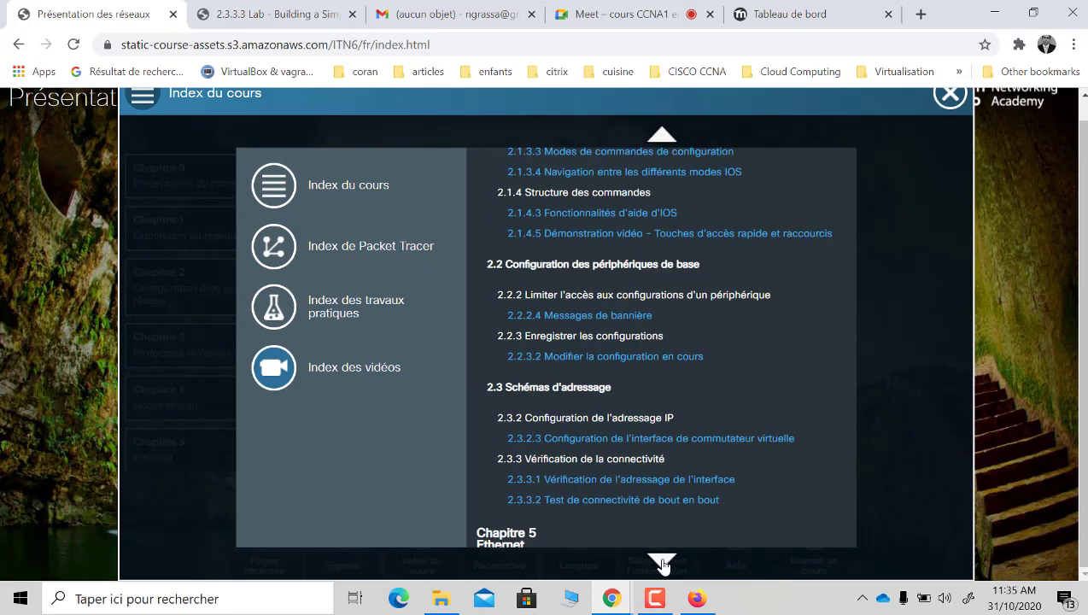
scroll(812, 325, down, 10)
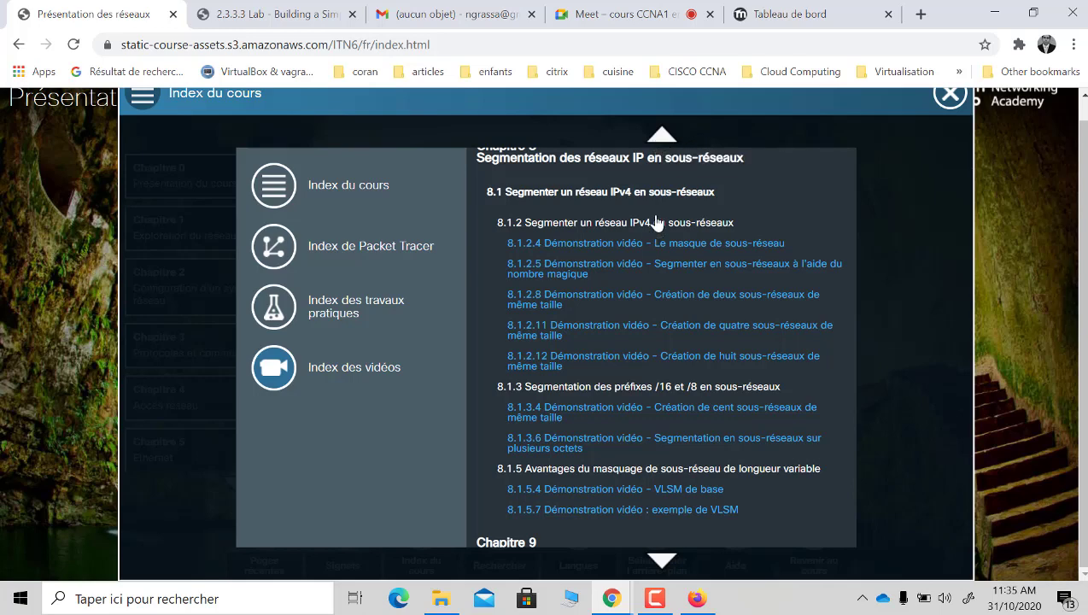
click(663, 142)
click(662, 142)
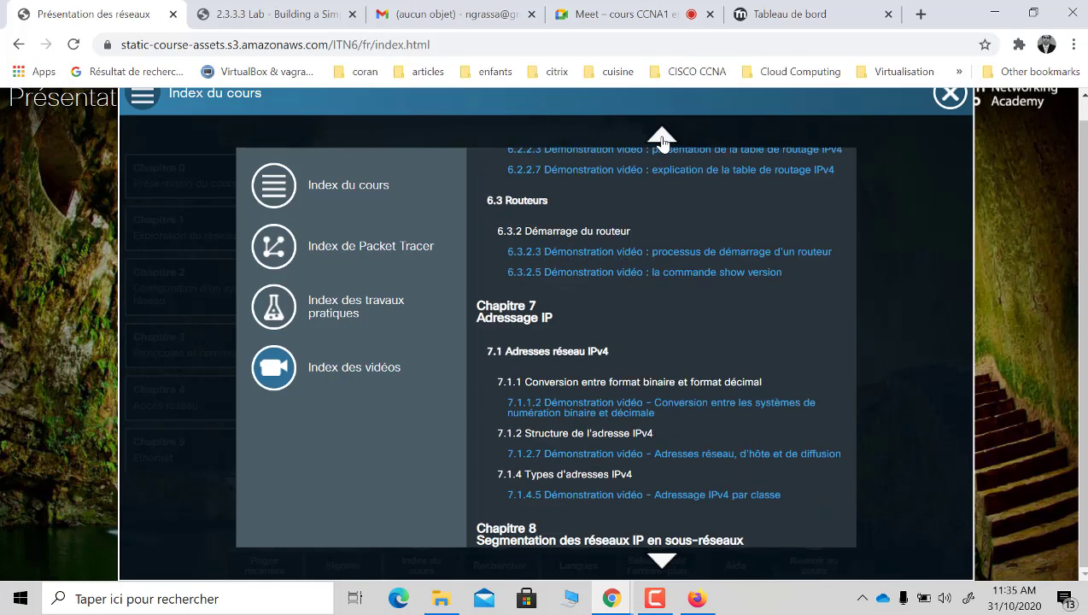
click(663, 141)
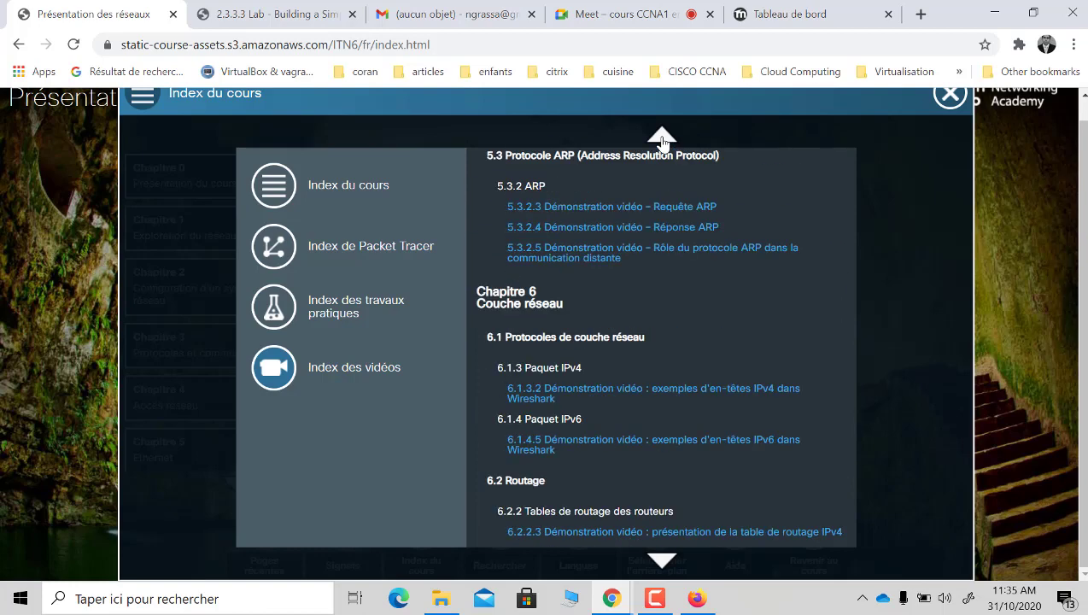
click(663, 141)
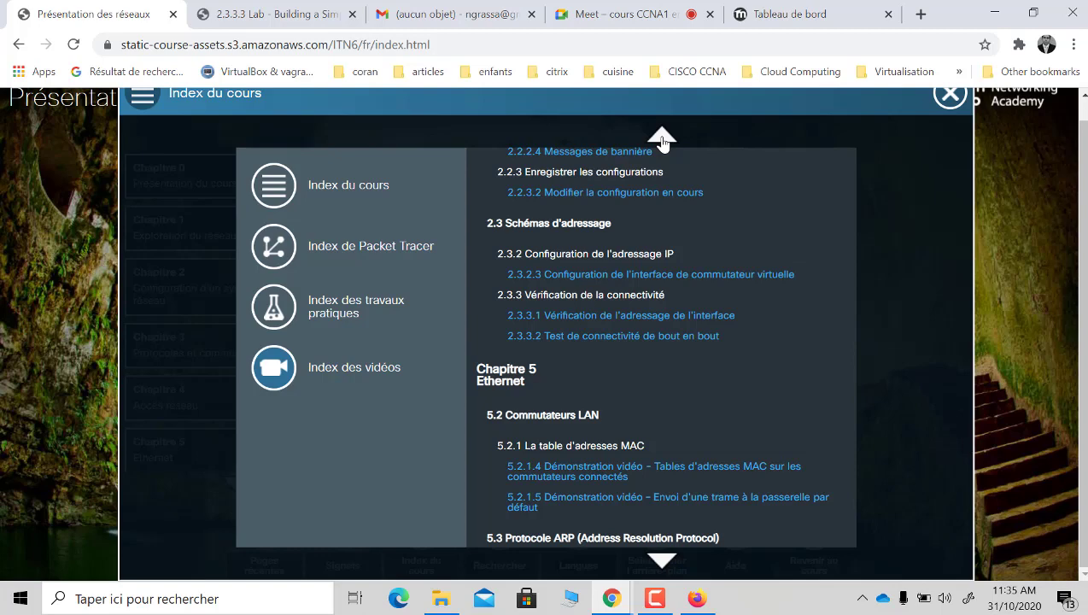
click(663, 141)
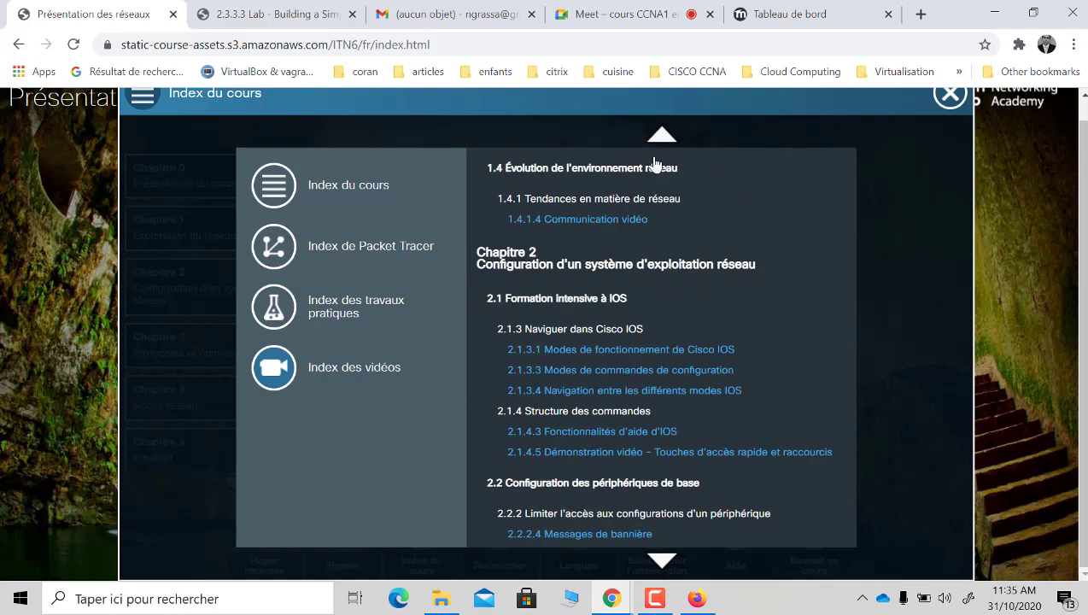
Browse down to chapters 6–7, back to chapter 2, and open 2.3.3.2 Test de connectivité de bout en bout.
click(661, 562)
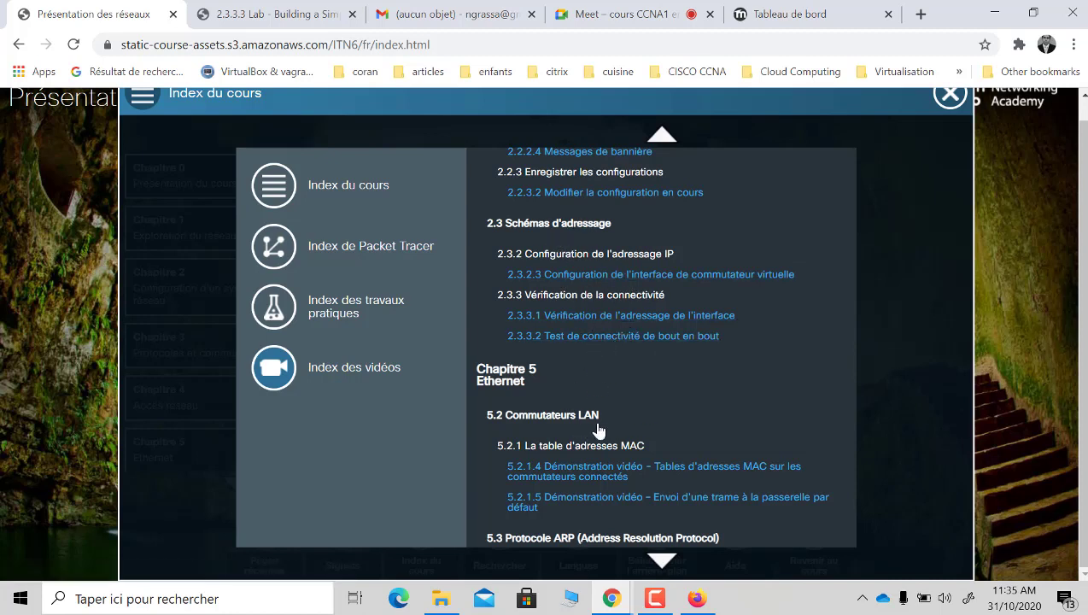
click(664, 560)
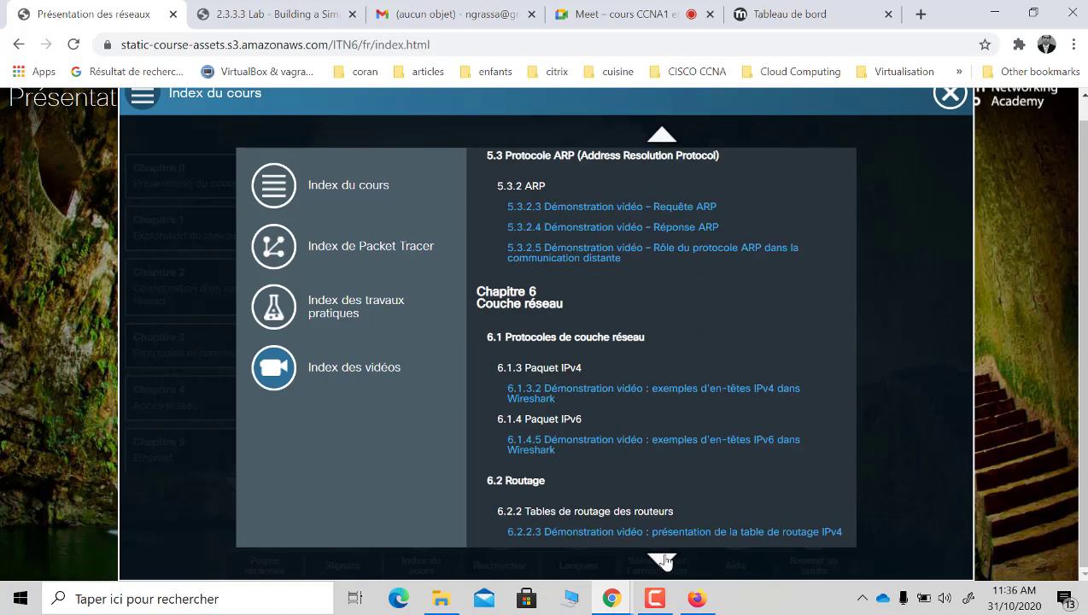
click(665, 561)
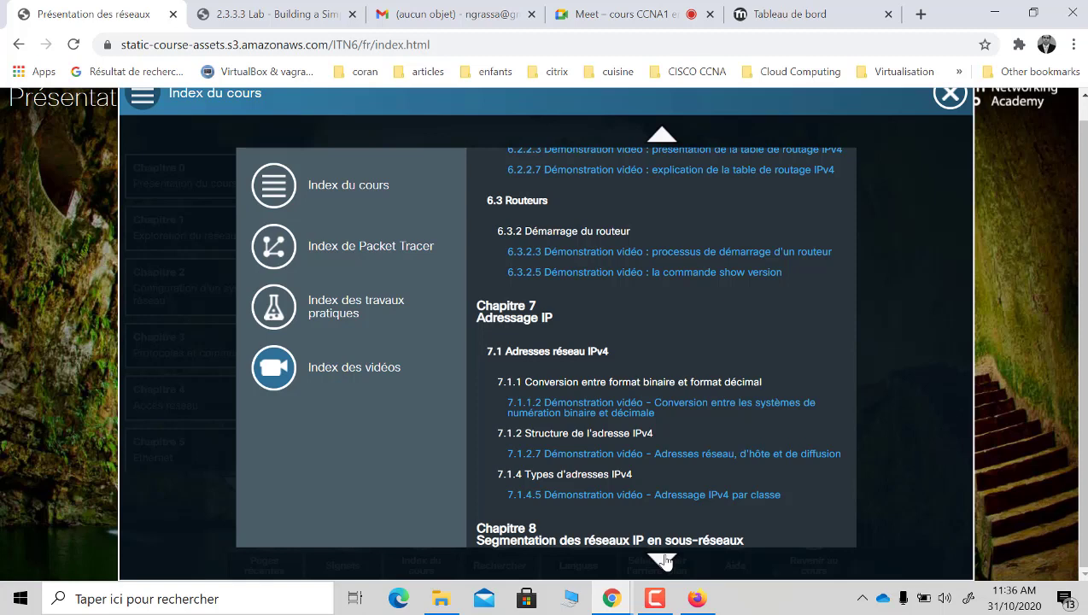
click(662, 135)
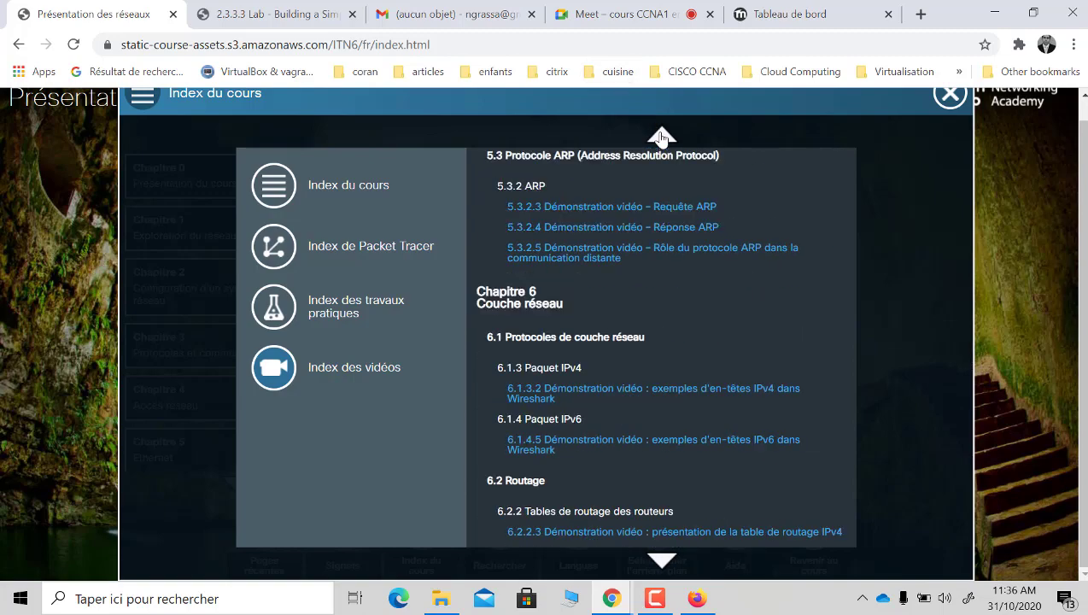
click(662, 135)
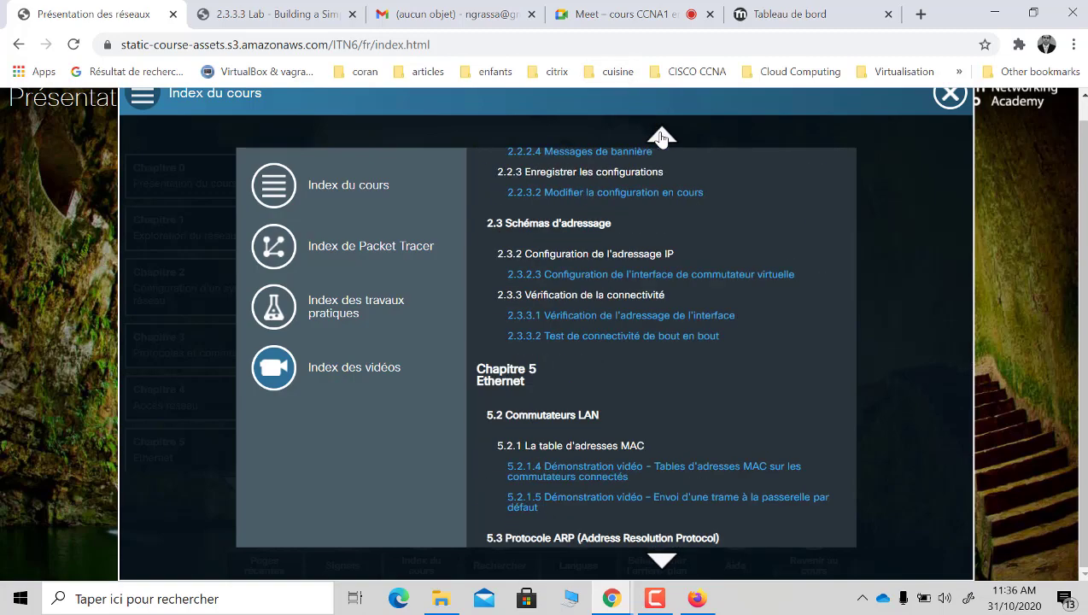
click(662, 135)
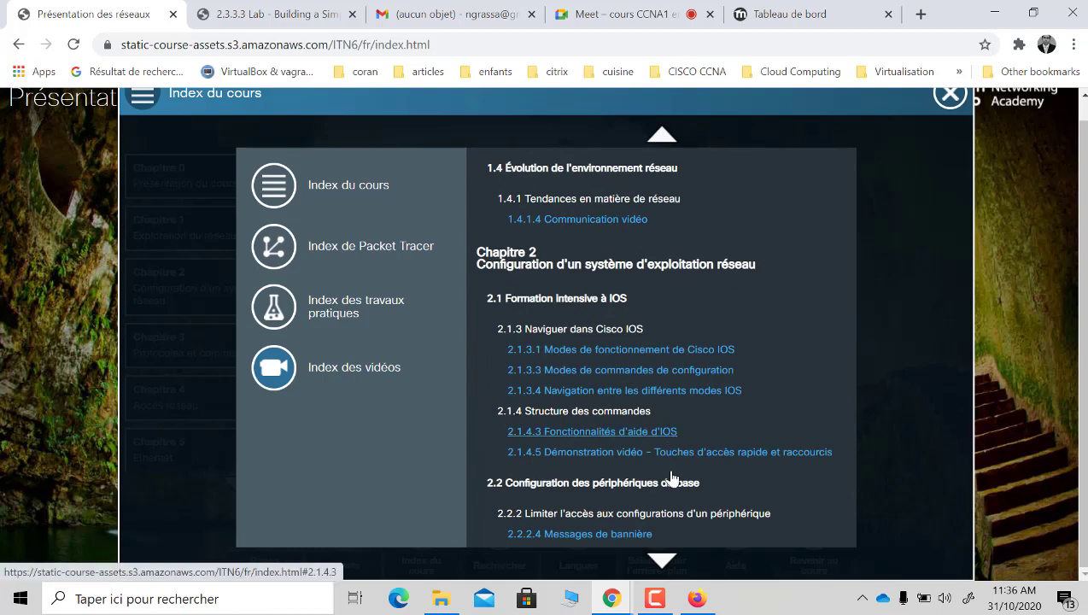
click(660, 559)
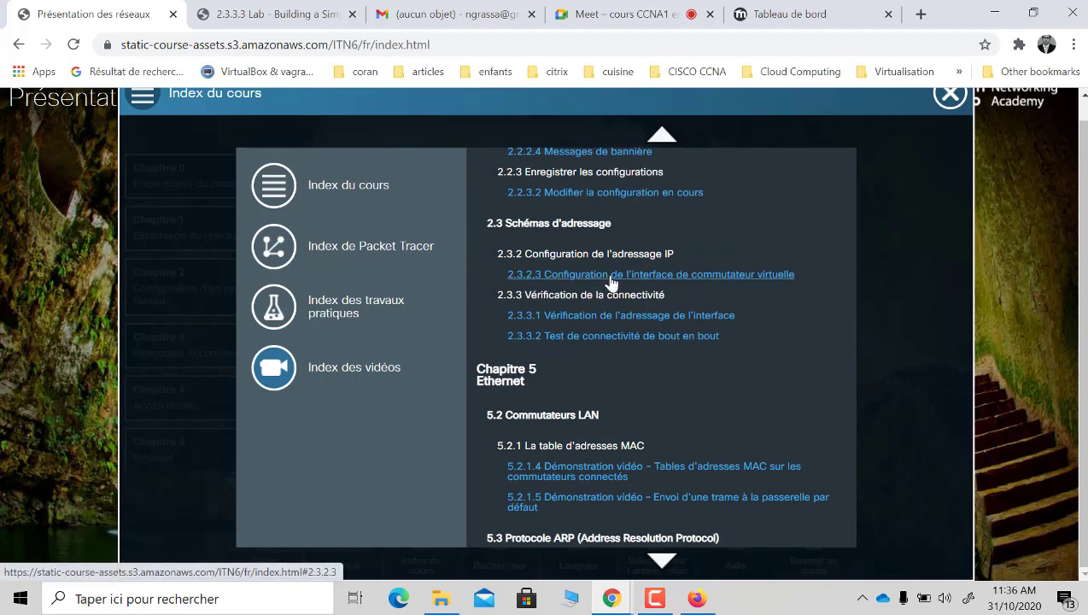
click(614, 336)
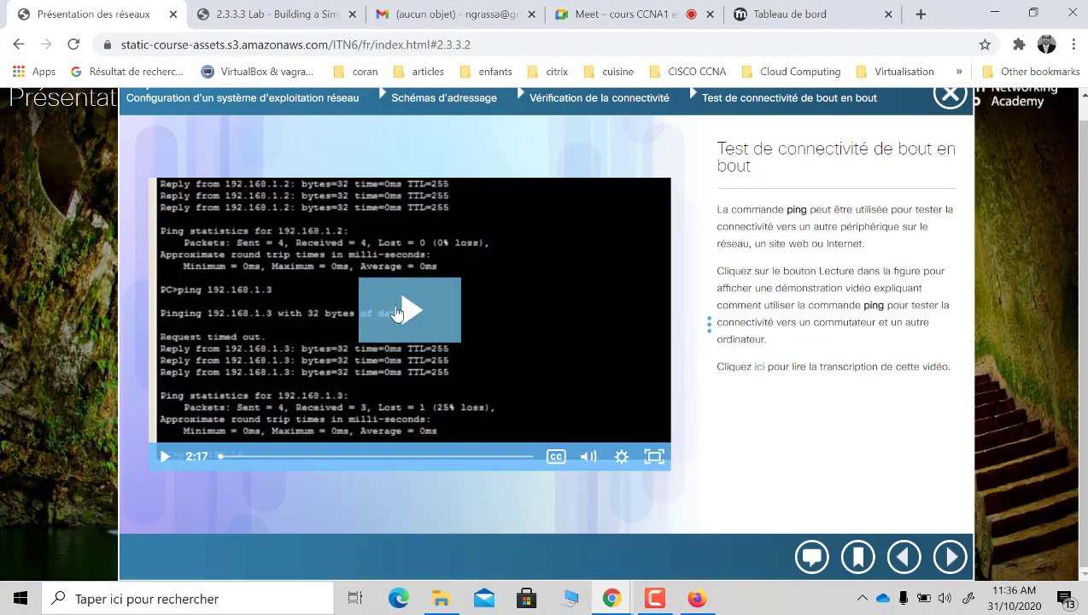
Watch the ping demonstration full screen through its ping to 192.168.1.11, skipping to the end.
click(410, 316)
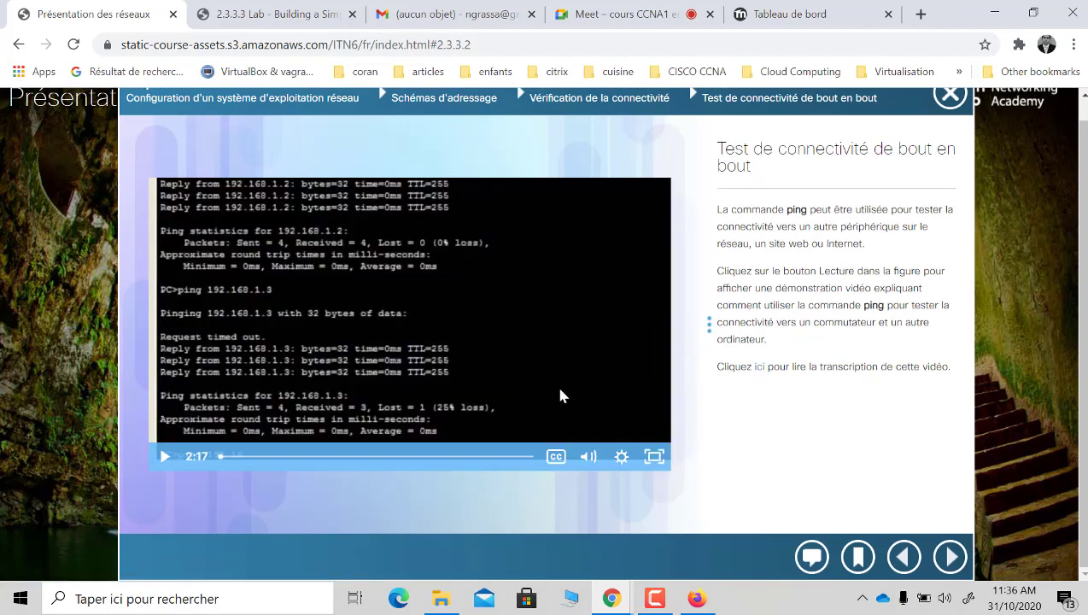
click(653, 459)
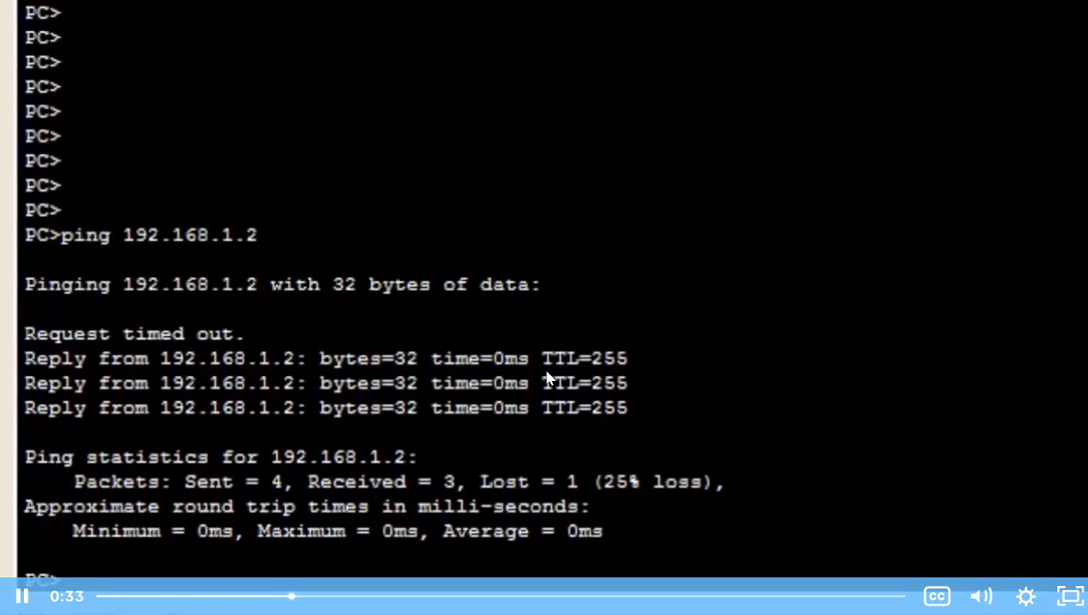
key(Up)
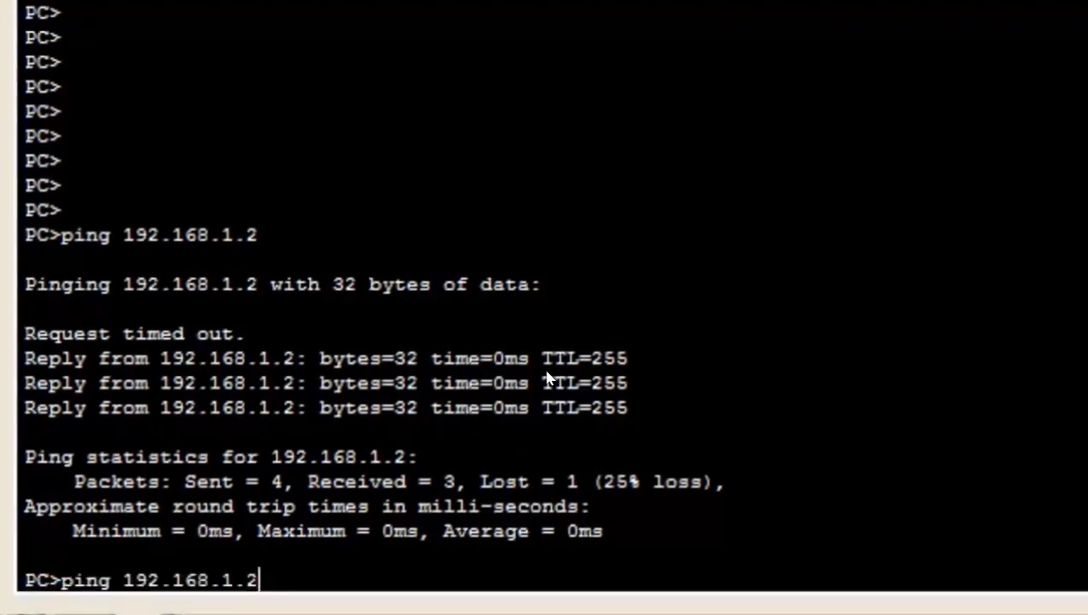
key(Return)
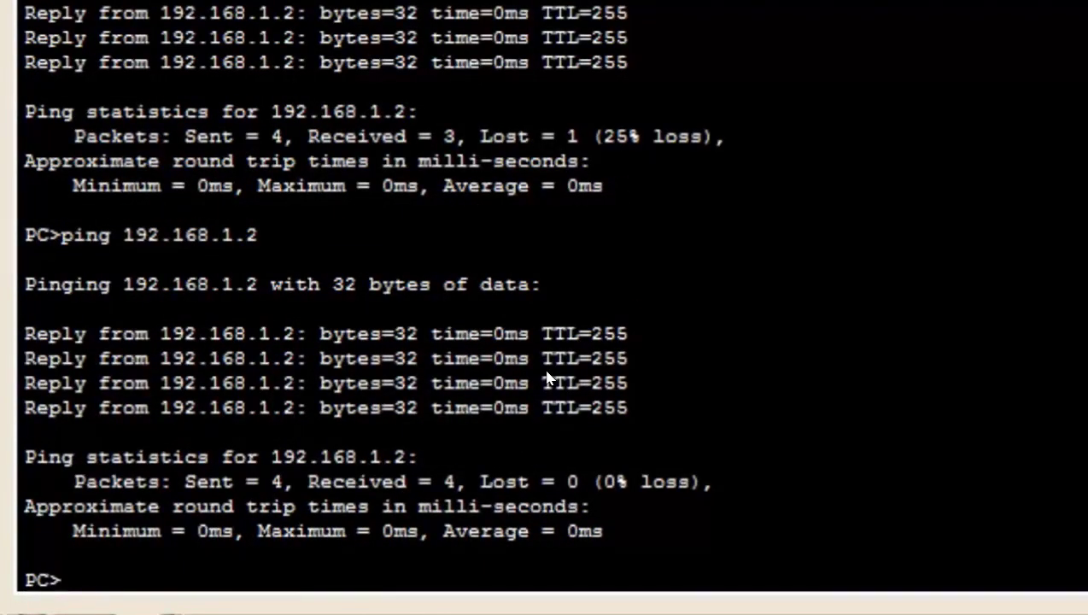
key(Up)
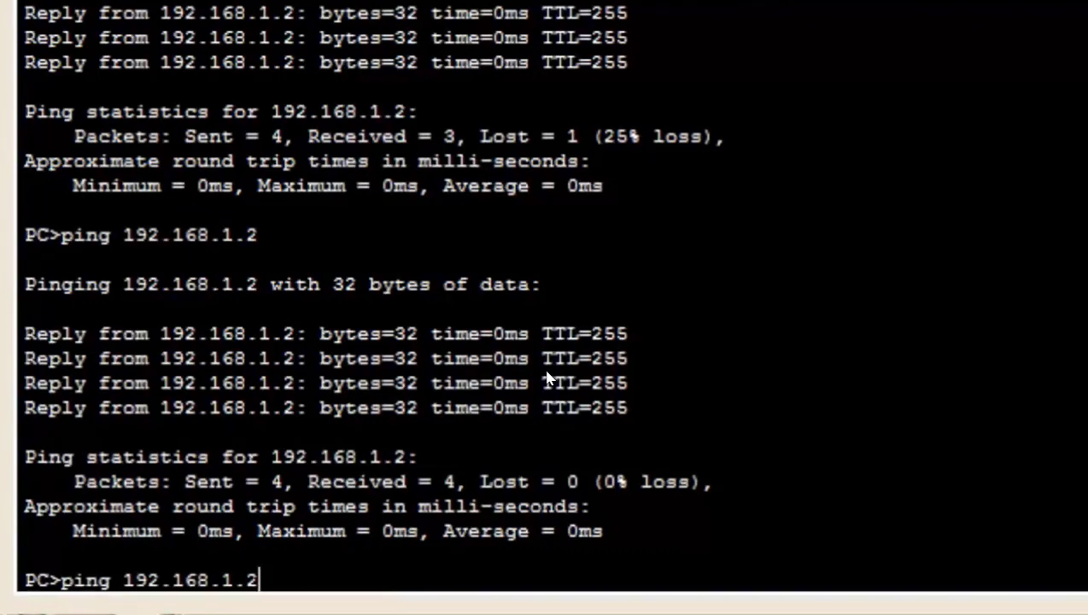
key(BackSpace)
text(3)
key(Return)
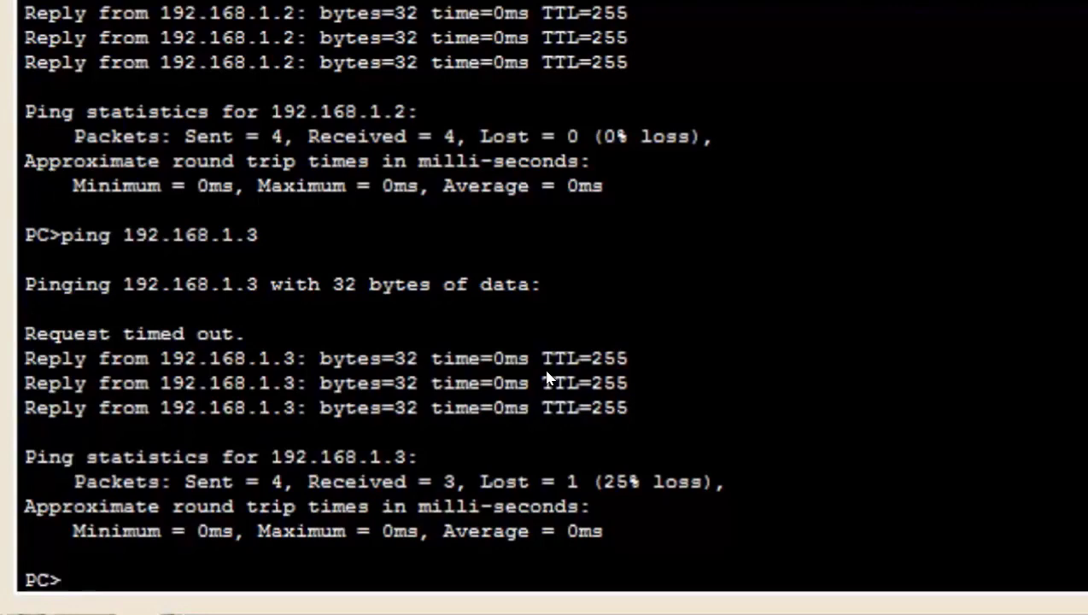
text(ping 192)
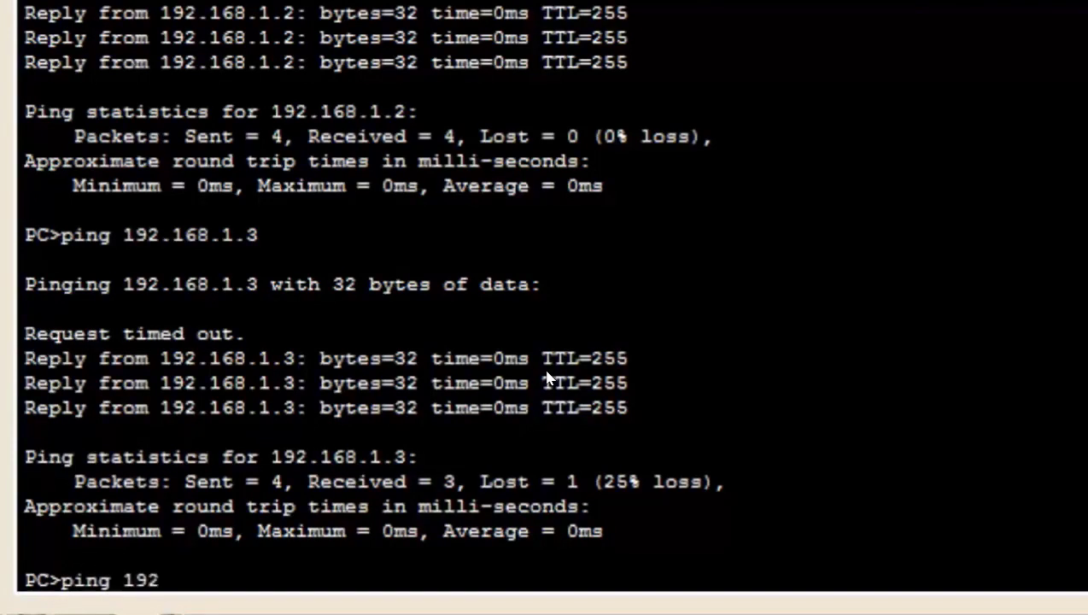
text(.168.1.11)
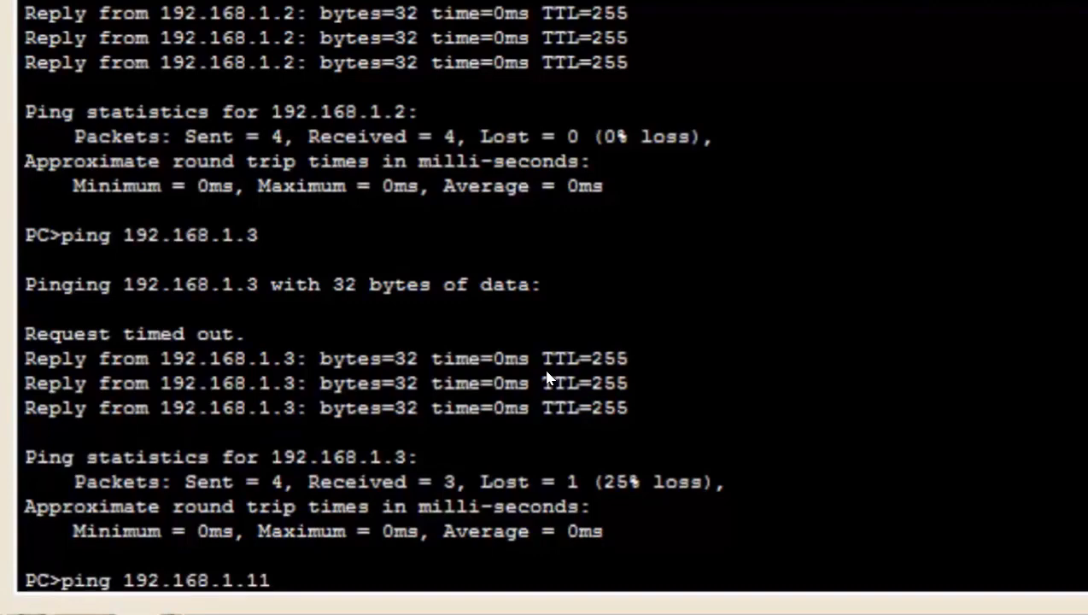
key(Return)
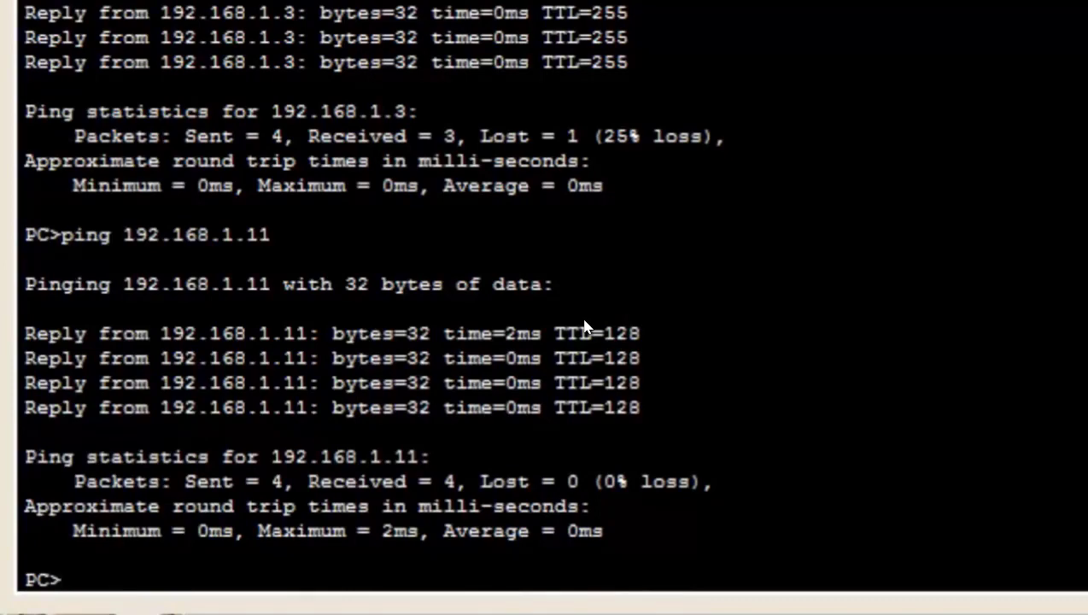
click(826, 597)
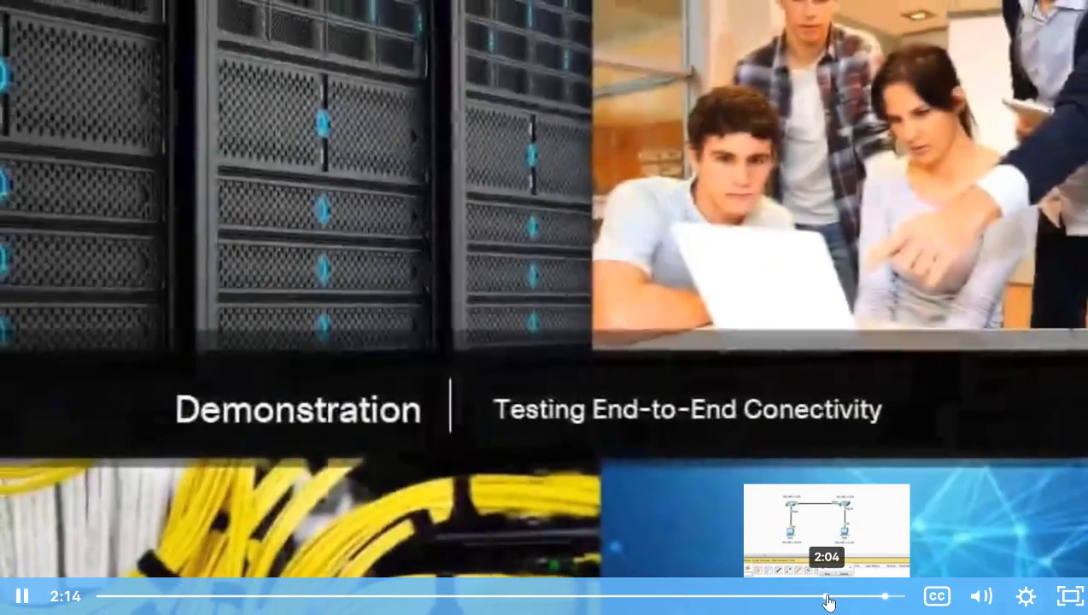
key(Escape)
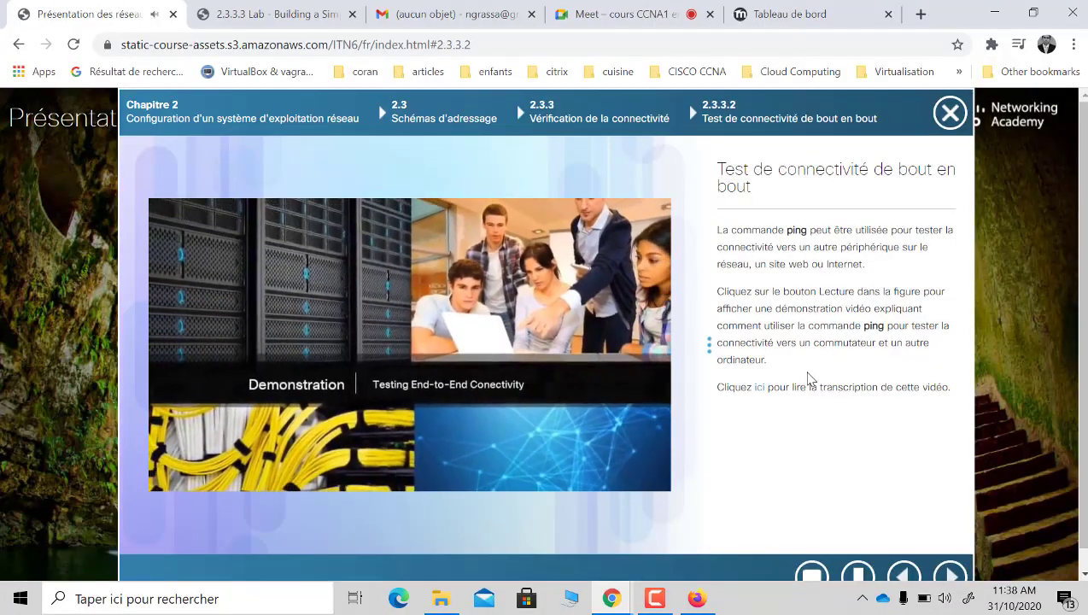
Back out to the NetAcad course home, visit Ressources pour les participants, then relaunch Présentation des réseaux.
click(19, 44)
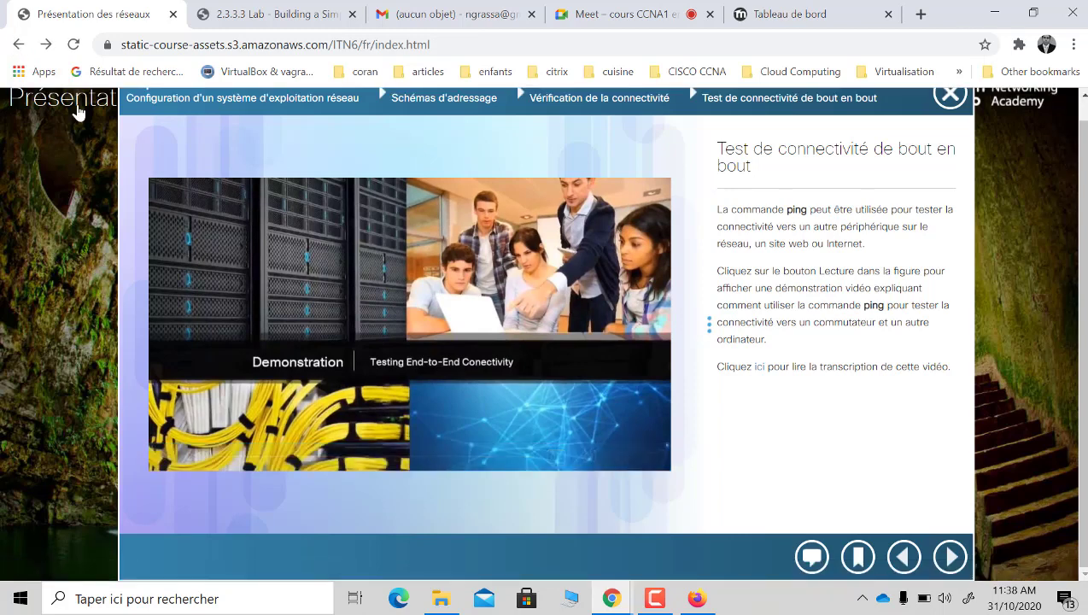
click(20, 44)
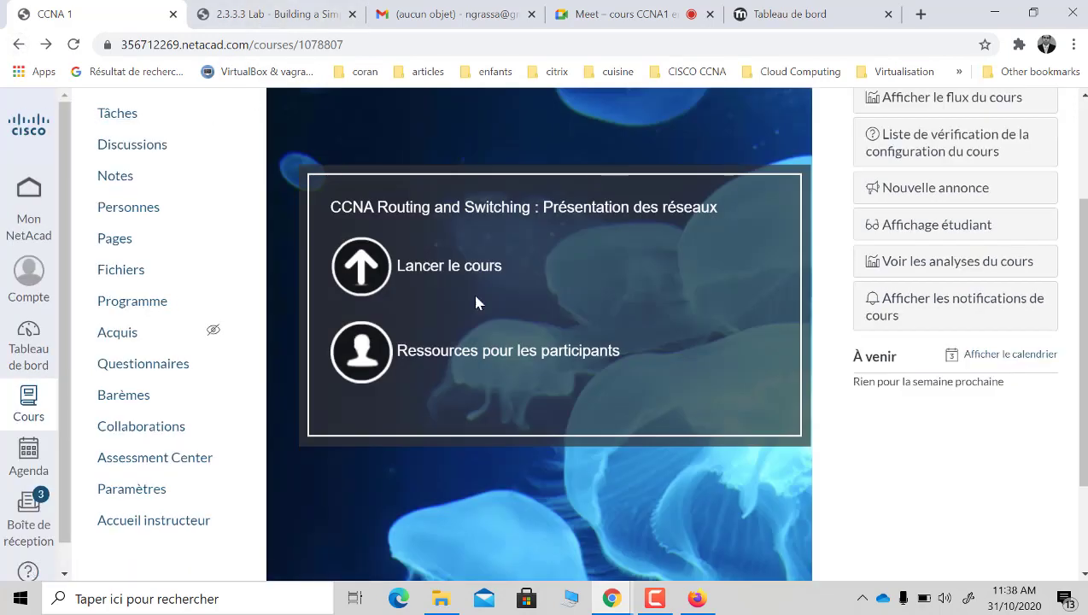
click(520, 356)
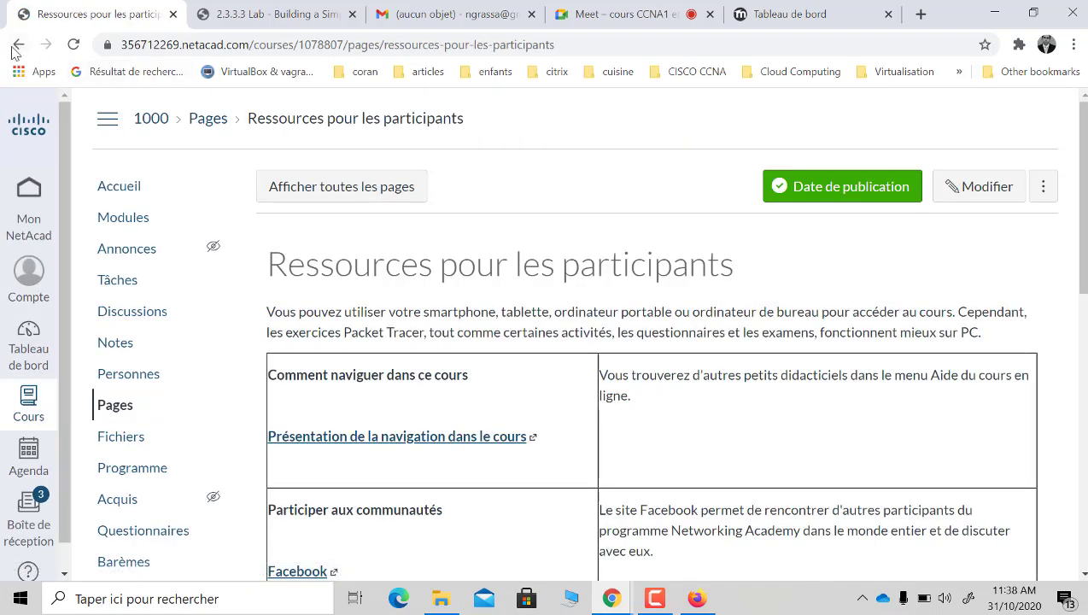
click(12, 47)
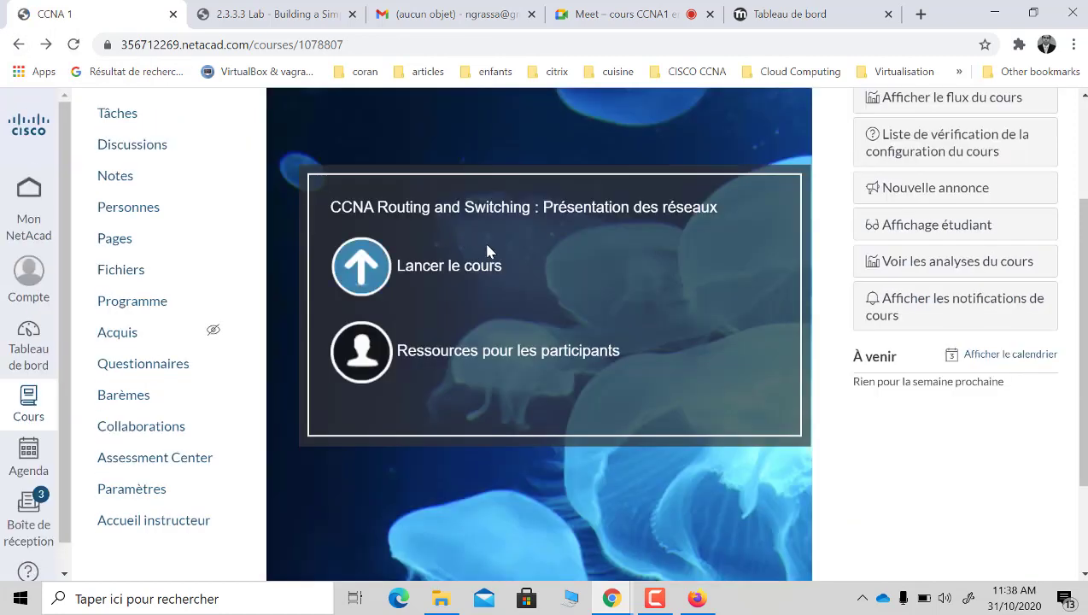
click(462, 271)
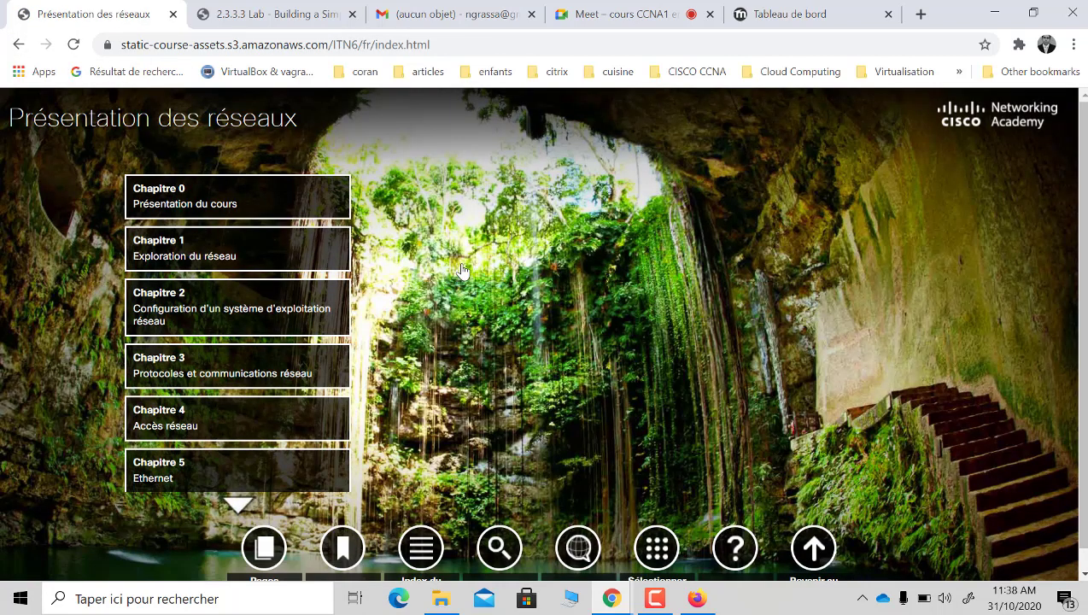
Open the video index in Index du cours and go to 2.2.3.2 Modifier la configuration en cours.
click(423, 547)
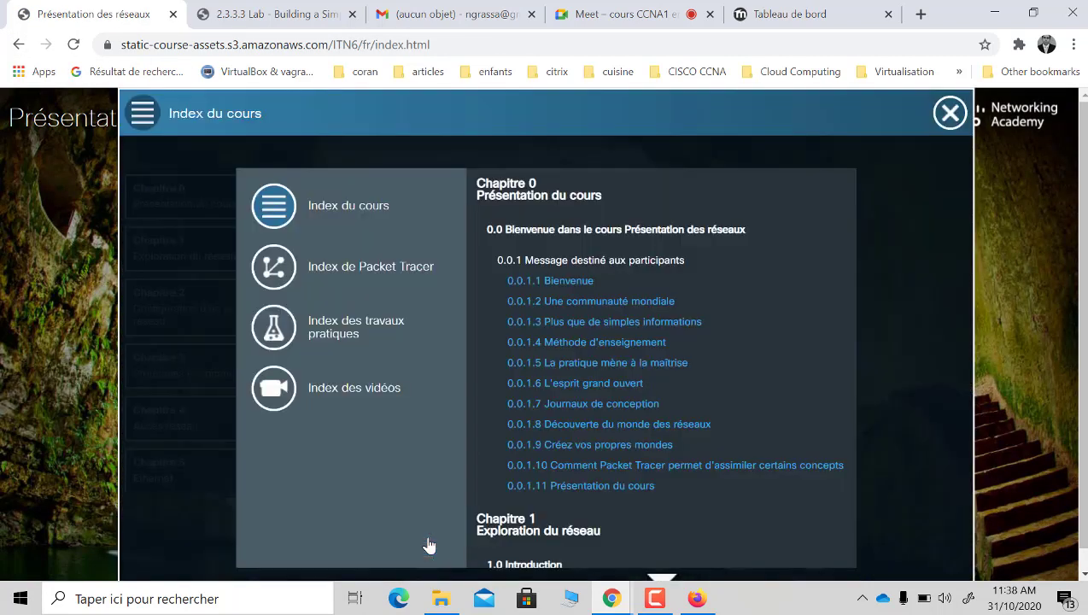
click(360, 386)
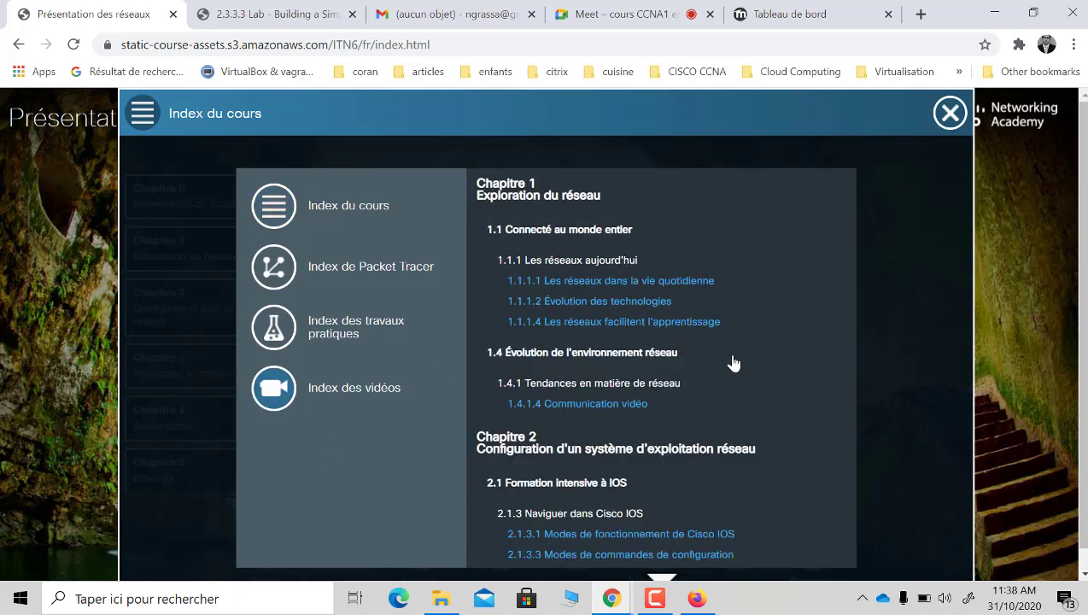
scroll(720, 395, down, 1)
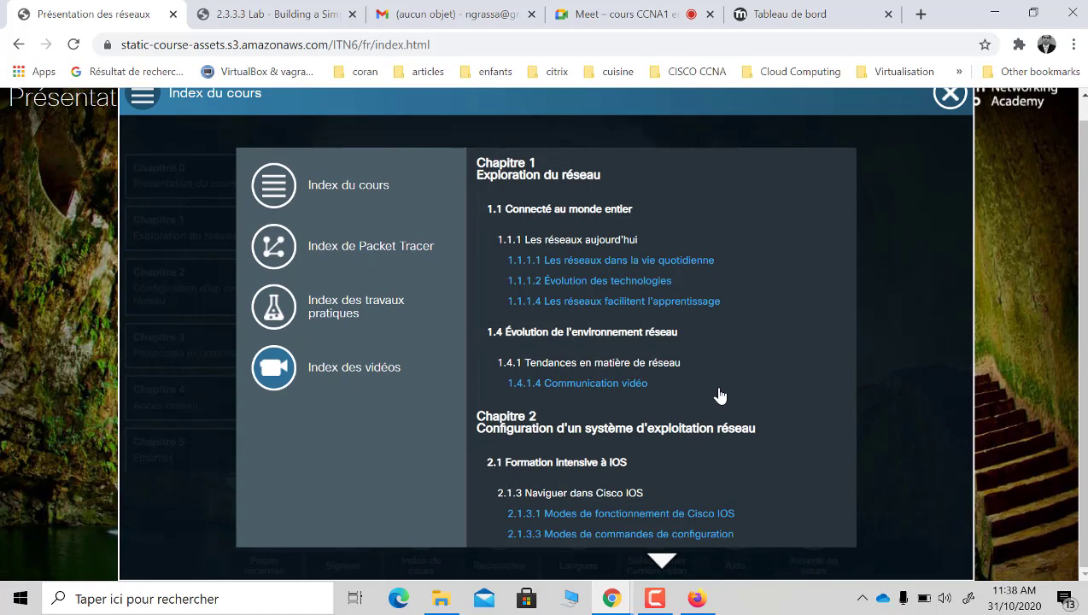
click(663, 560)
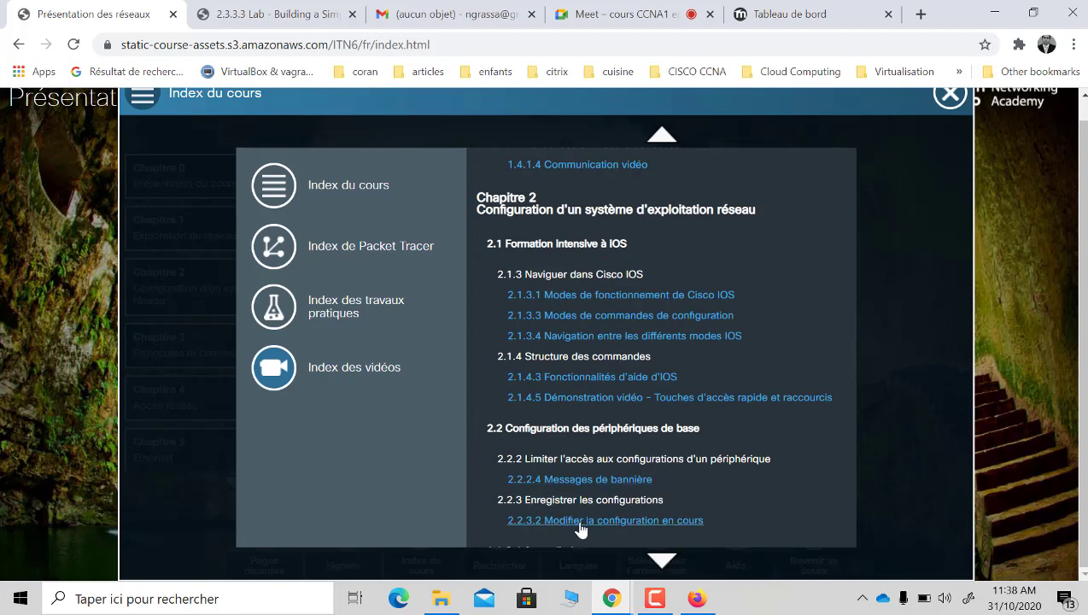
click(629, 520)
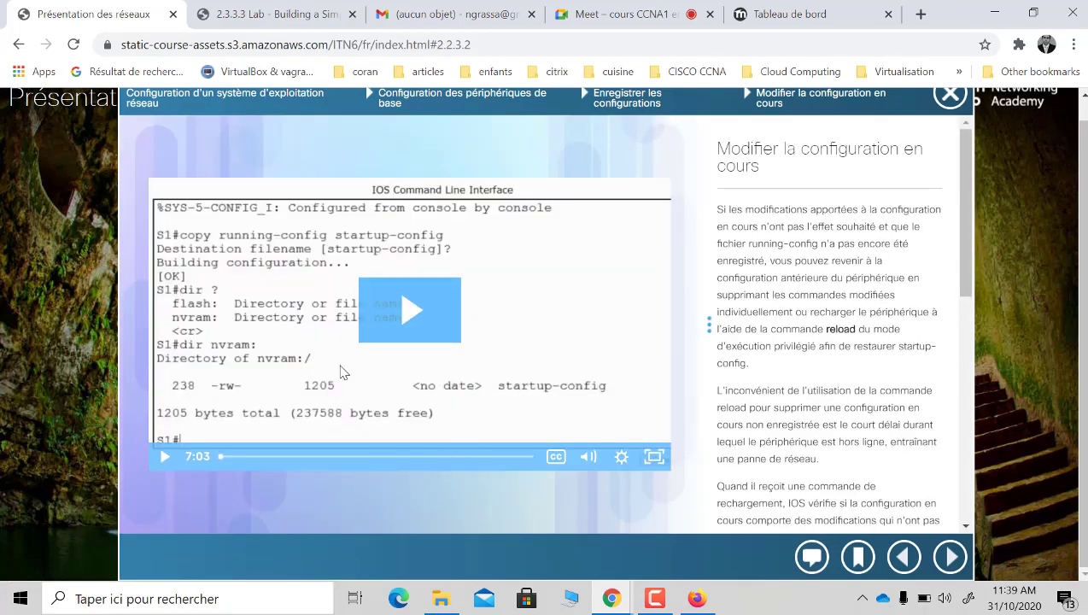
Play the demo full screen through enable, configure terminal, hostname S1 and copy running-config startup-config.
click(406, 310)
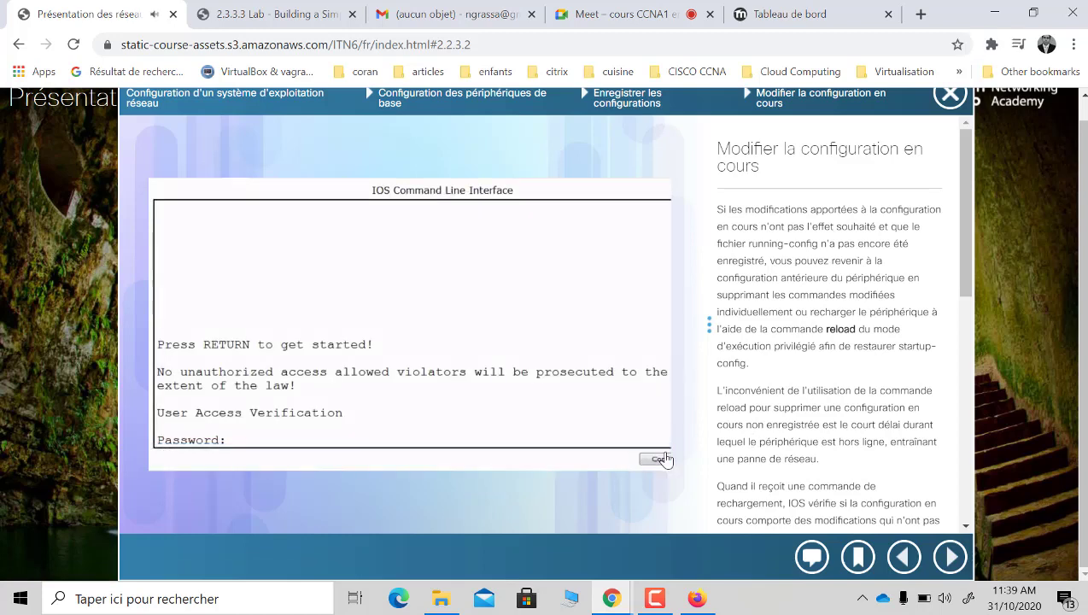
click(655, 457)
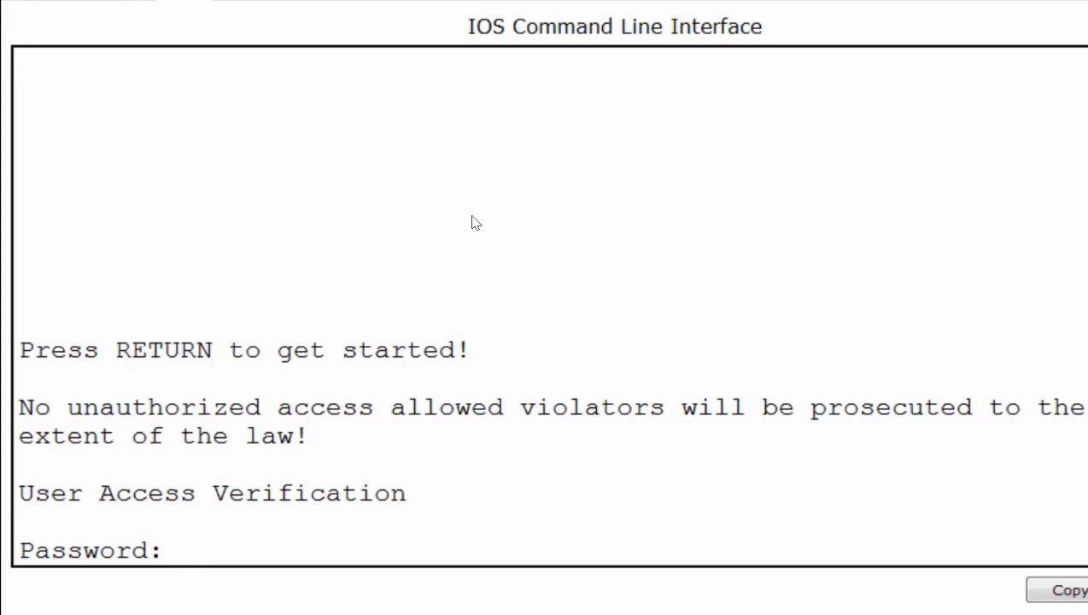
key(Return)
text(enable)
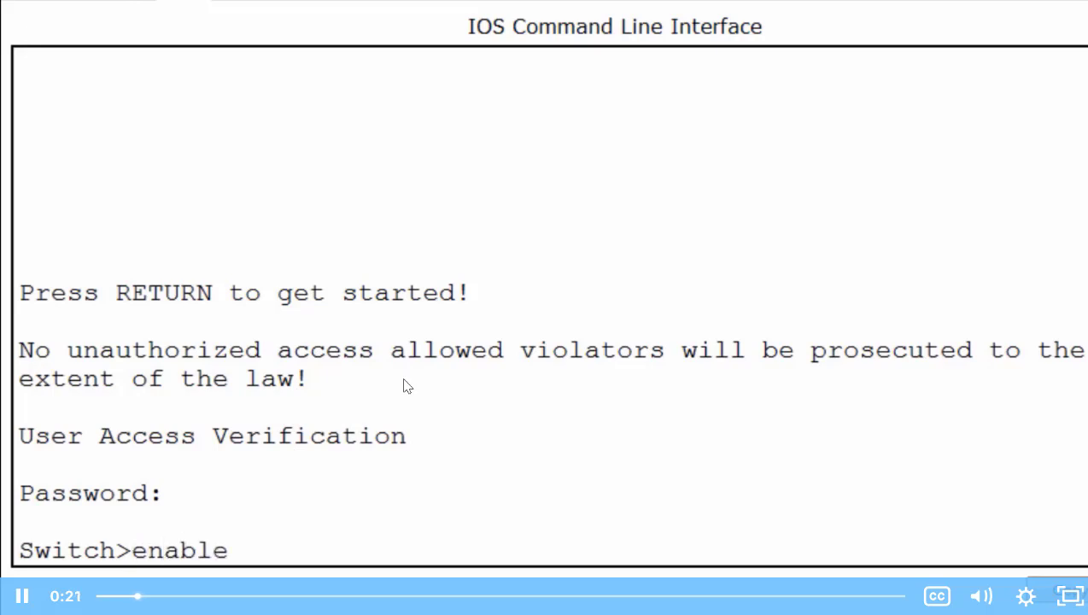
key(Return)
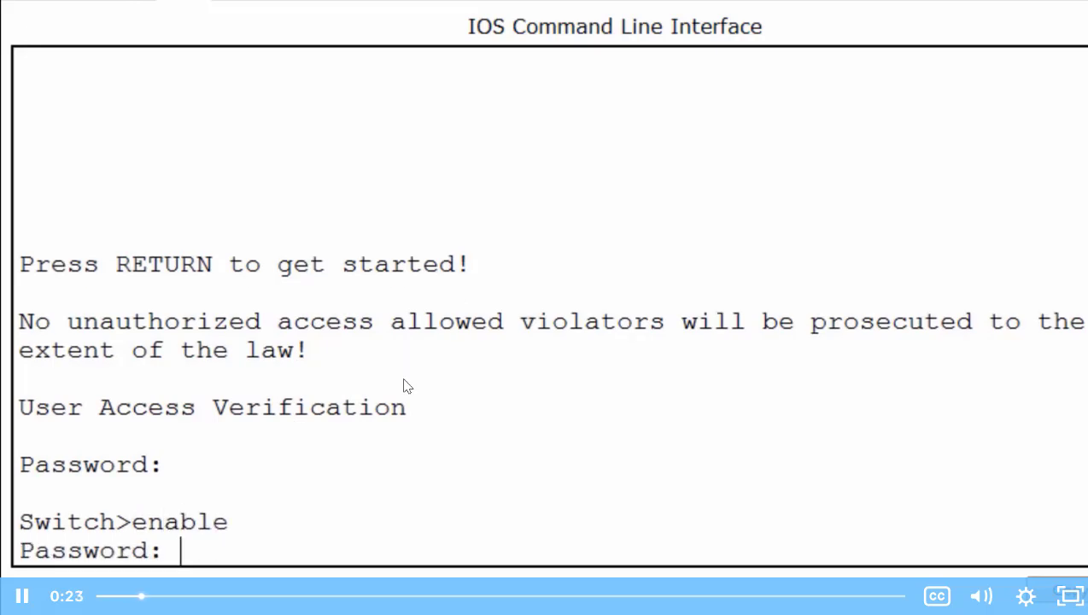
key(Return)
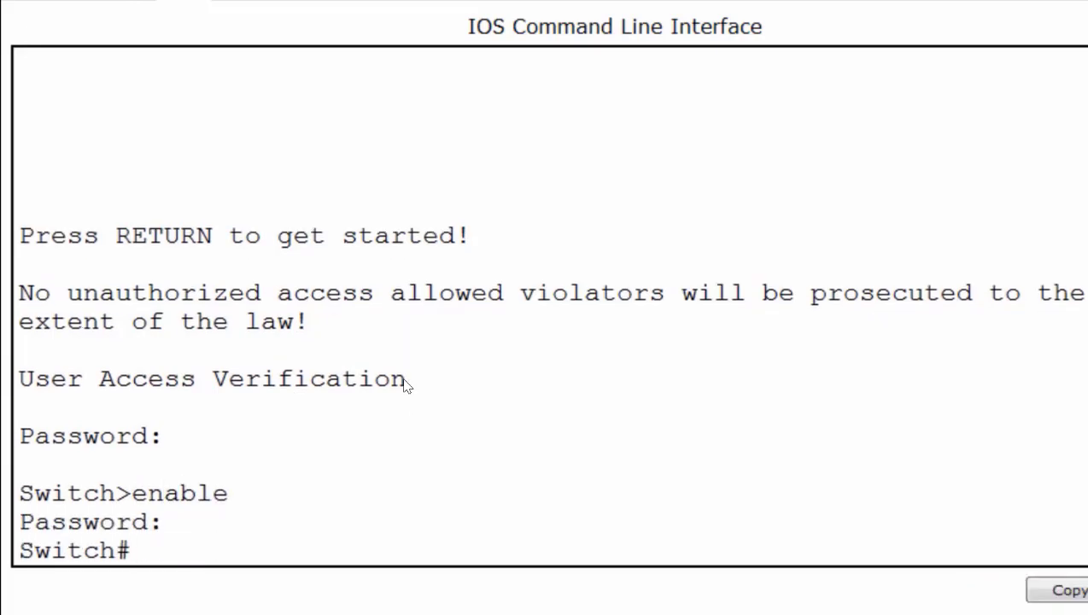
text(conf)
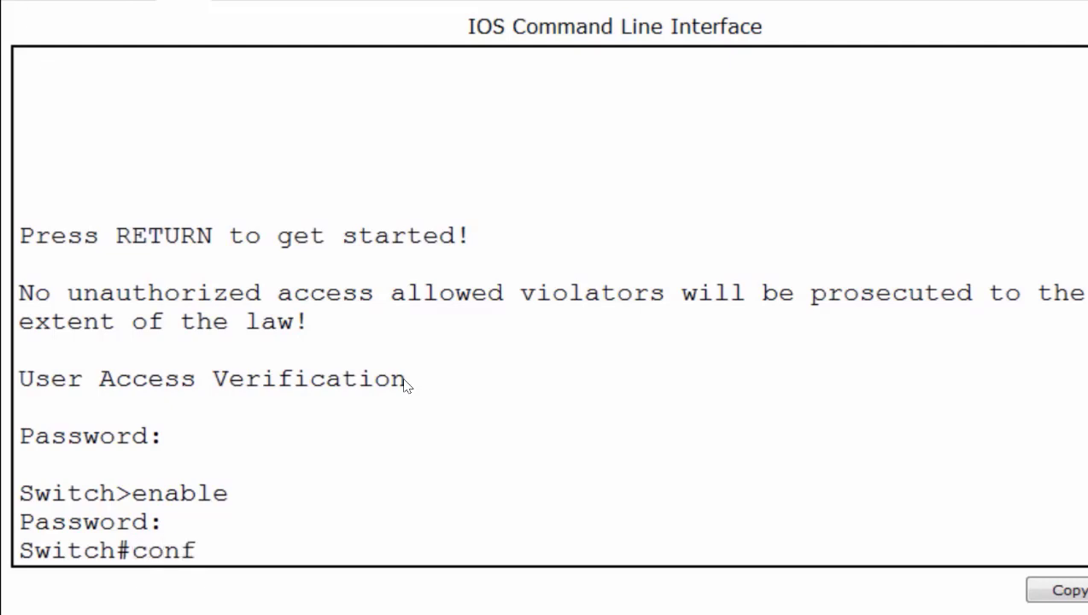
text(igure terminal)
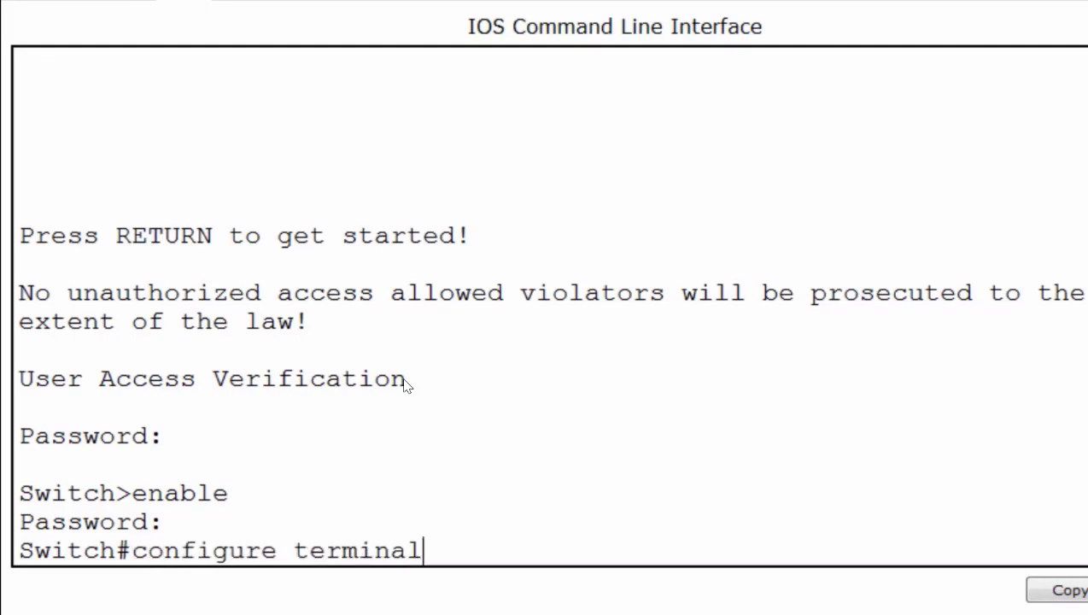
key(Return)
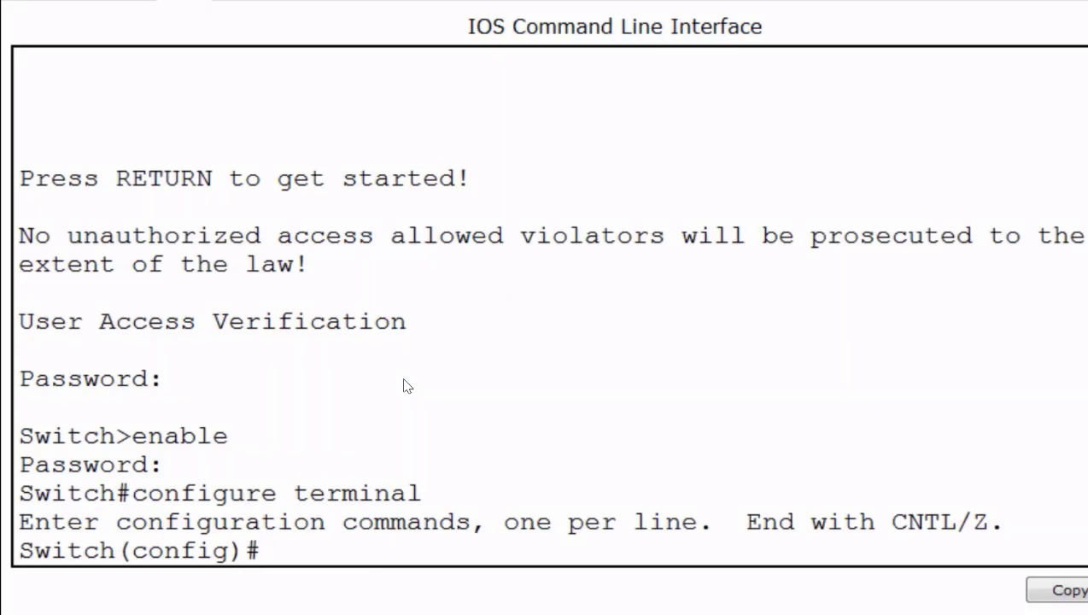
text(hostname )
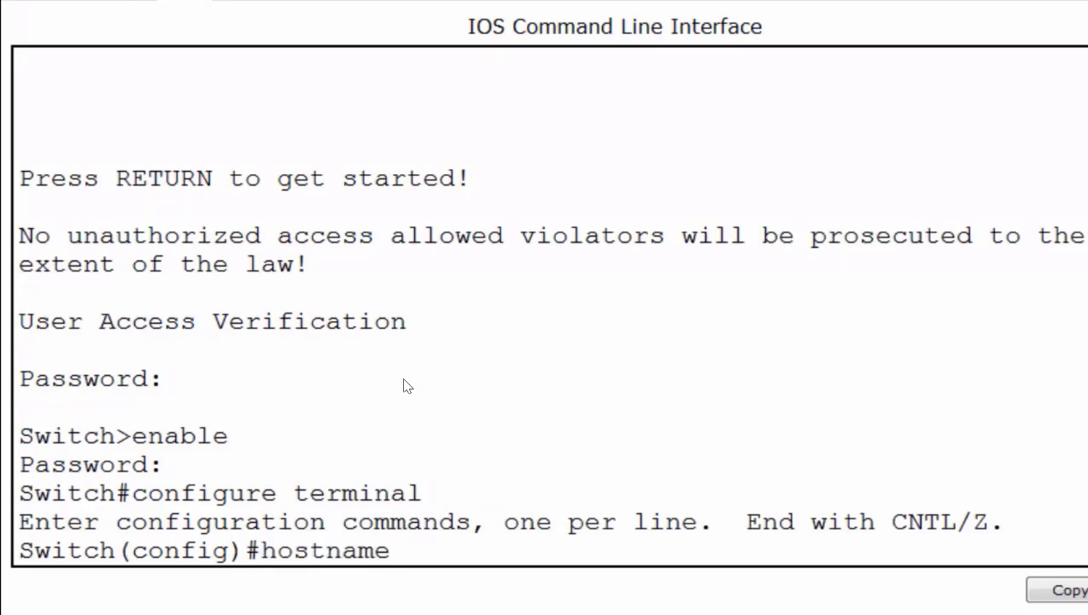
text(S1)
key(Return)
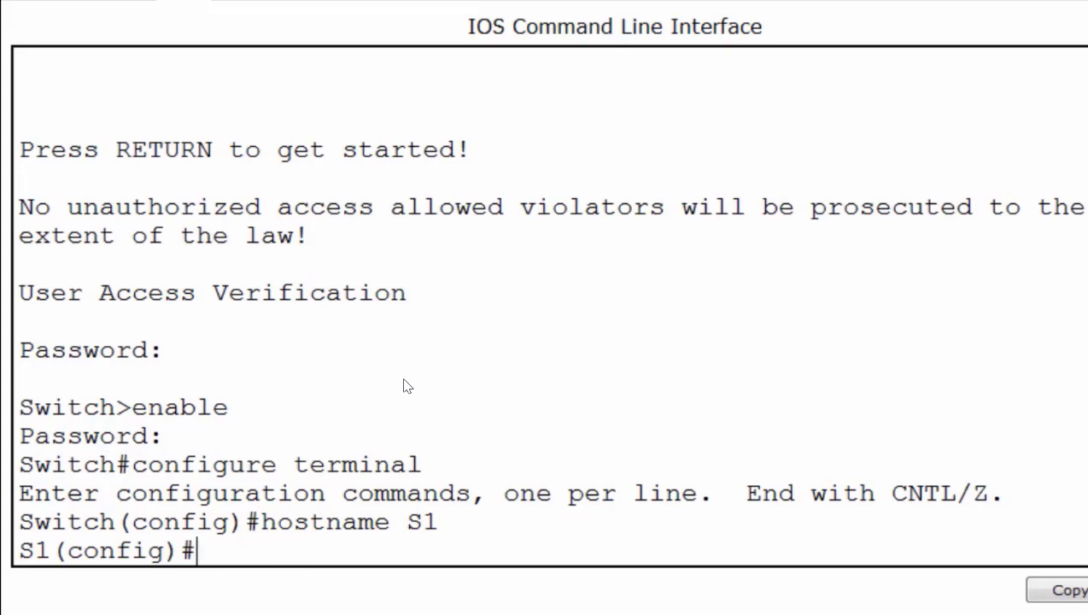
text(exit)
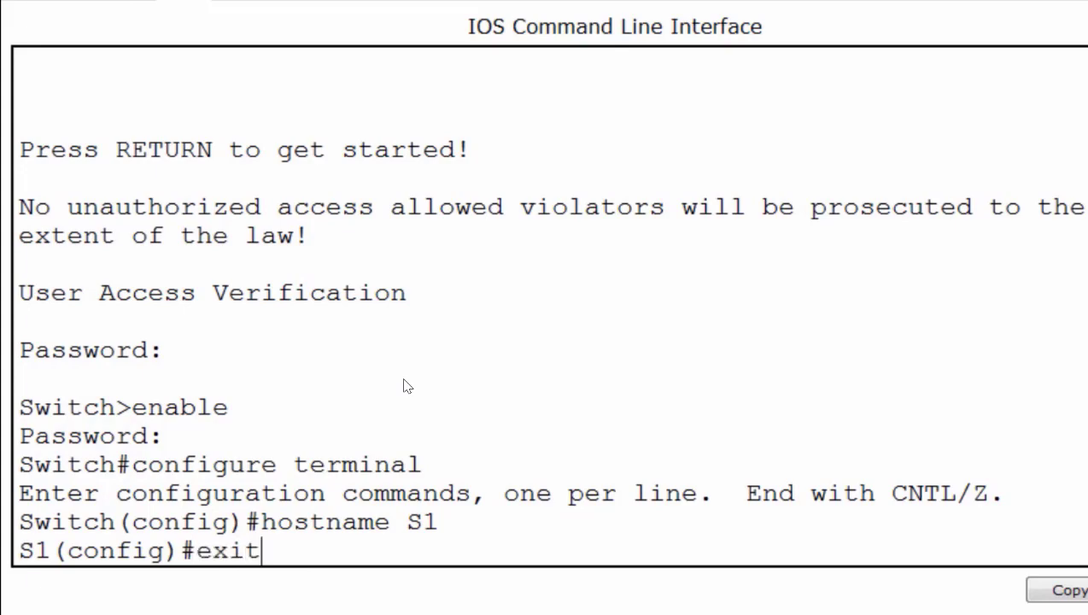
key(Return)
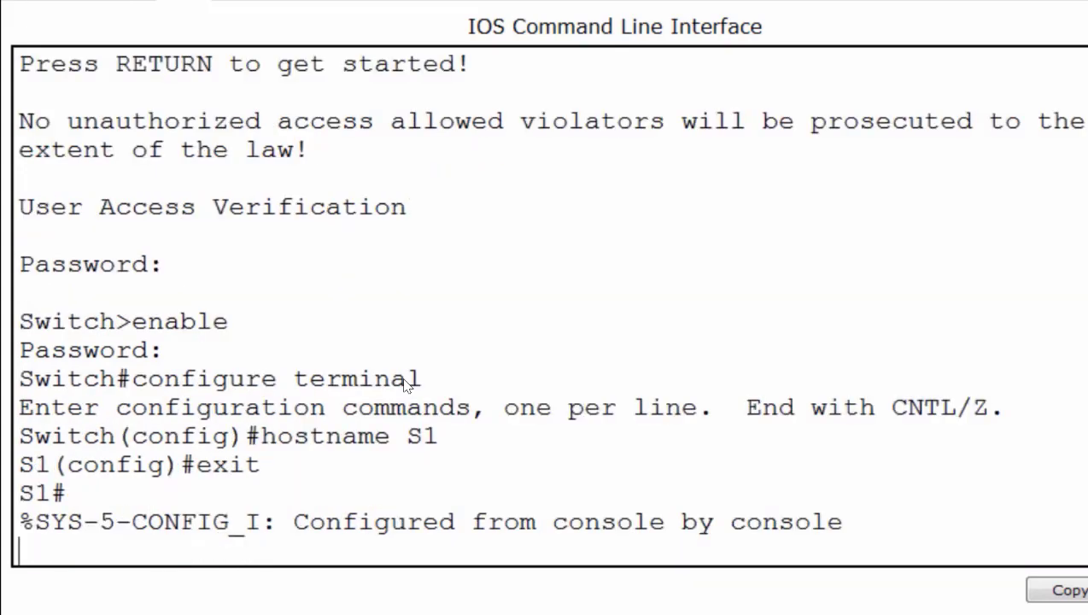
key(Return)
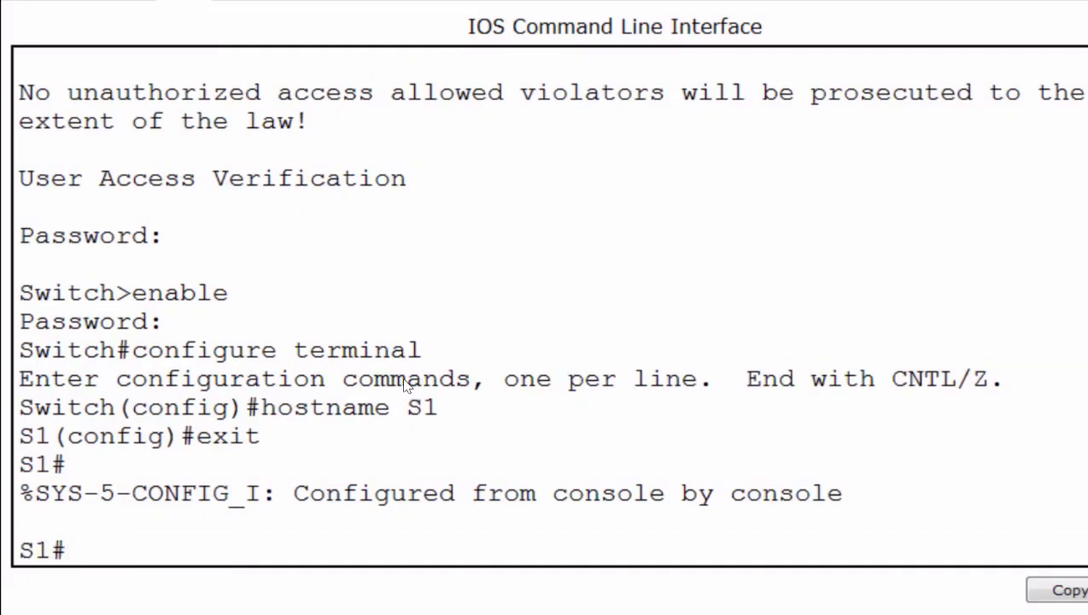
text(copy )
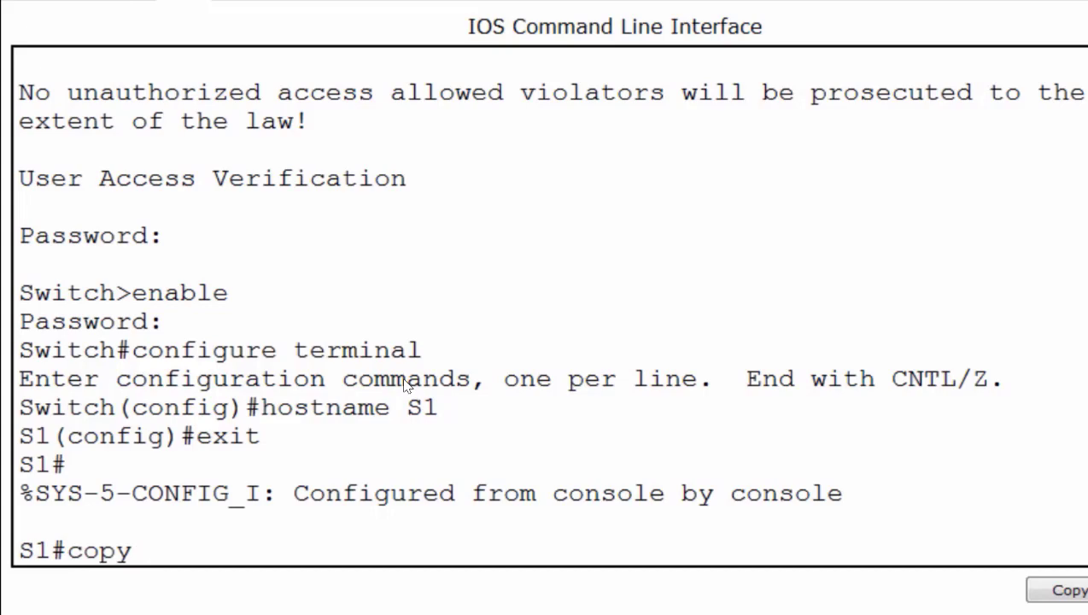
text(running-)
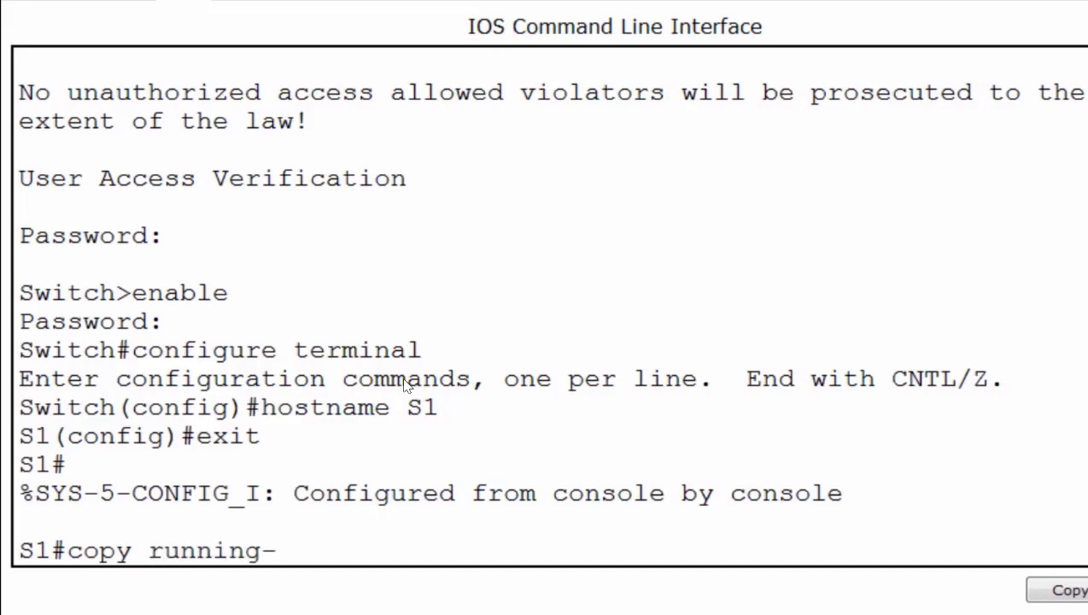
text(config st)
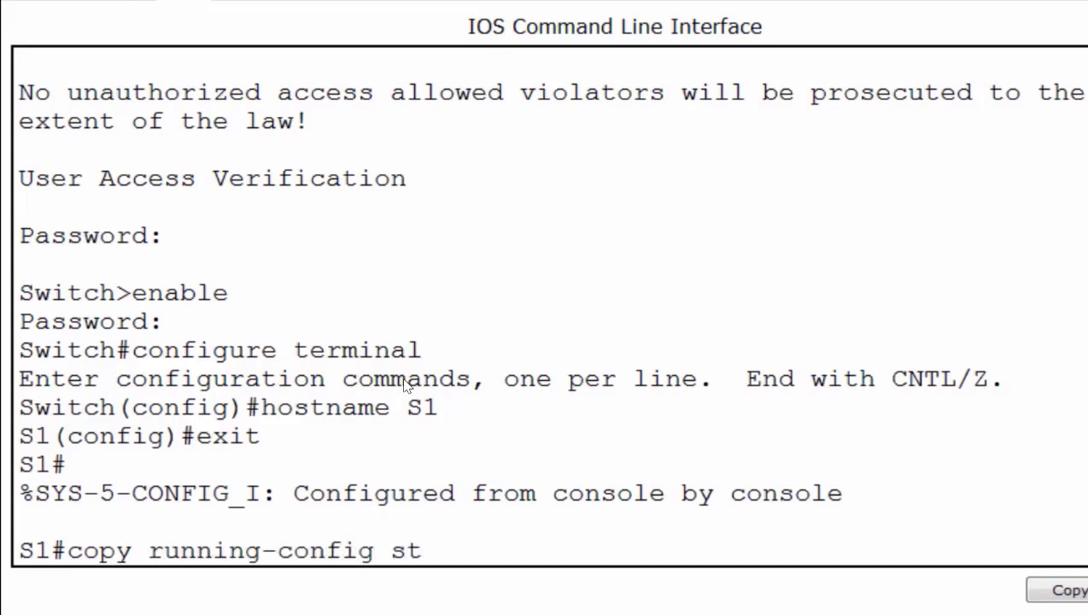
text(artup-config)
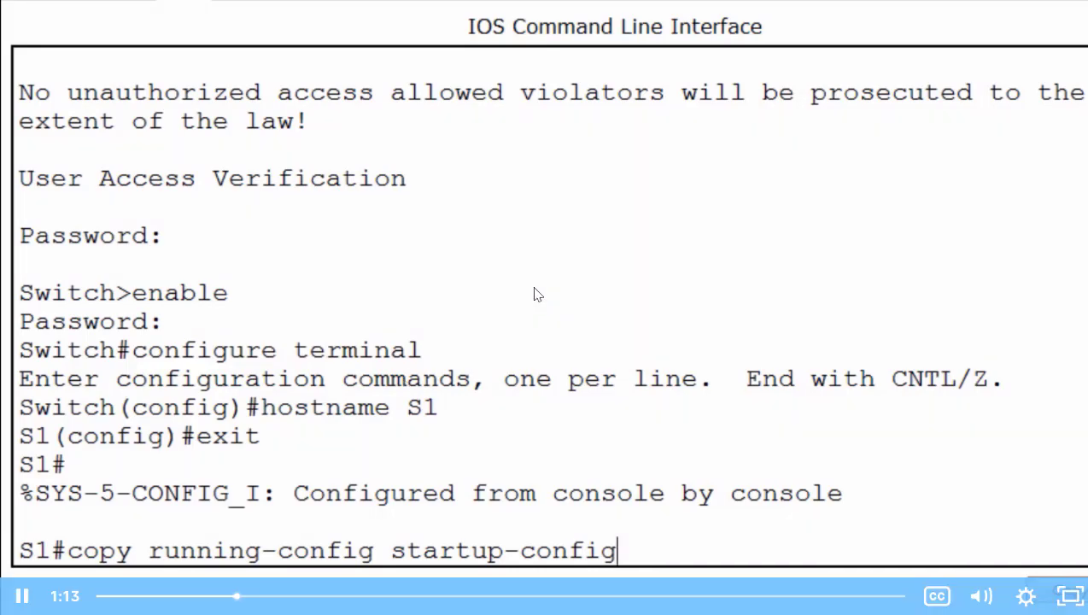
Skip the video ahead in jumps from 1:42 to 5:40, then exit full screen.
click(291, 596)
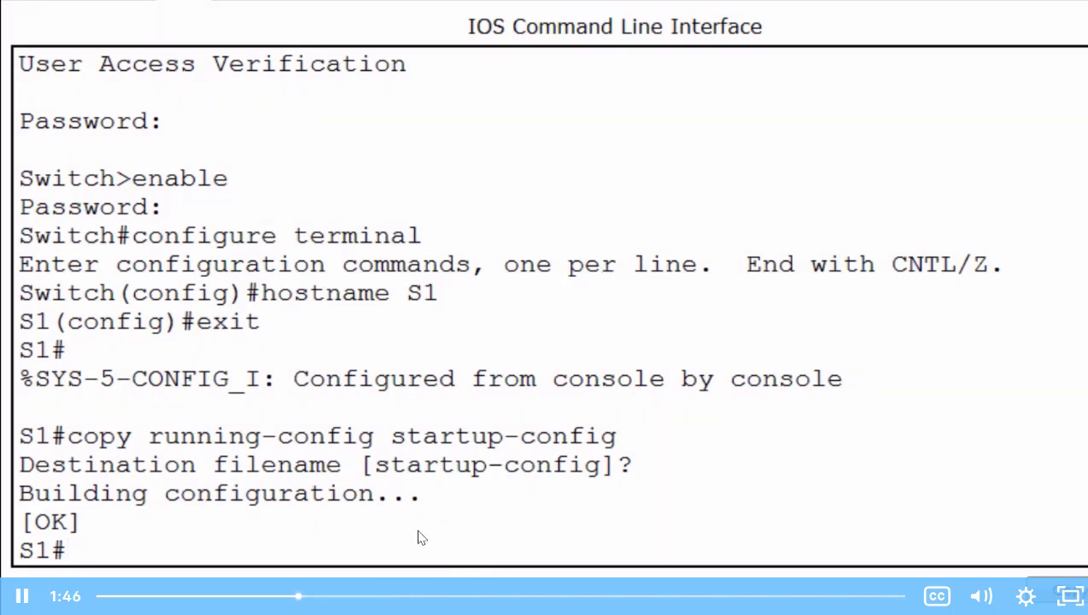
click(391, 596)
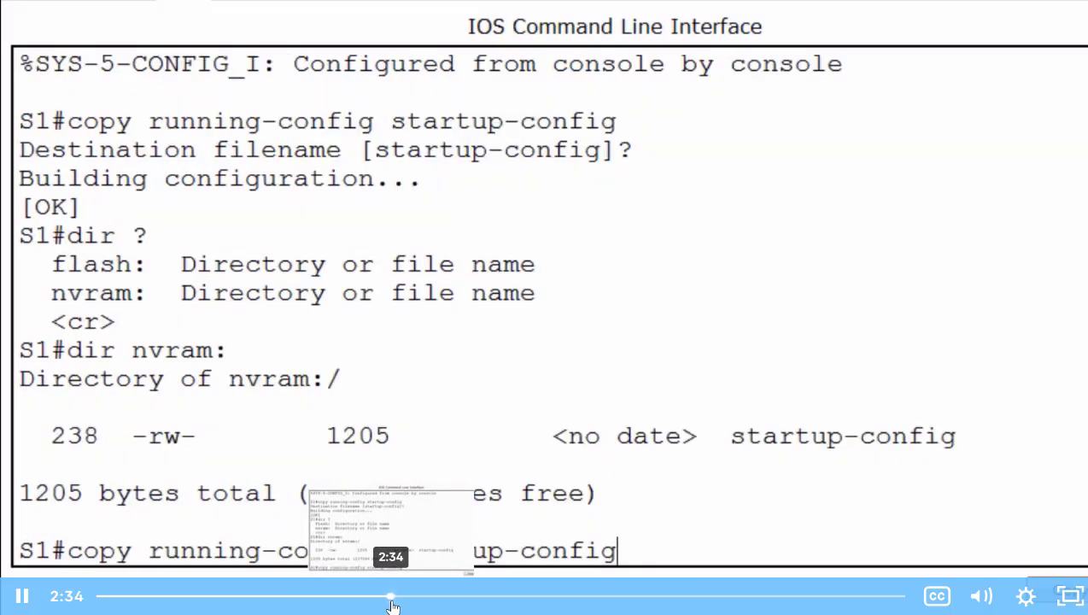
click(548, 595)
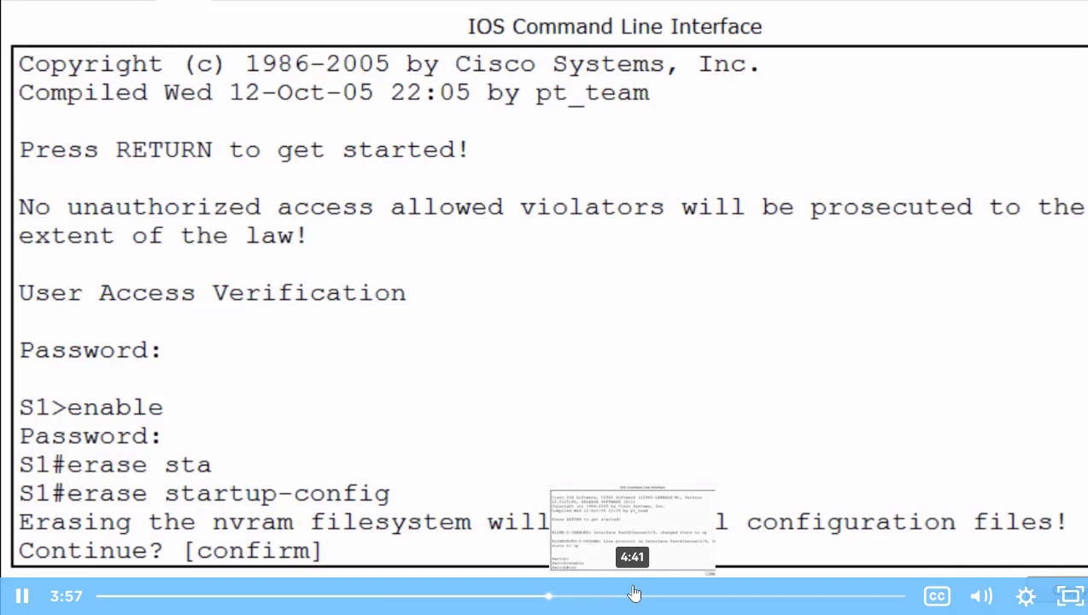
click(632, 595)
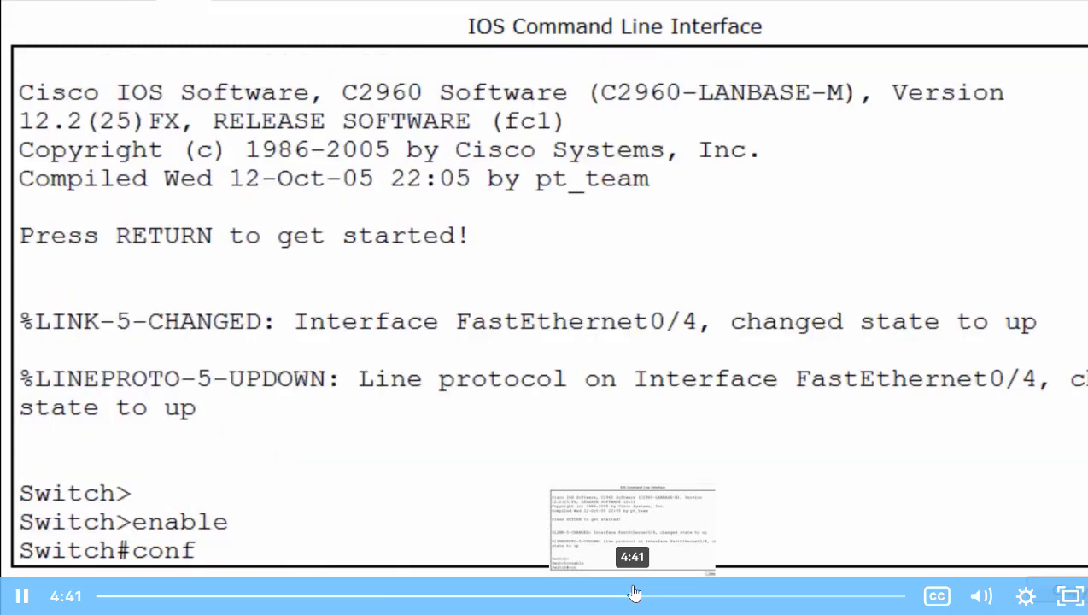
click(692, 597)
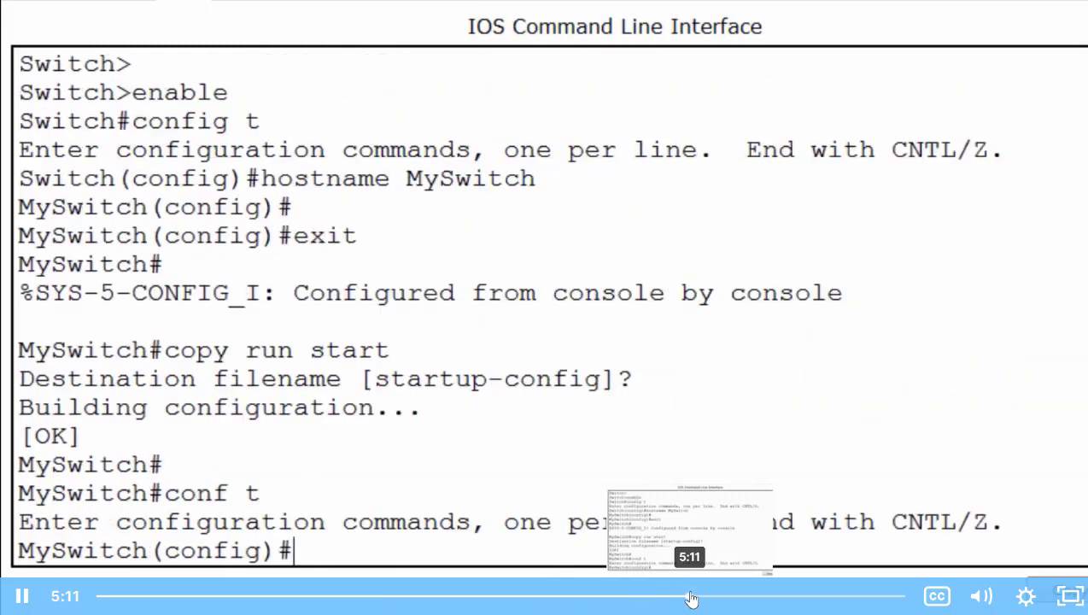
click(747, 595)
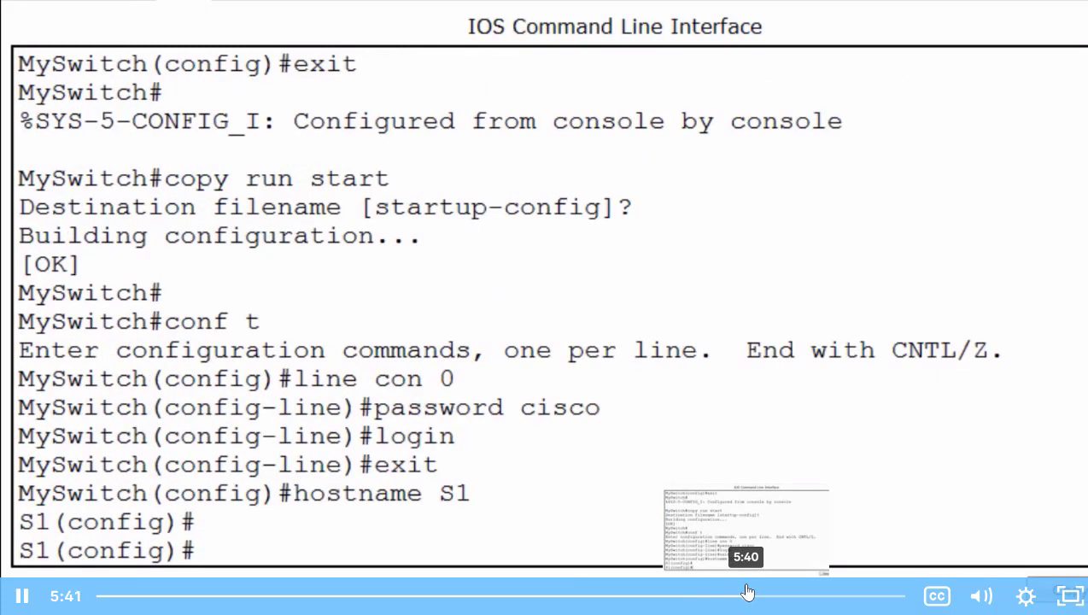
key(Escape)
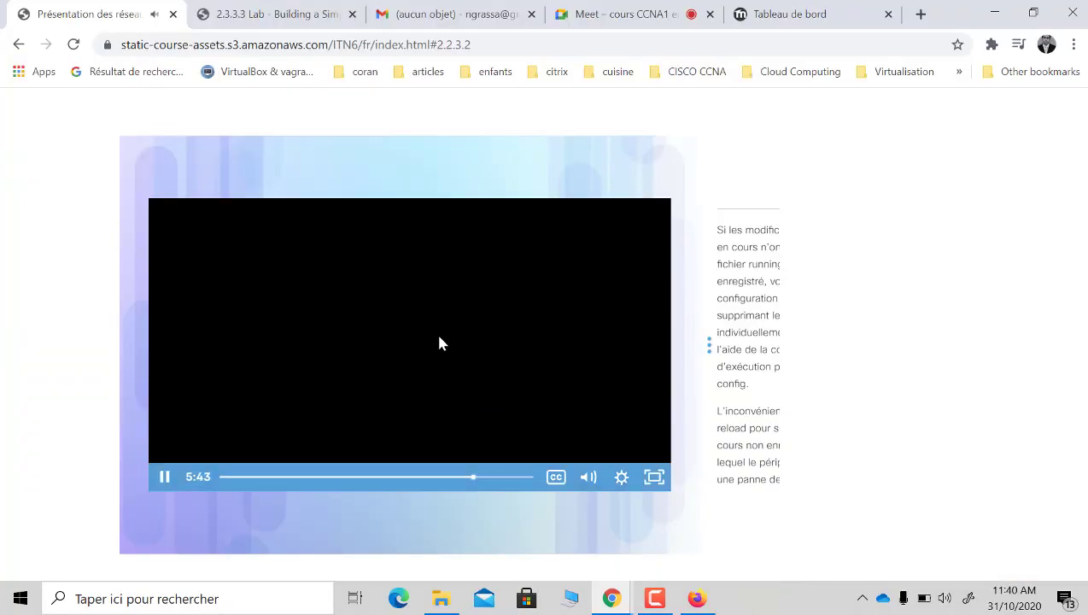
Go back to the NetAcad course page and launch the Présentation des réseaux course.
click(21, 46)
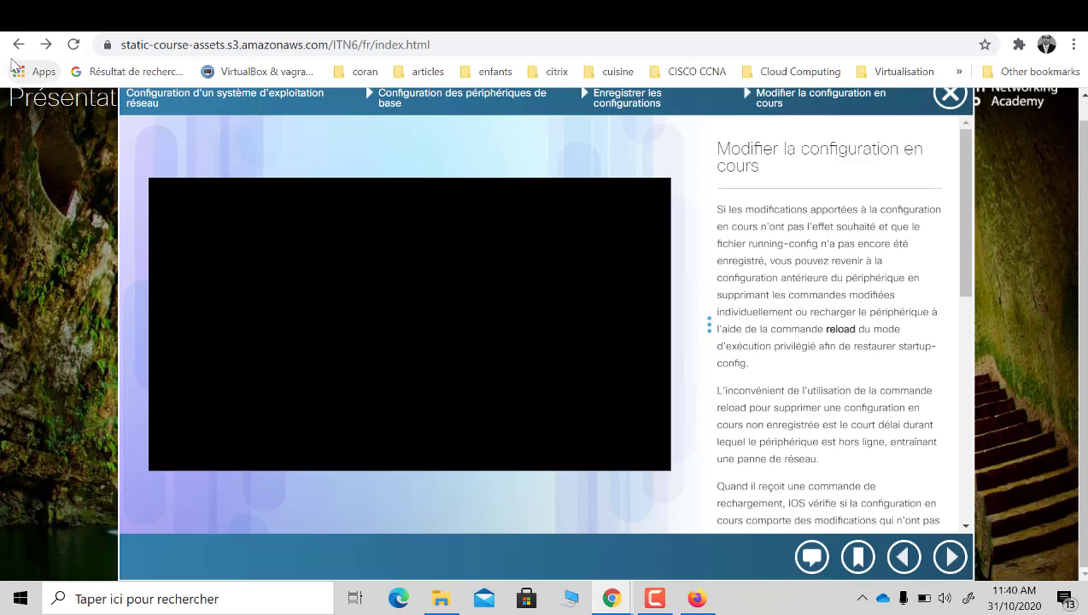
click(18, 44)
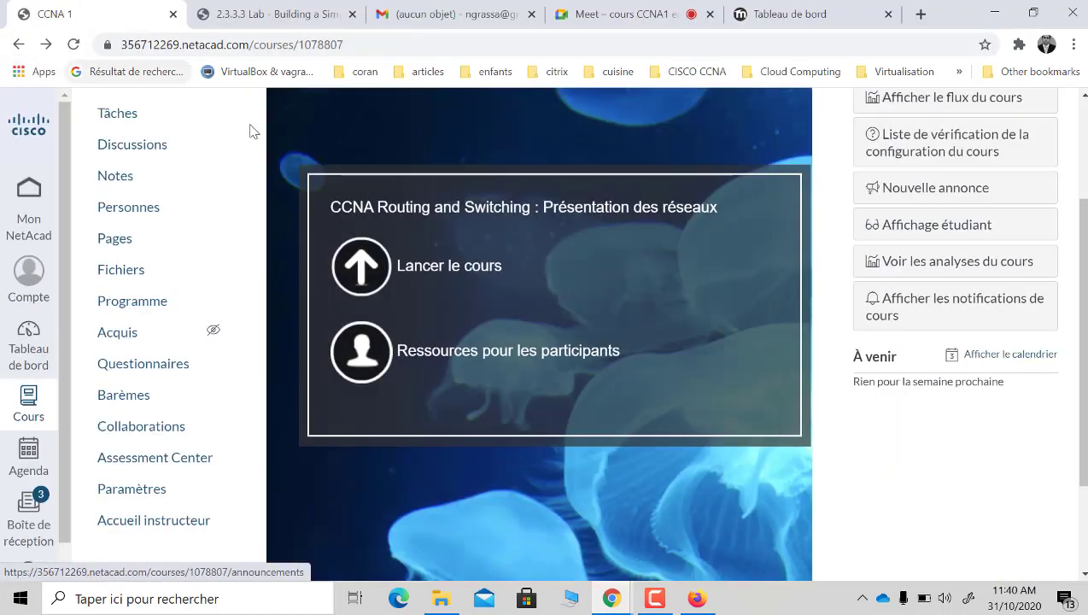
click(420, 270)
From the course index, switch to Index des vidéos and open 2.2.2.4 Messages de bannière.
click(424, 557)
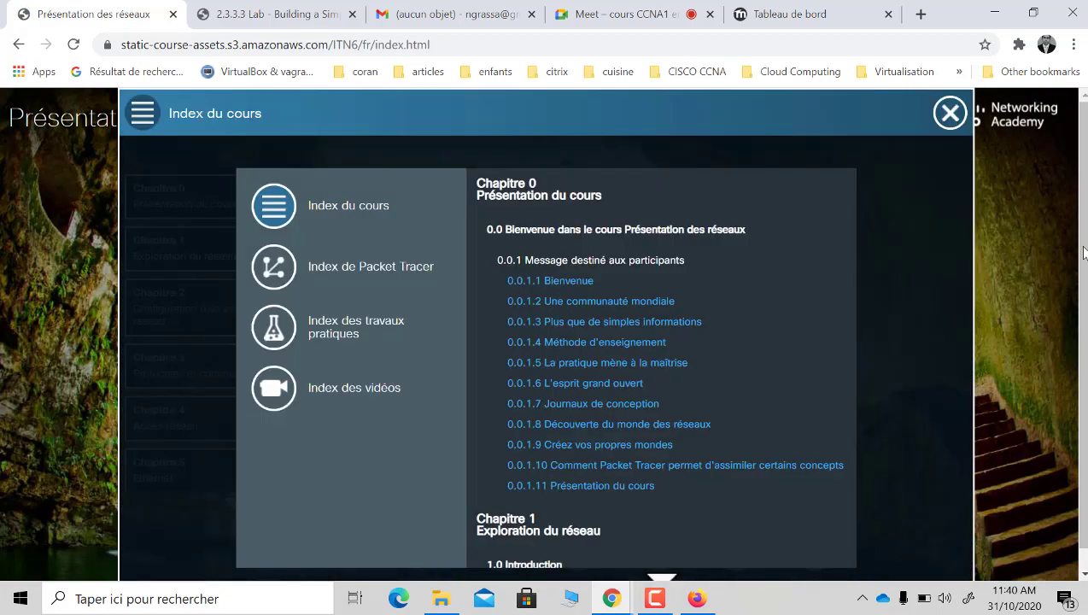
scroll(1025, 342, down, 1)
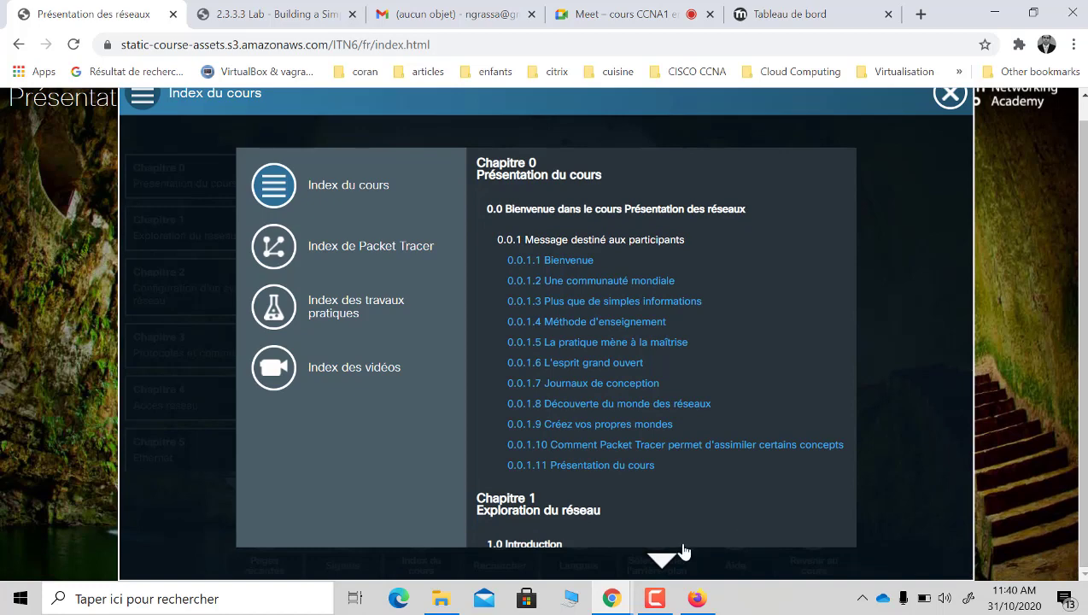
click(665, 563)
click(665, 564)
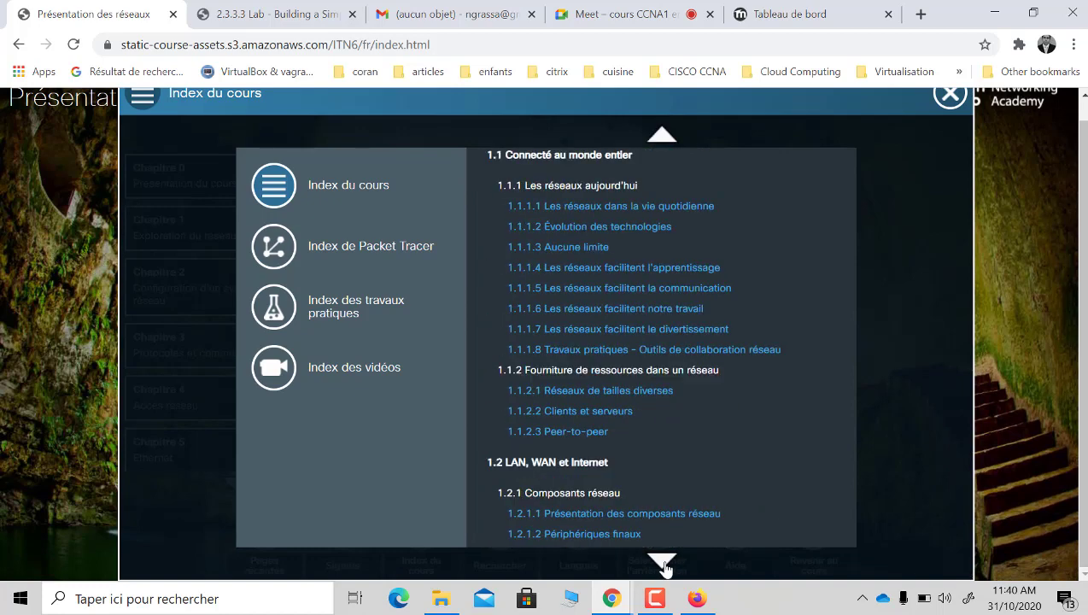
click(664, 565)
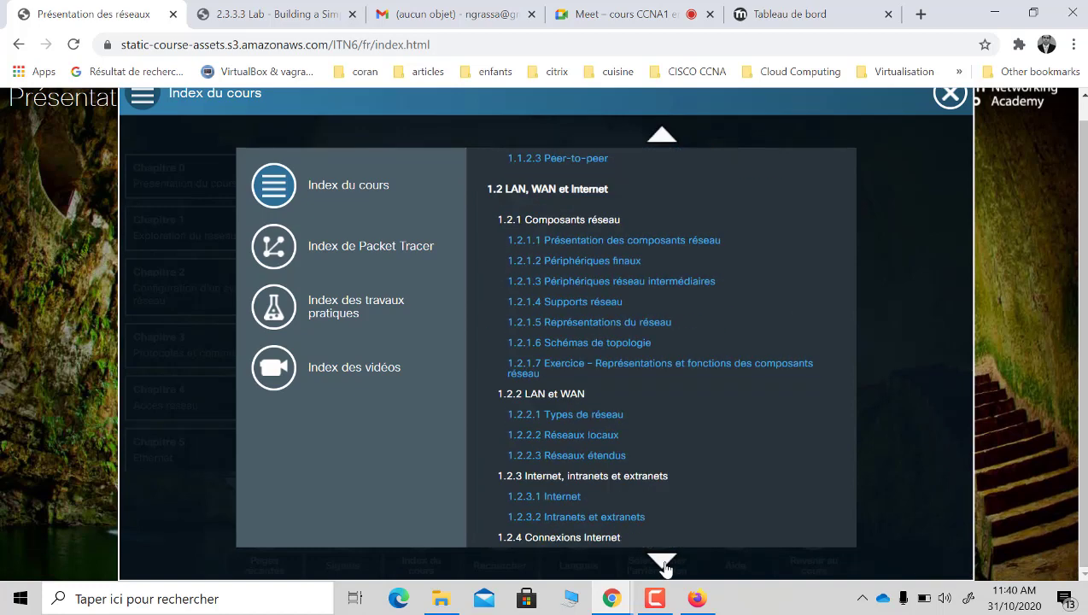
click(664, 566)
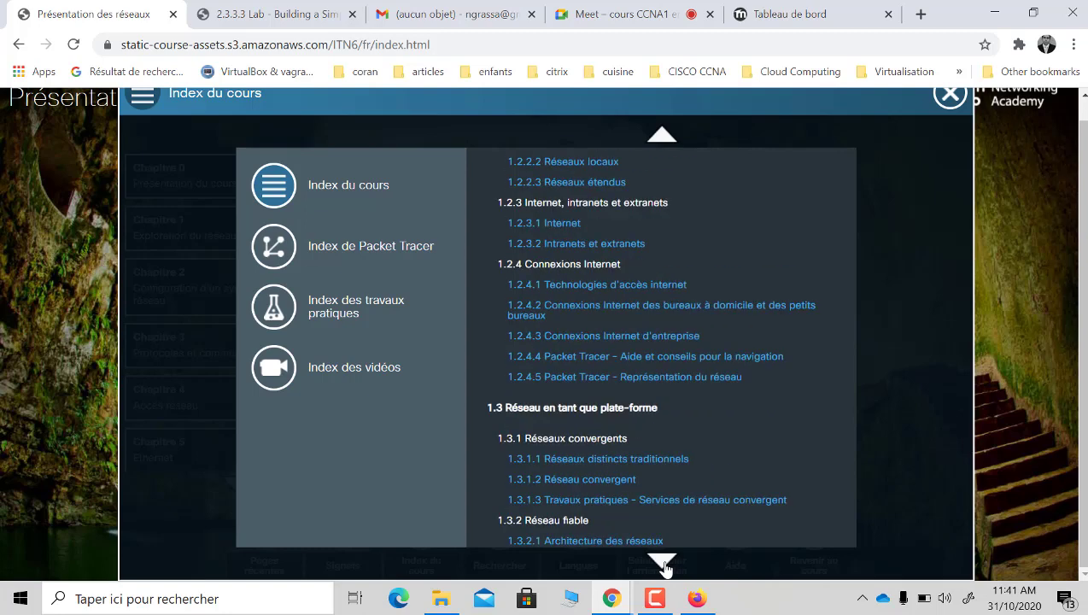
click(367, 376)
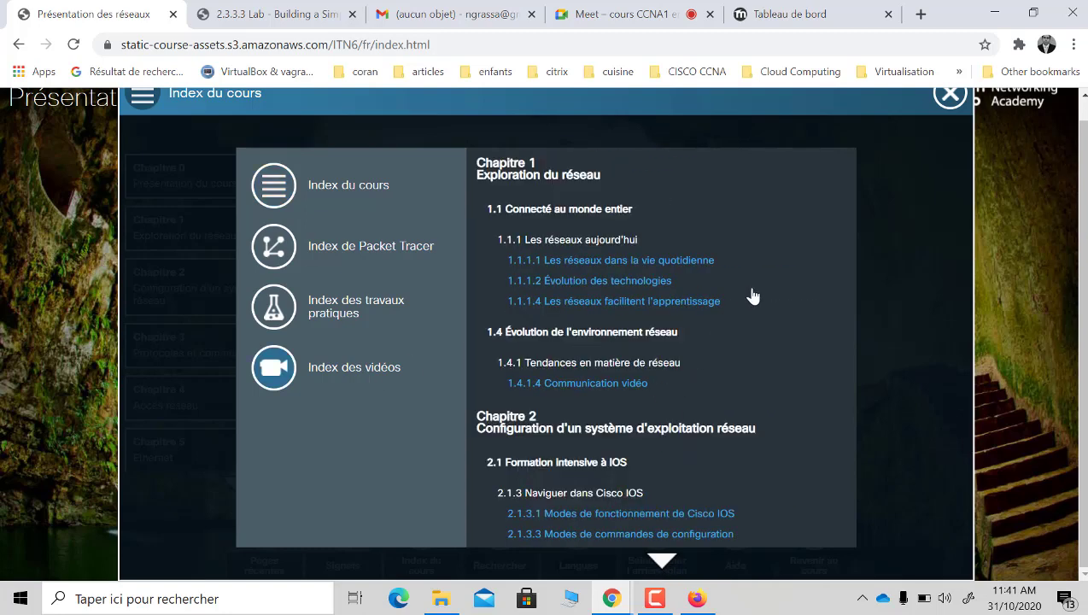
click(662, 559)
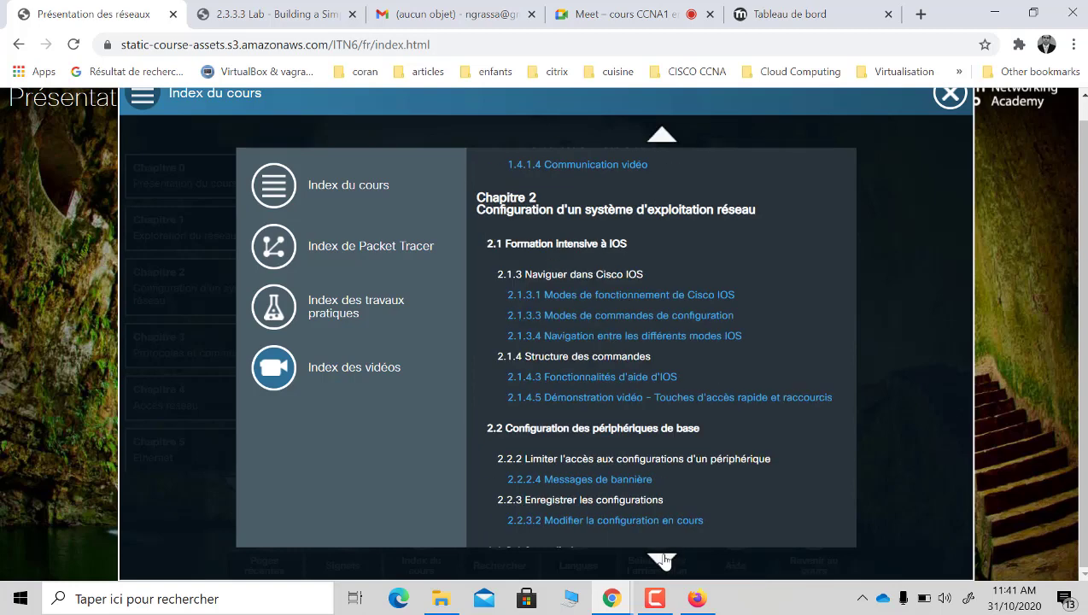
click(574, 481)
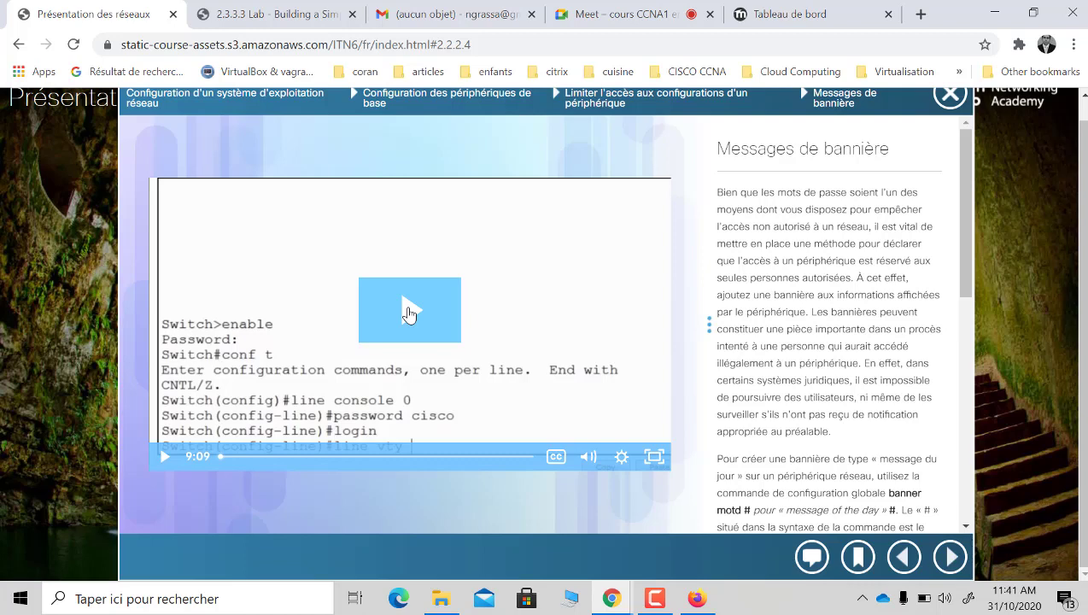
Play the 2.2.2.4 Securing Access Methods demonstration video in full screen.
click(408, 314)
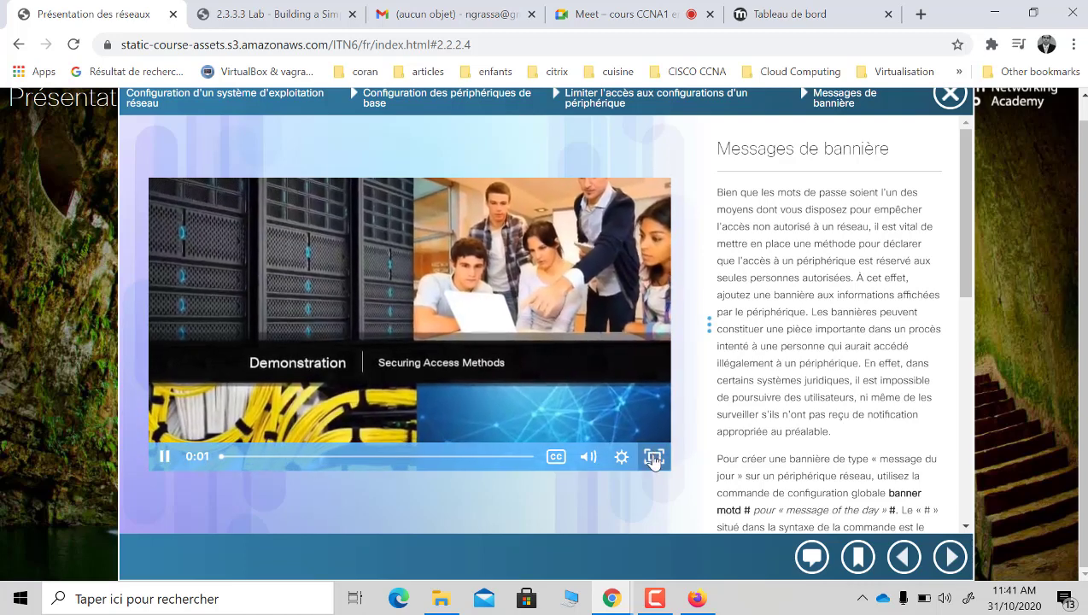
click(654, 458)
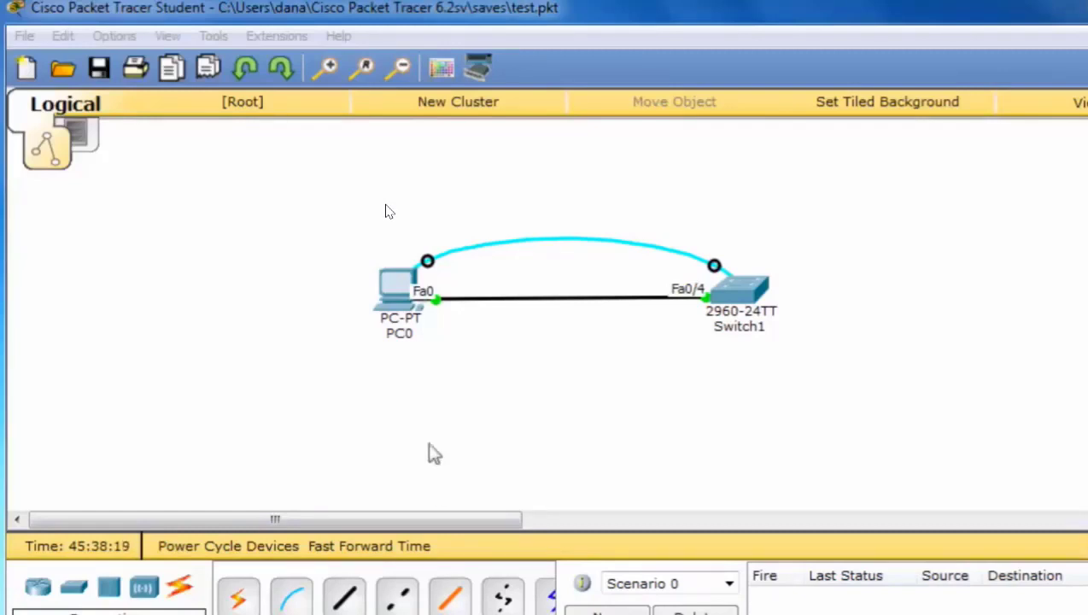
Connect PC0's terminal to the switch console to reach Switch>, then bring up Switch1's CLI.
click(397, 289)
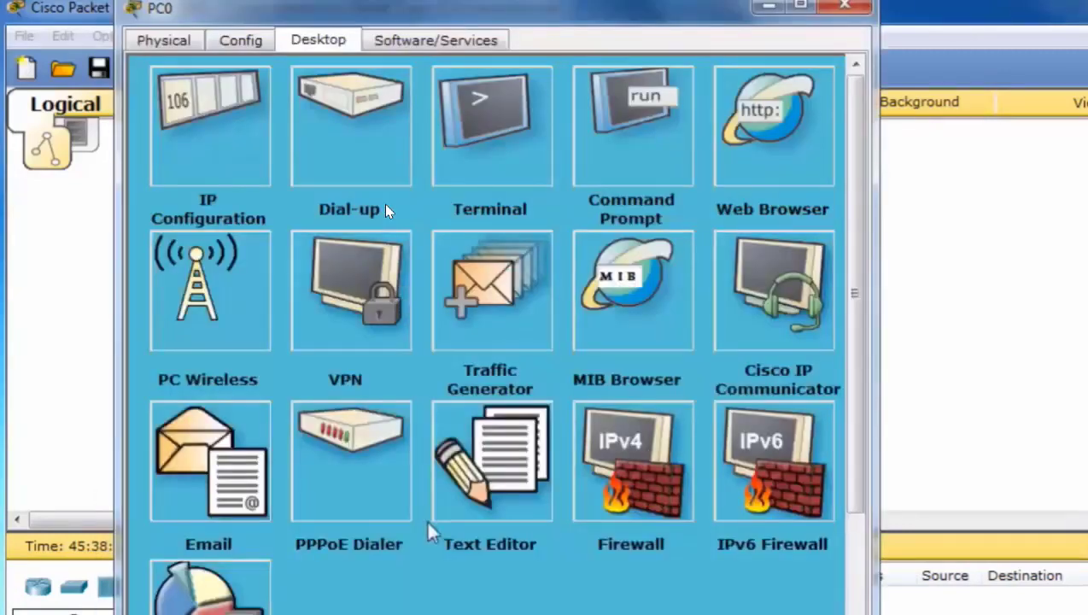
click(477, 130)
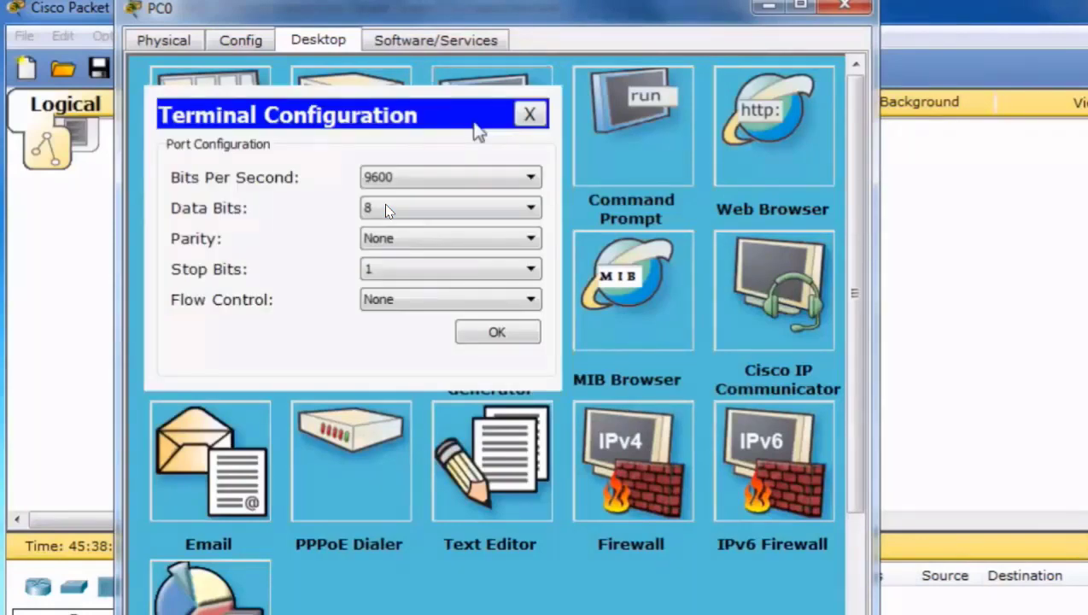
click(502, 340)
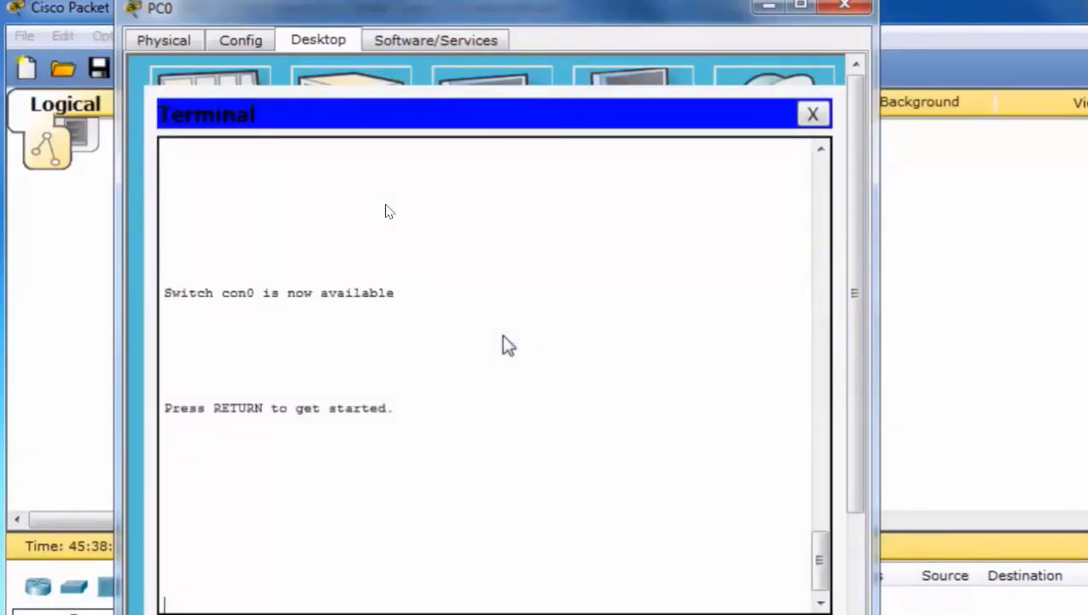
click(508, 408)
key(Return)
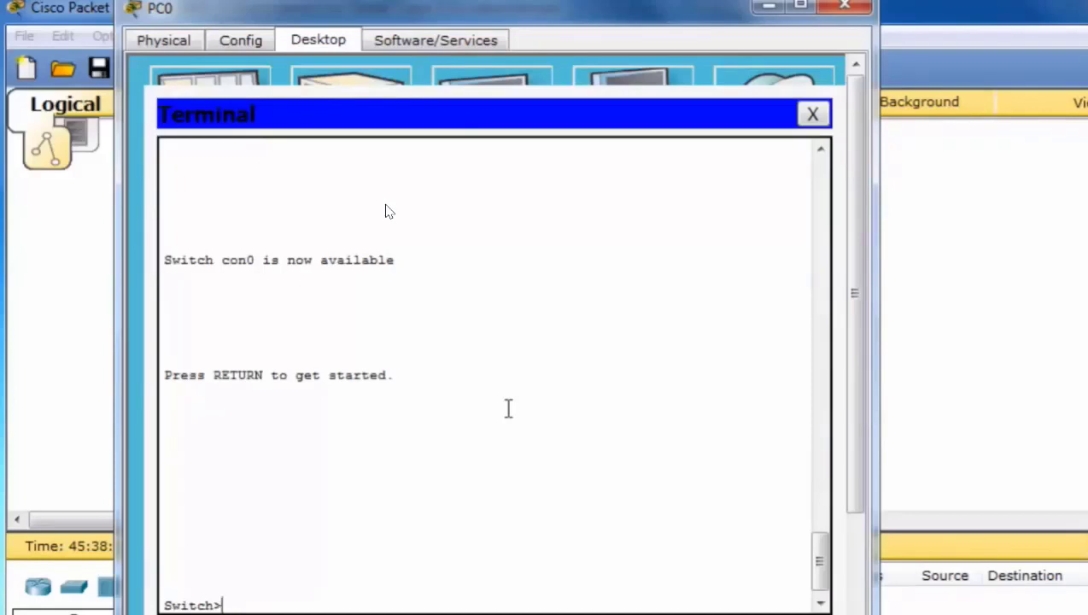
click(770, 8)
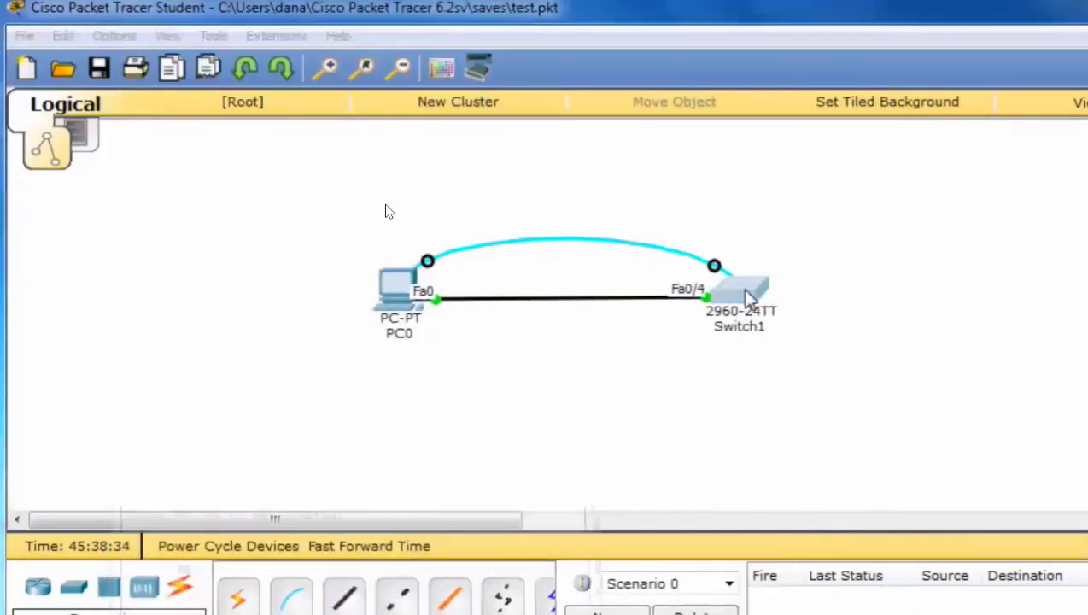
click(742, 288)
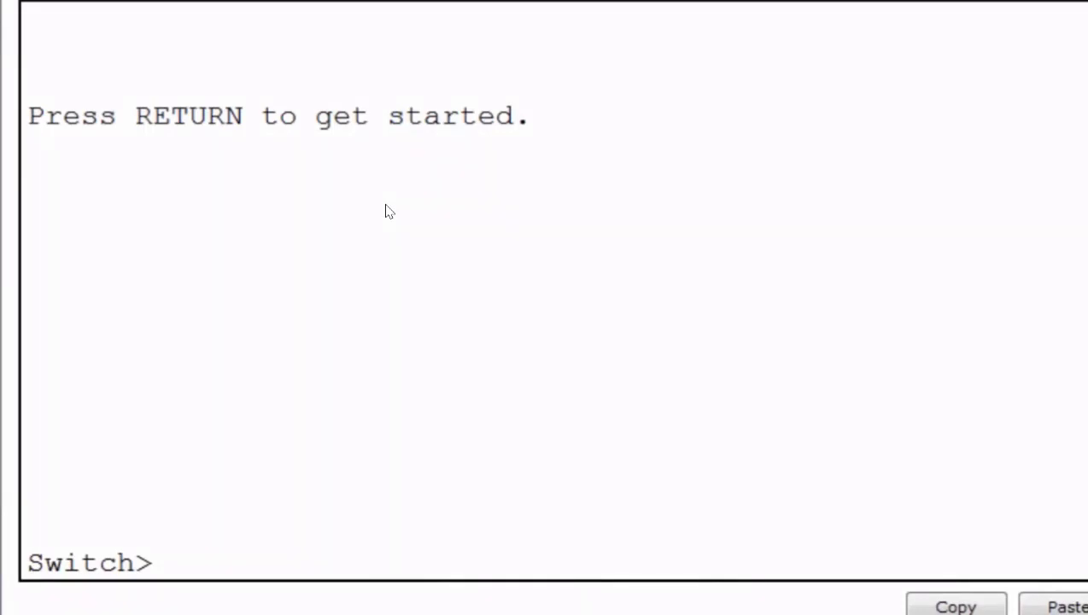
Enter privileged and global configuration mode and set an enable secret password on the switch.
click(187, 567)
key(Return)
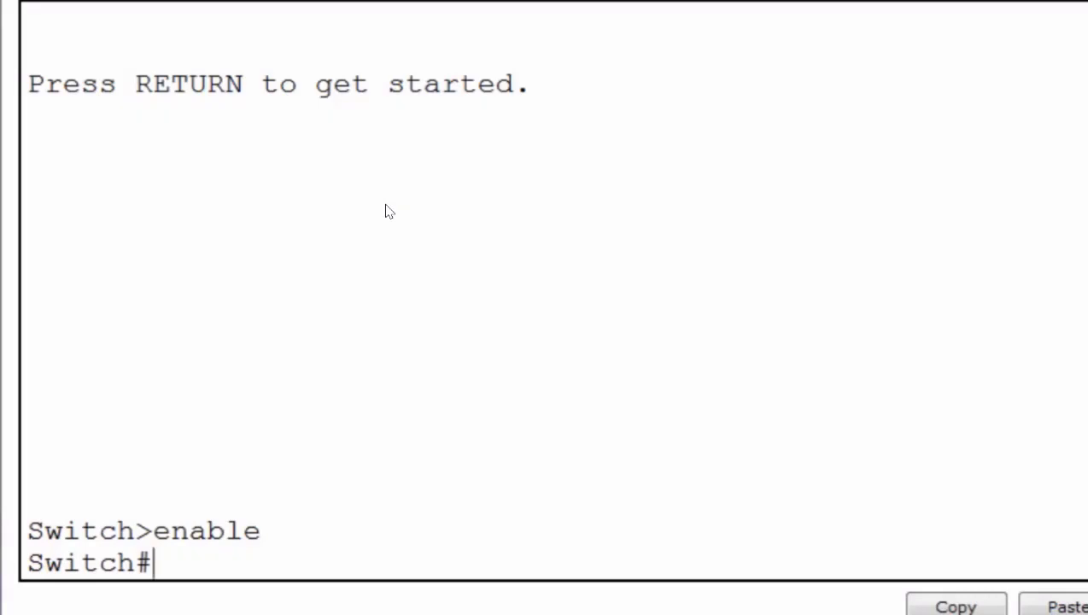
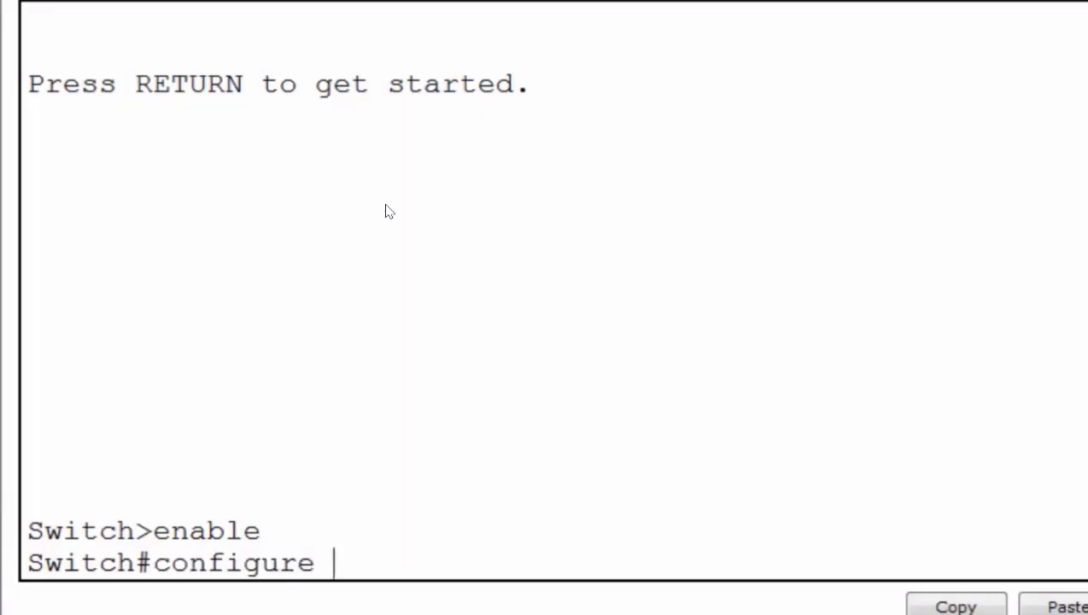
key(Return)
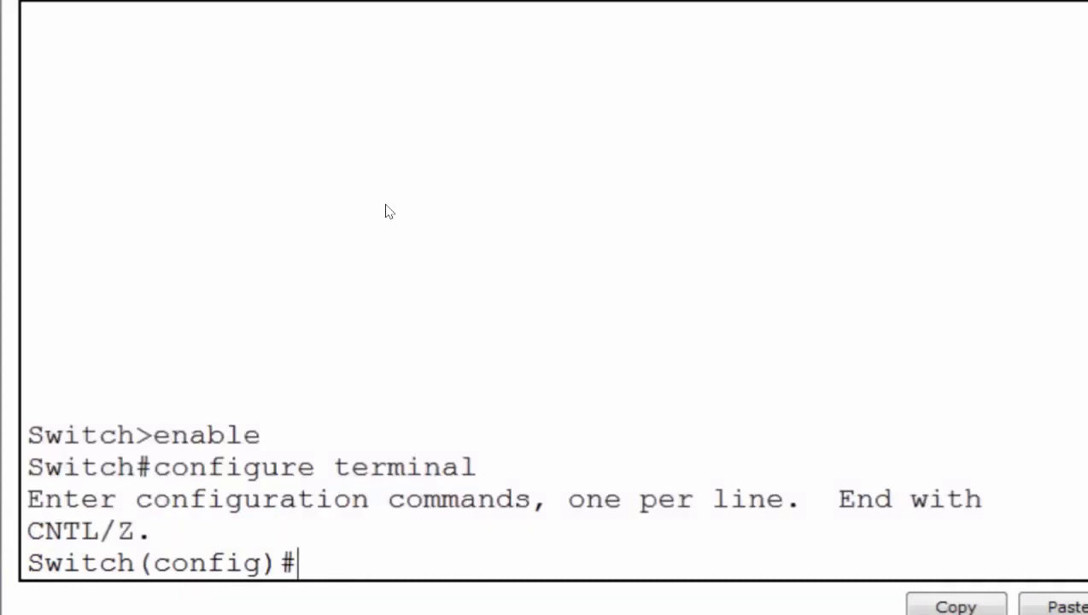
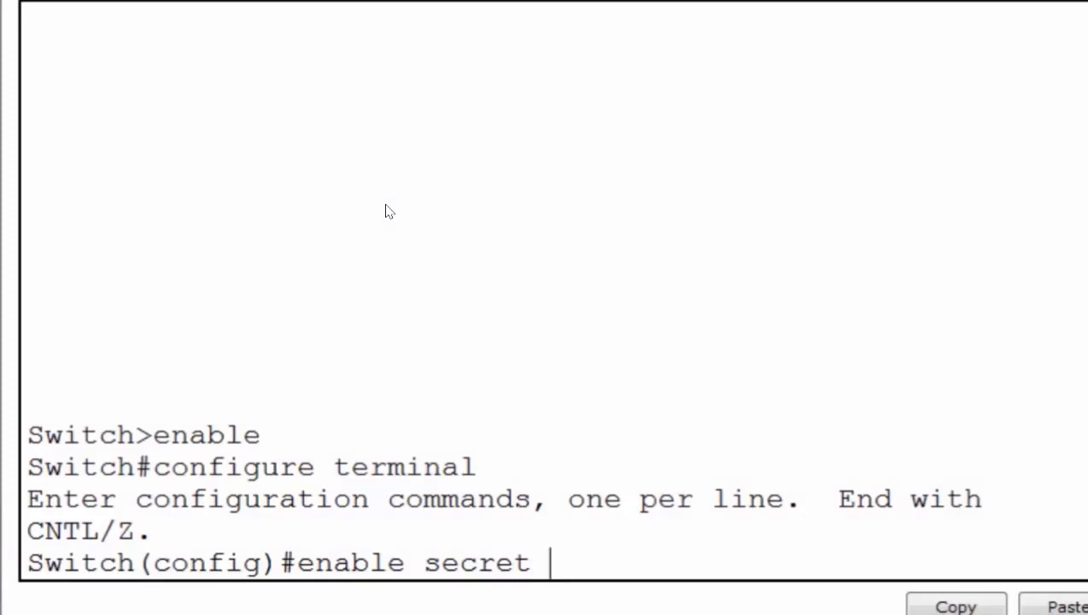
key(Return)
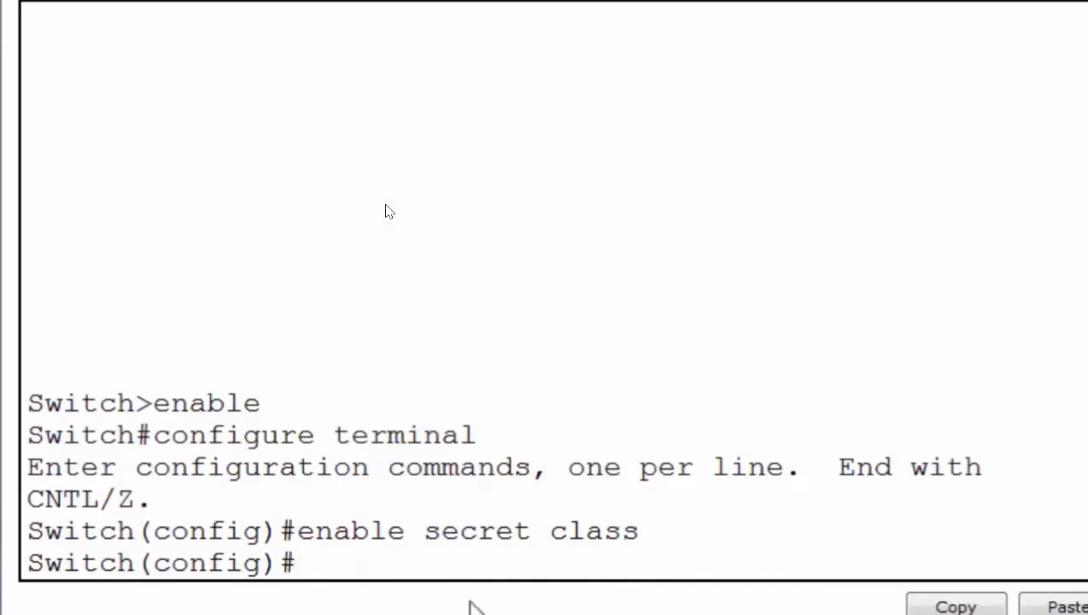
Discard the typed enable password command, leave configuration mode and exit the console session.
drag(424, 531, 531, 531)
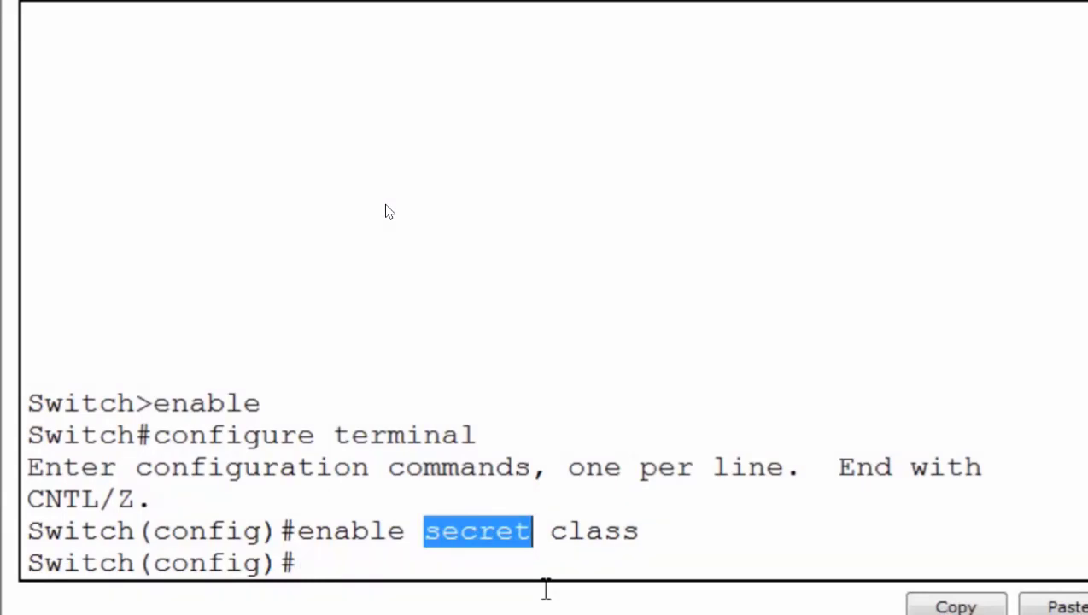
click(308, 562)
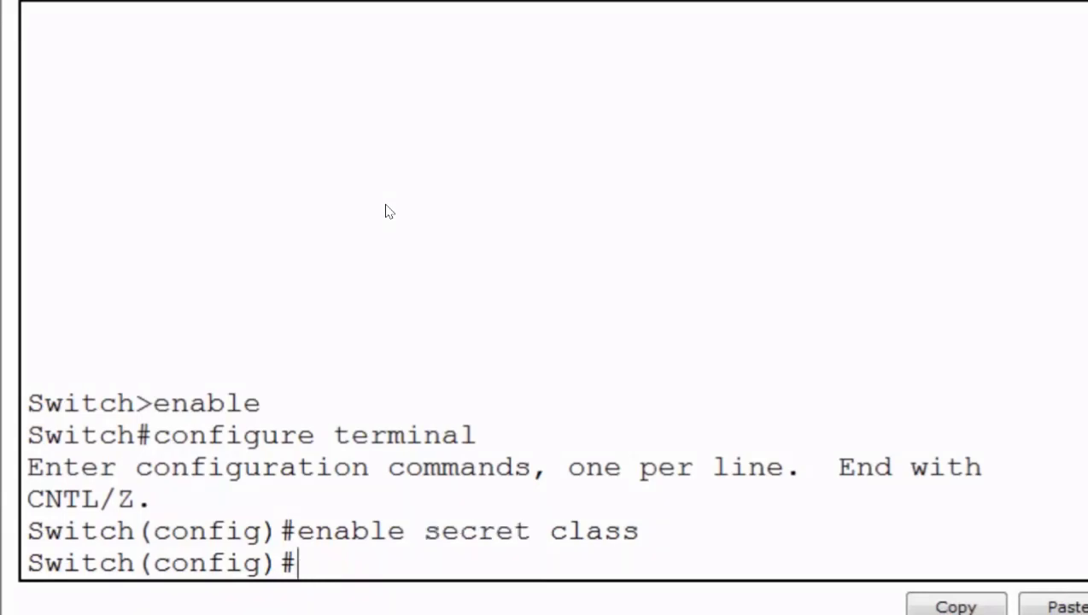
text(enable pas)
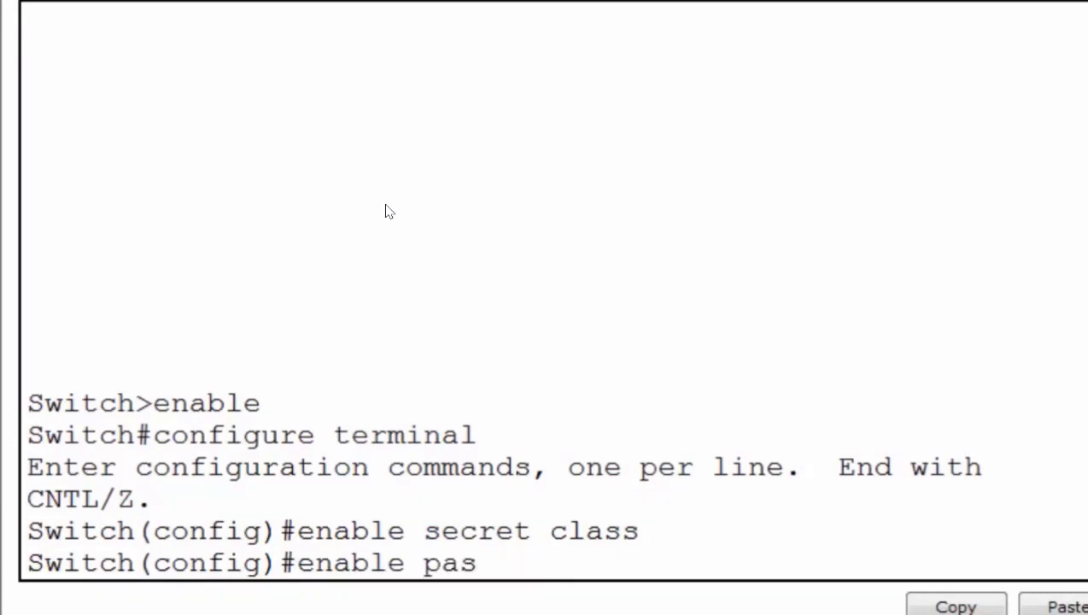
text(sword cla)
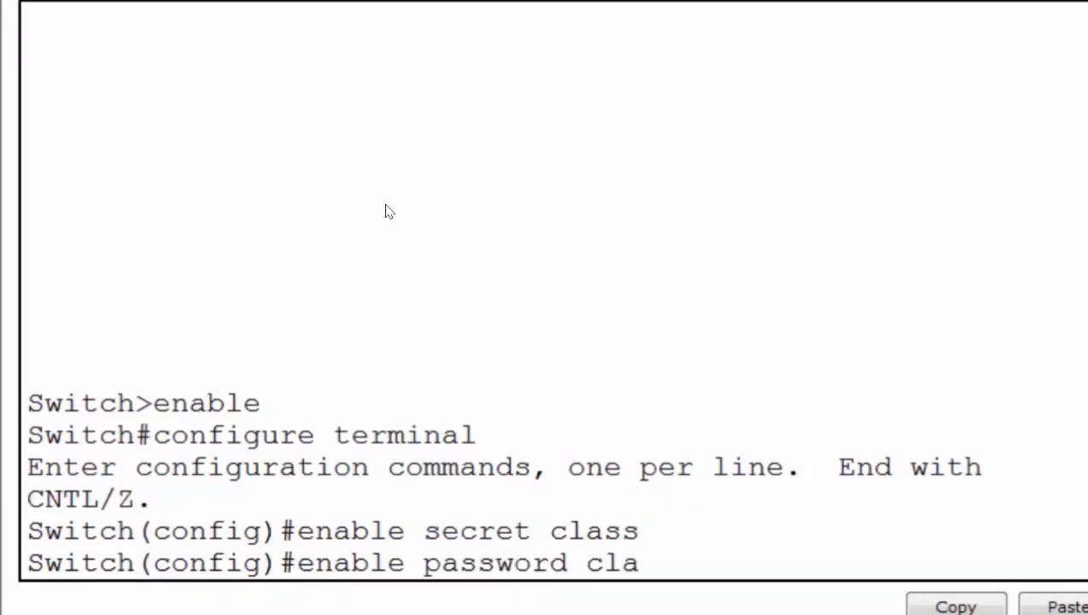
text(ss)
key(BackSpace)
key(BackSpace)
key(BackSpace)
key(BackSpace)
key(BackSpace)
key(BackSpace)
key(BackSpace)
key(BackSpace)
key(BackSpace)
key(BackSpace)
key(BackSpace)
key(BackSpace)
key(BackSpace)
key(BackSpace)
key(BackSpace)
key(BackSpace)
key(BackSpace)
key(BackSpace)
key(BackSpace)
key(BackSpace)
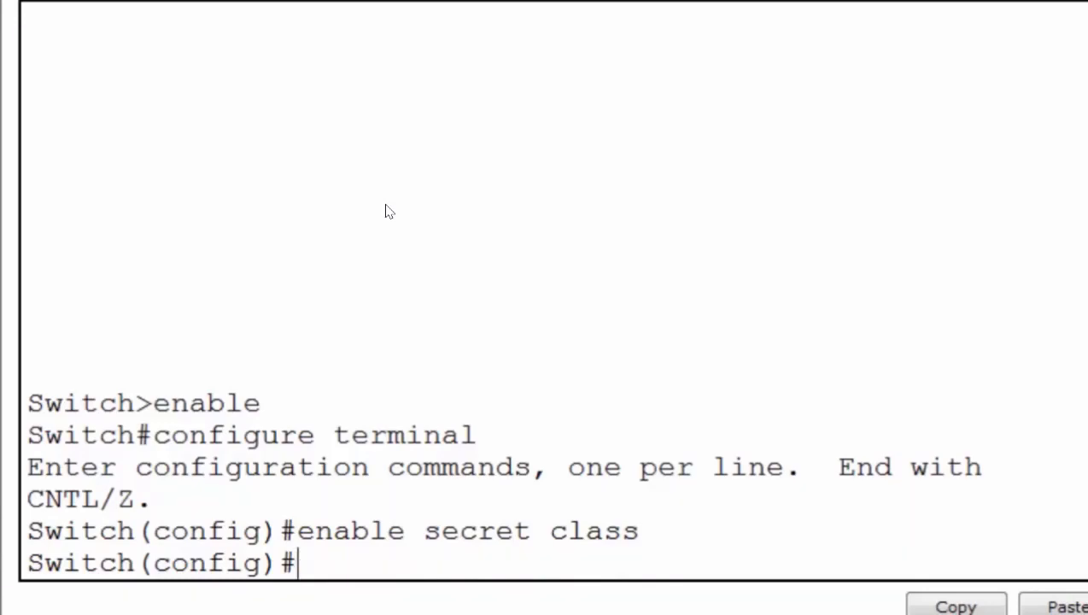
key(ctrl+z)
key(Return)
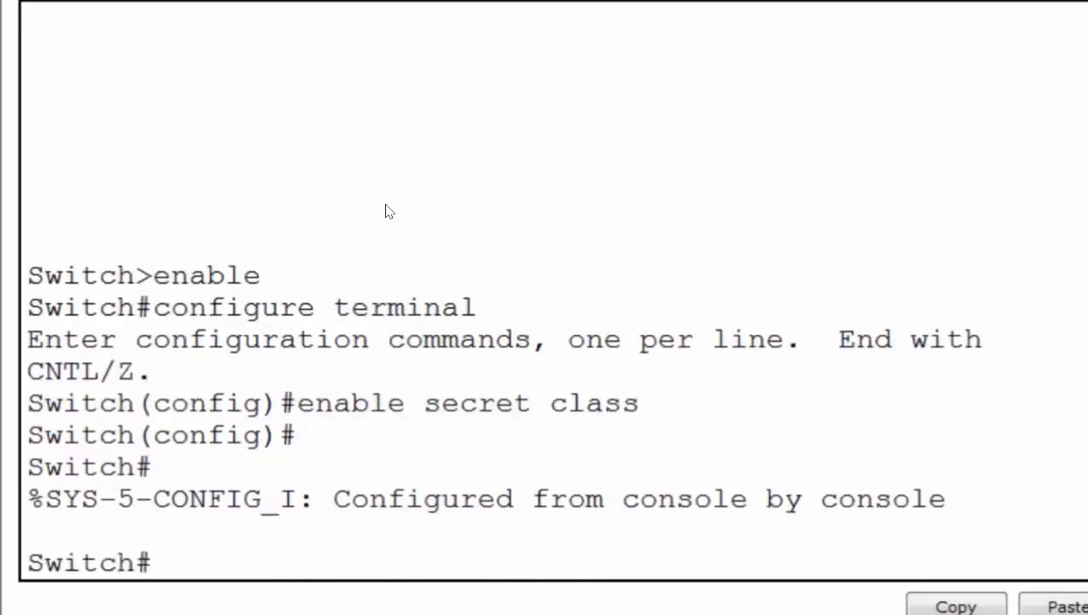
text(exit)
key(Return)
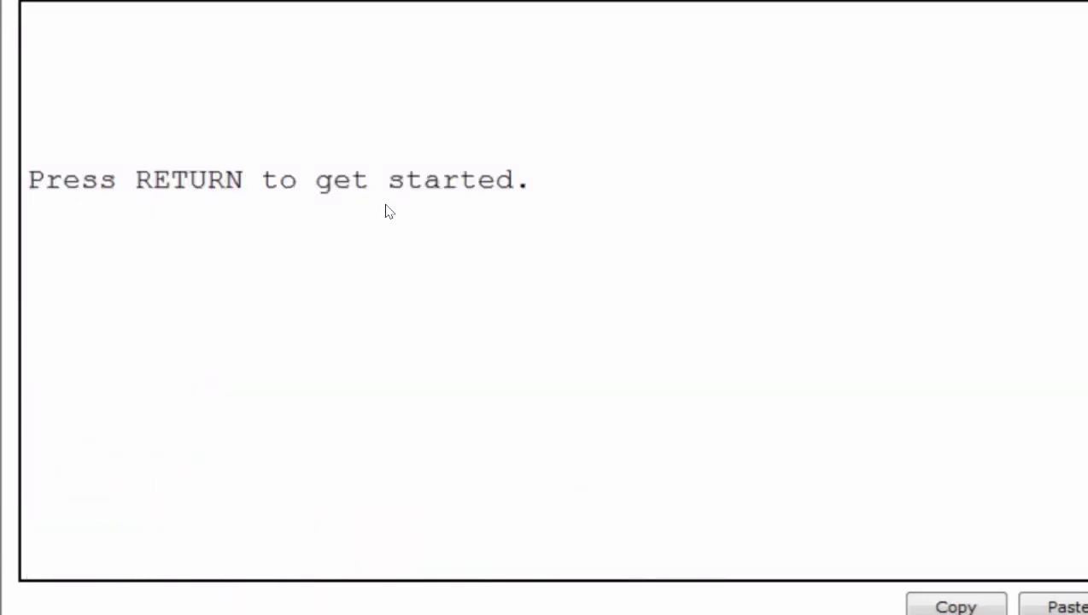
Log back into privileged mode and run show running-config on the switch.
key(Return)
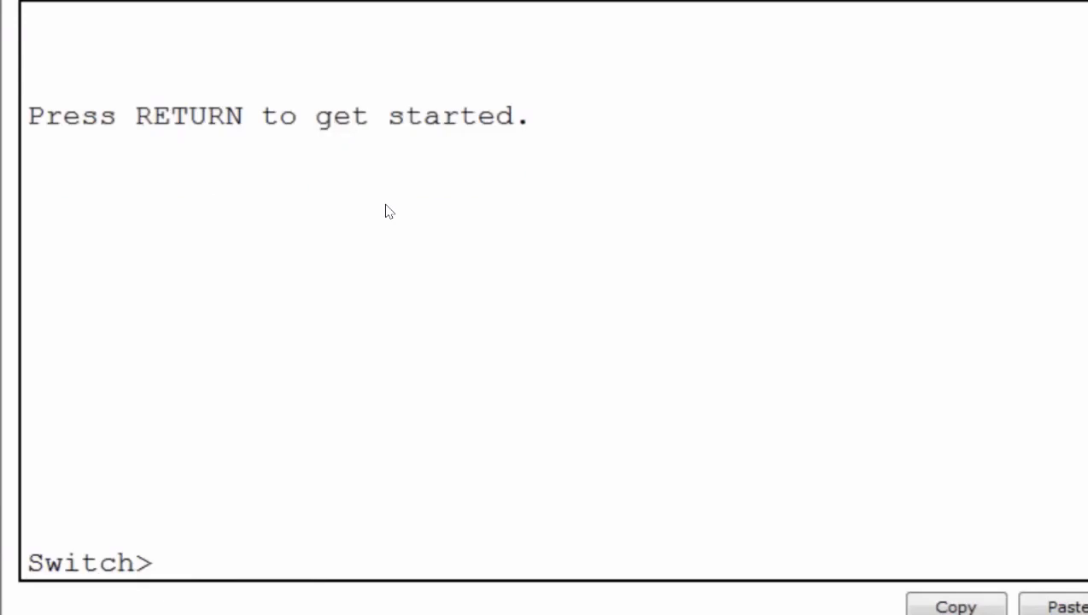
text(enable)
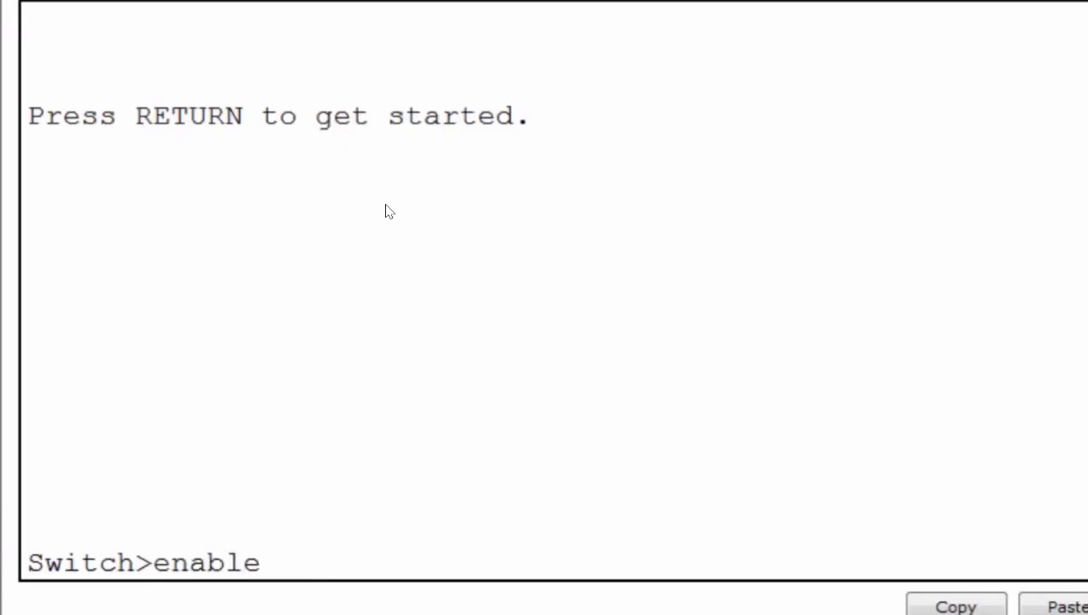
key(Return)
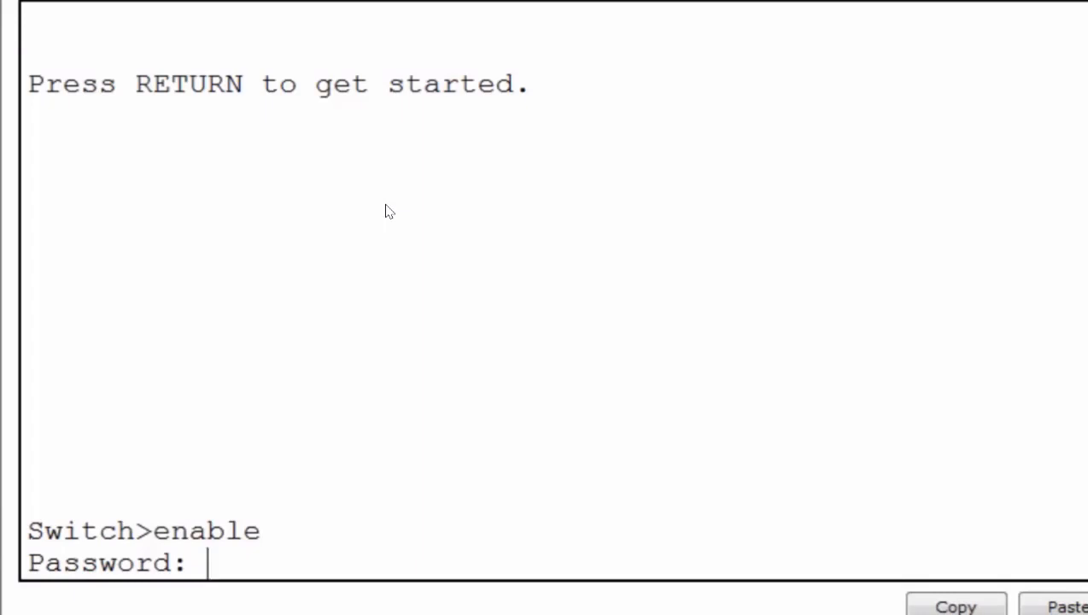
key(Return)
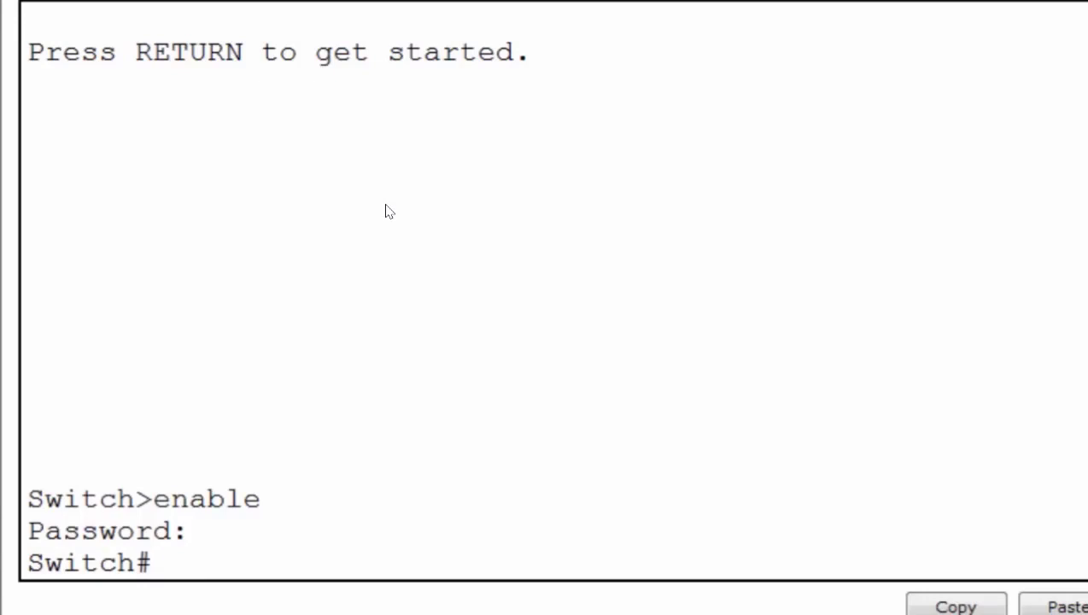
text(show runni)
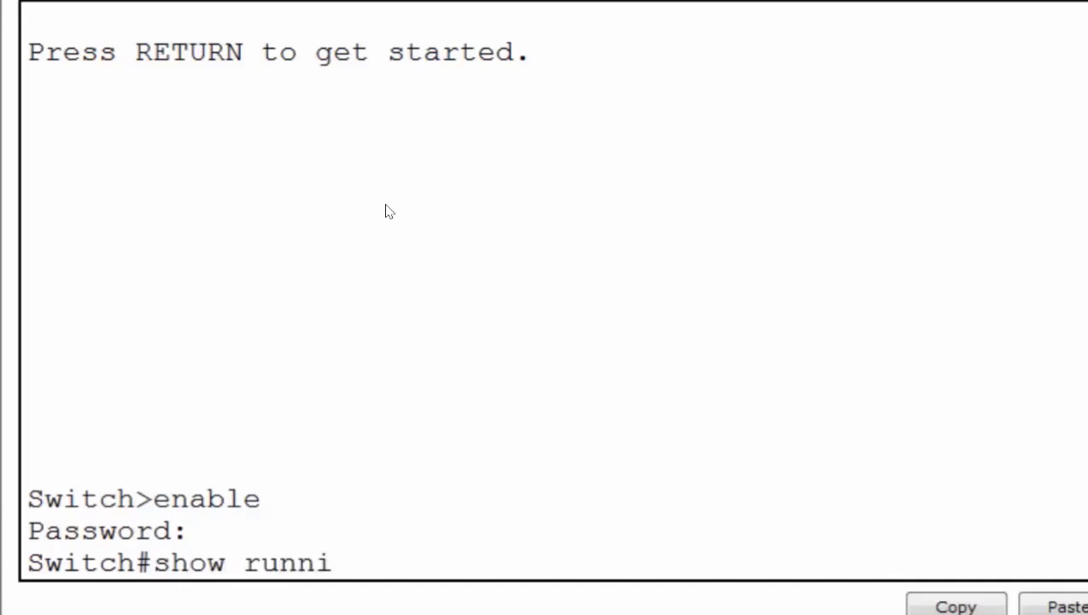
text(ng-config)
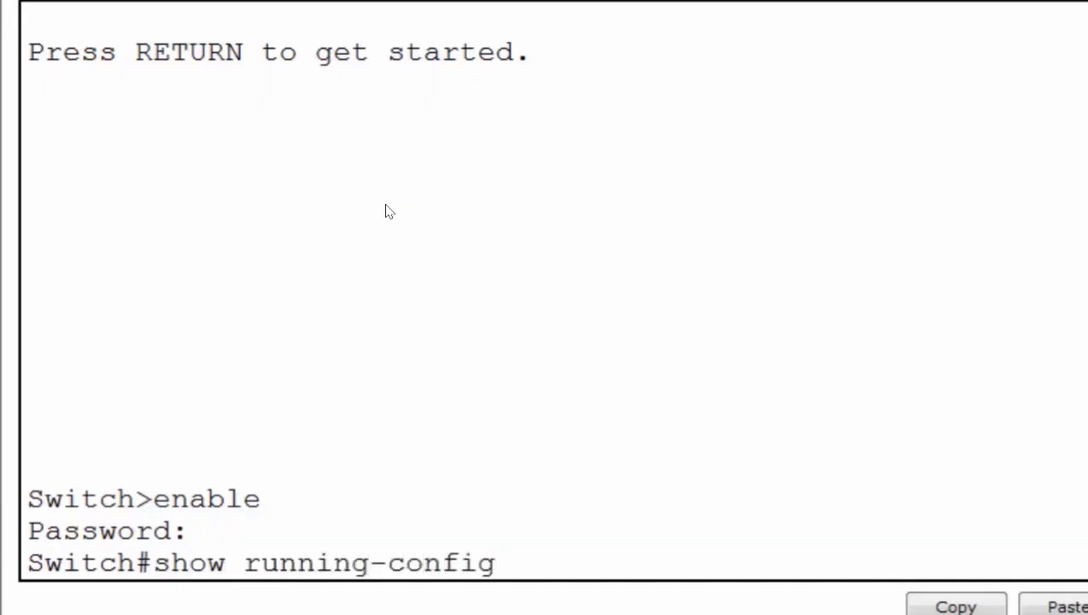
key(Return)
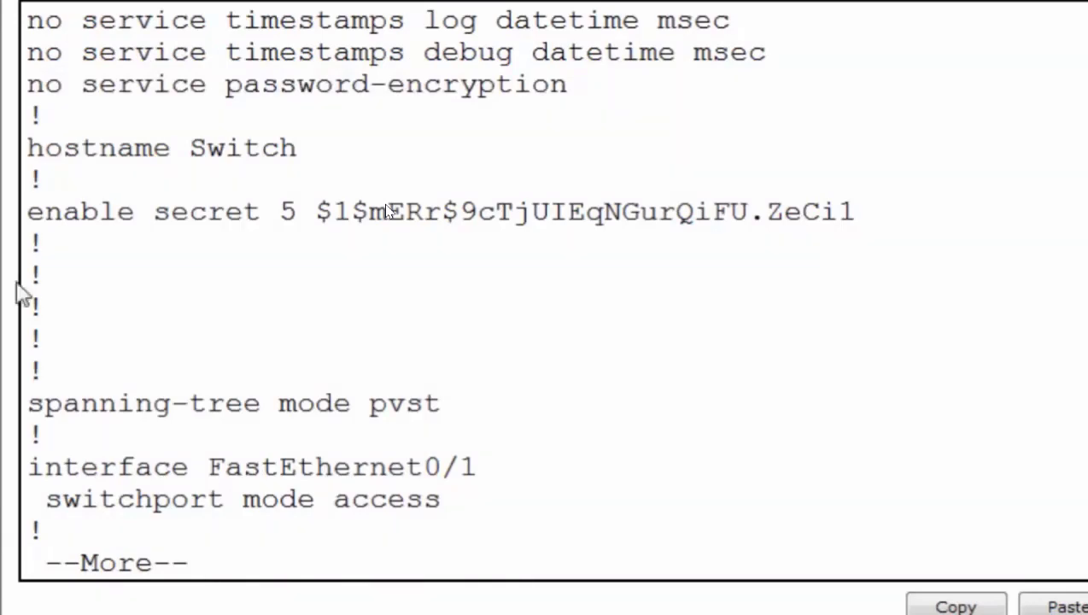
Highlight the type 5 encrypted enable secret hash in the running configuration.
drag(27, 213, 262, 210)
click(309, 362)
double_click(288, 214)
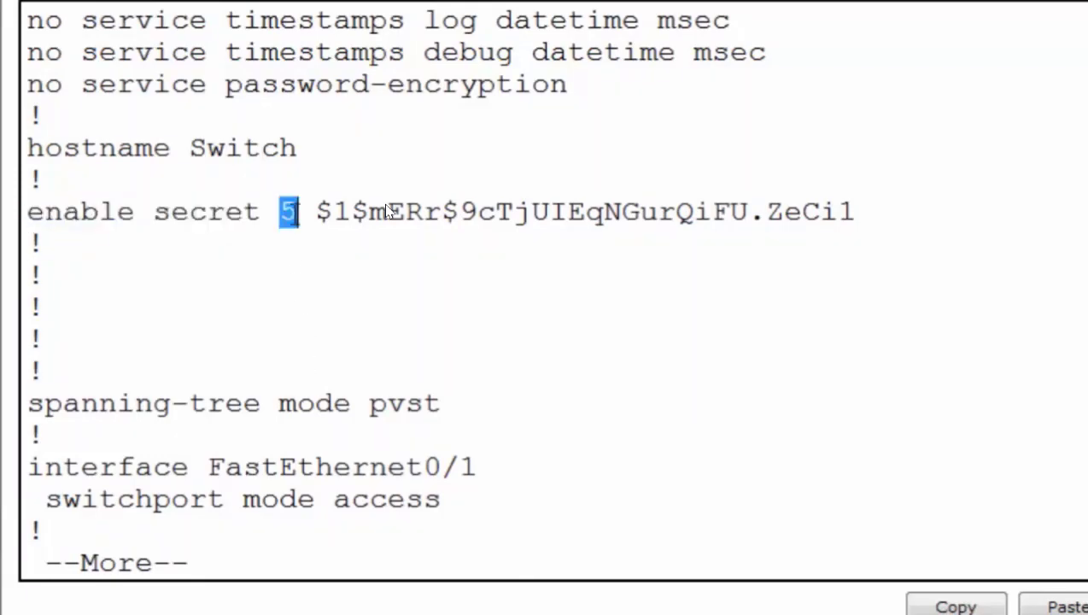
click(308, 280)
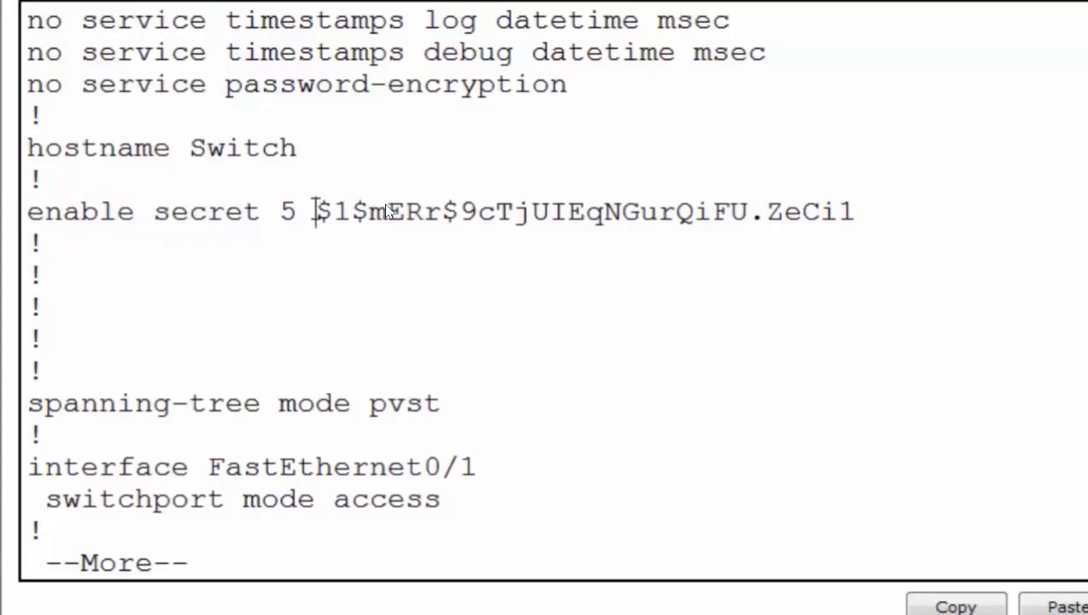
drag(312, 212, 856, 212)
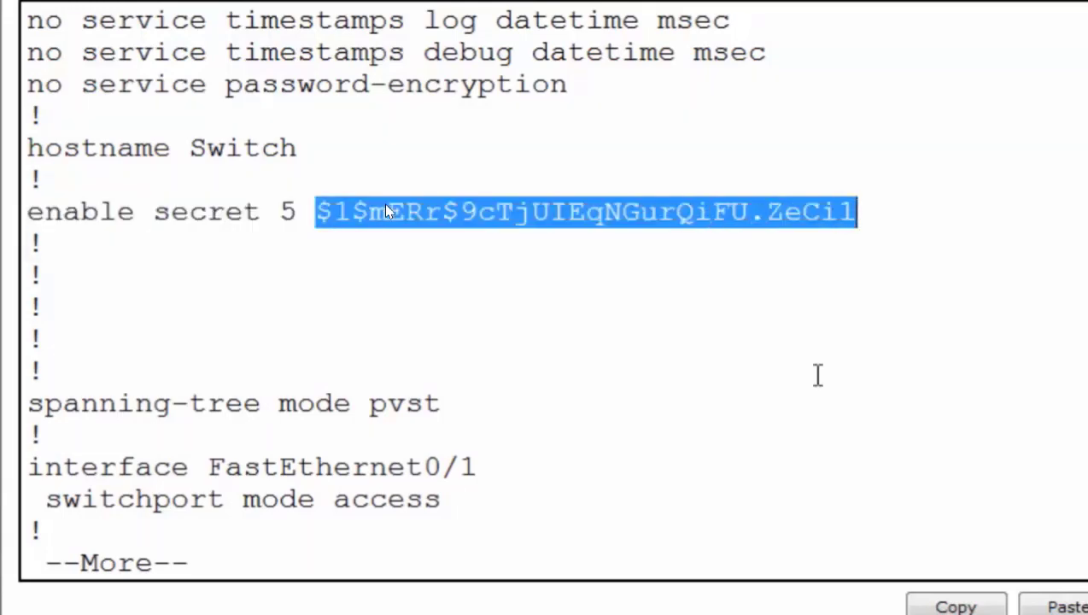
click(433, 339)
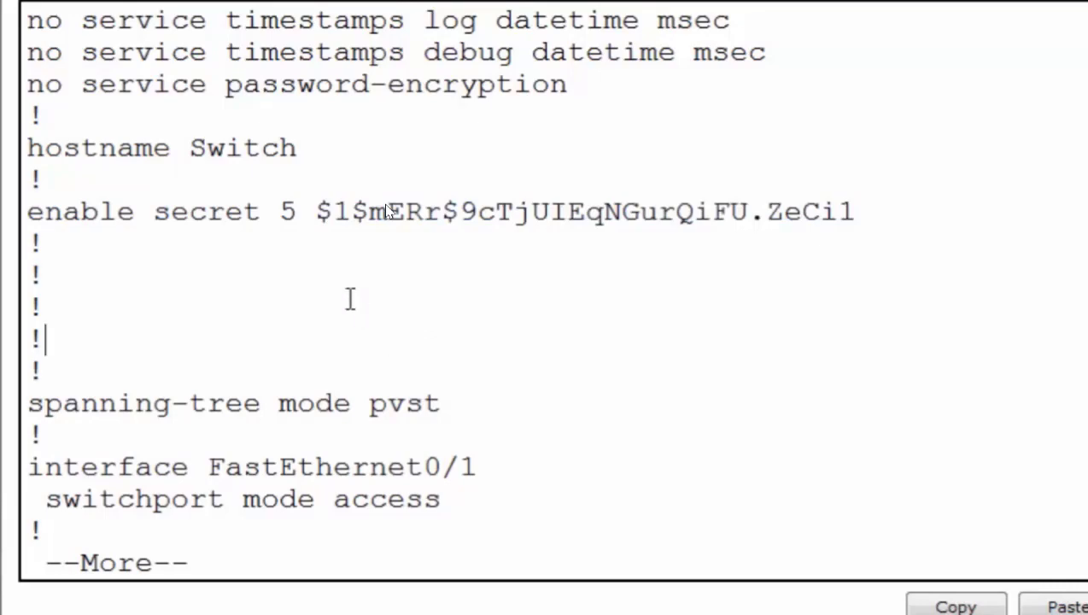
drag(315, 211, 887, 212)
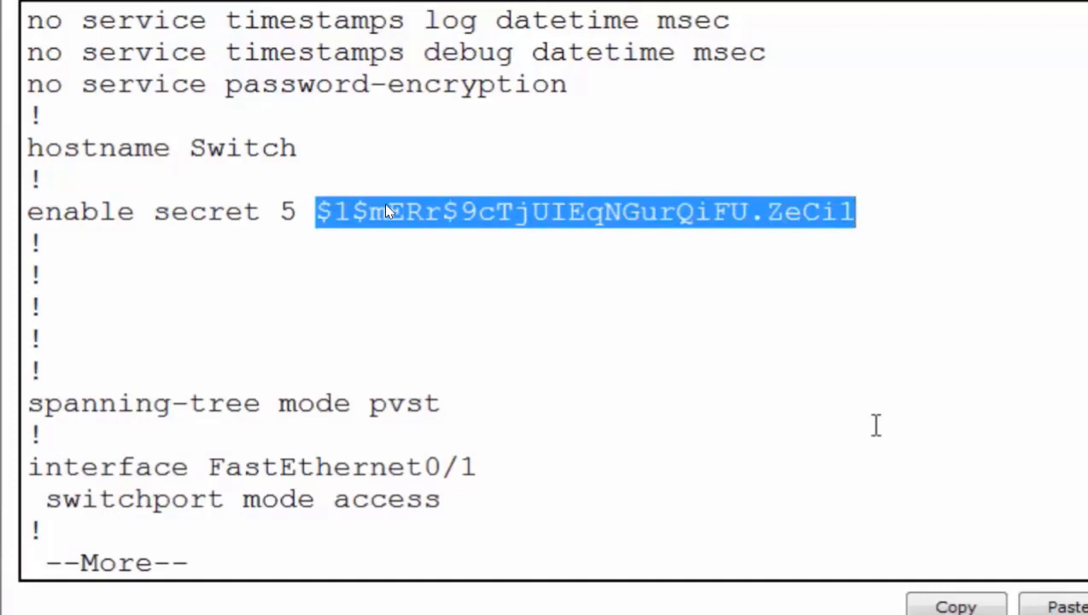
click(432, 299)
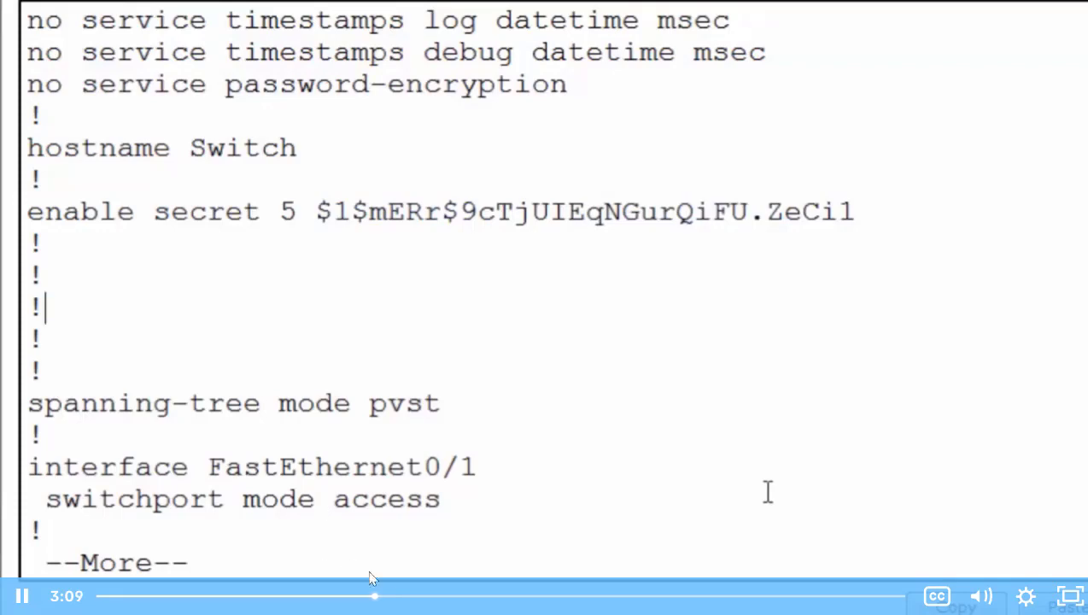
Skip the demo video from 3:33 through 4:49 and 6:14 to the banner configuration at 7:19.
click(410, 596)
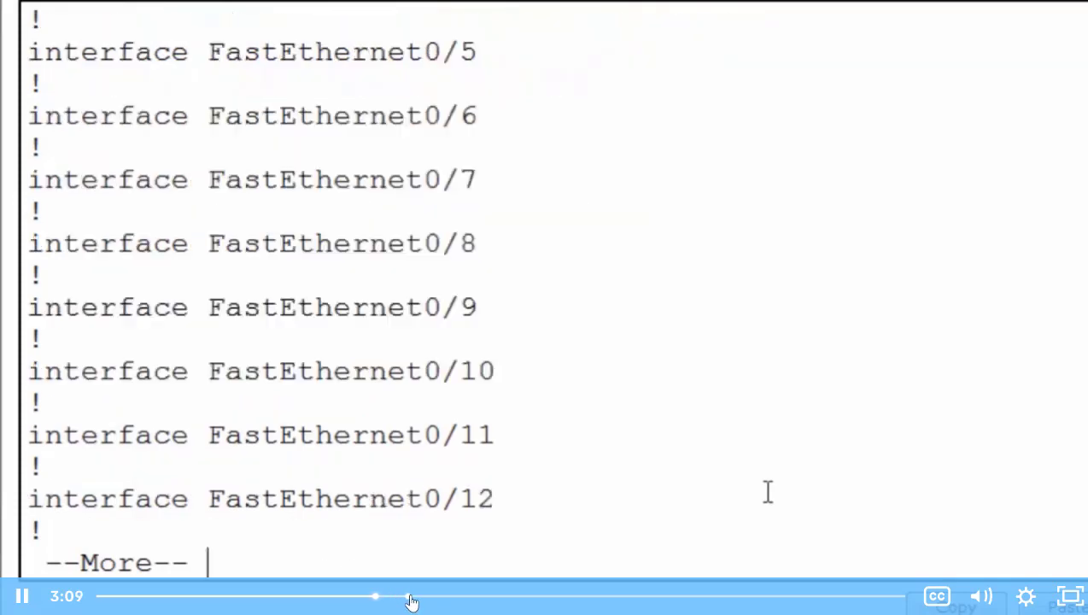
click(467, 597)
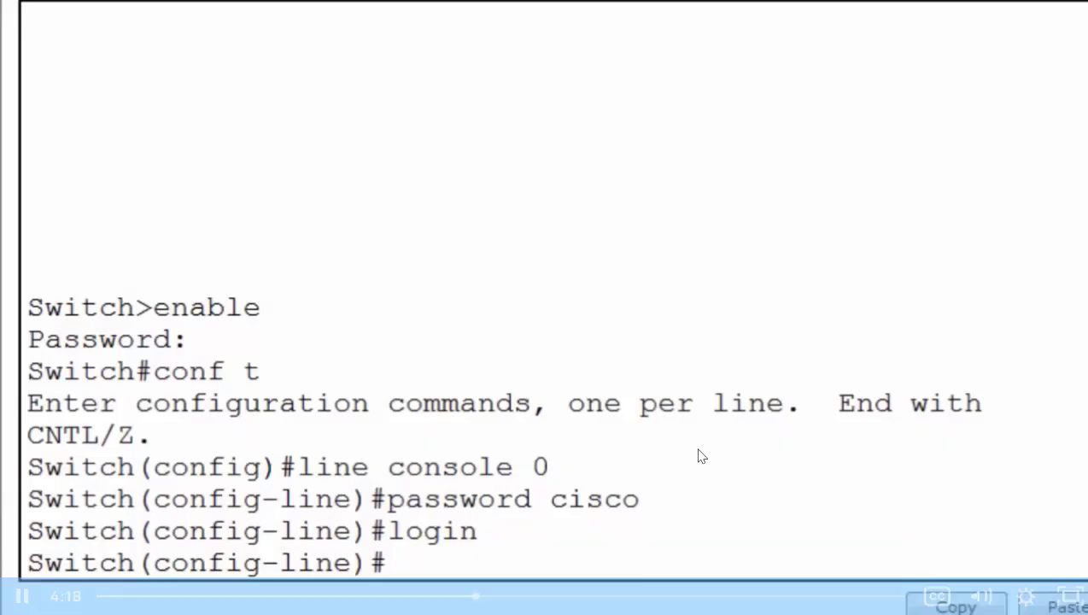
click(522, 597)
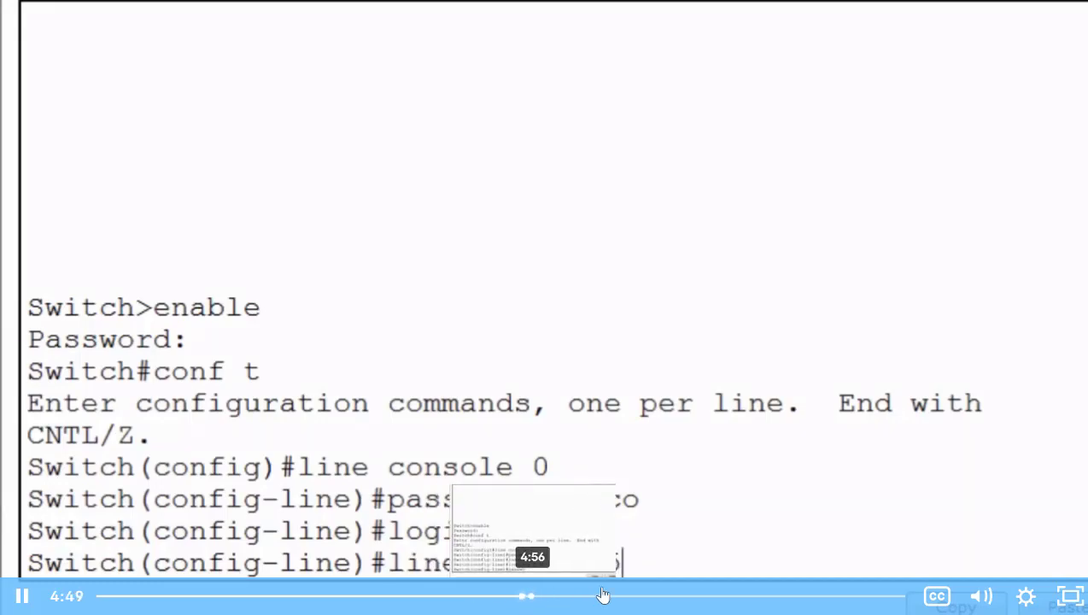
click(646, 597)
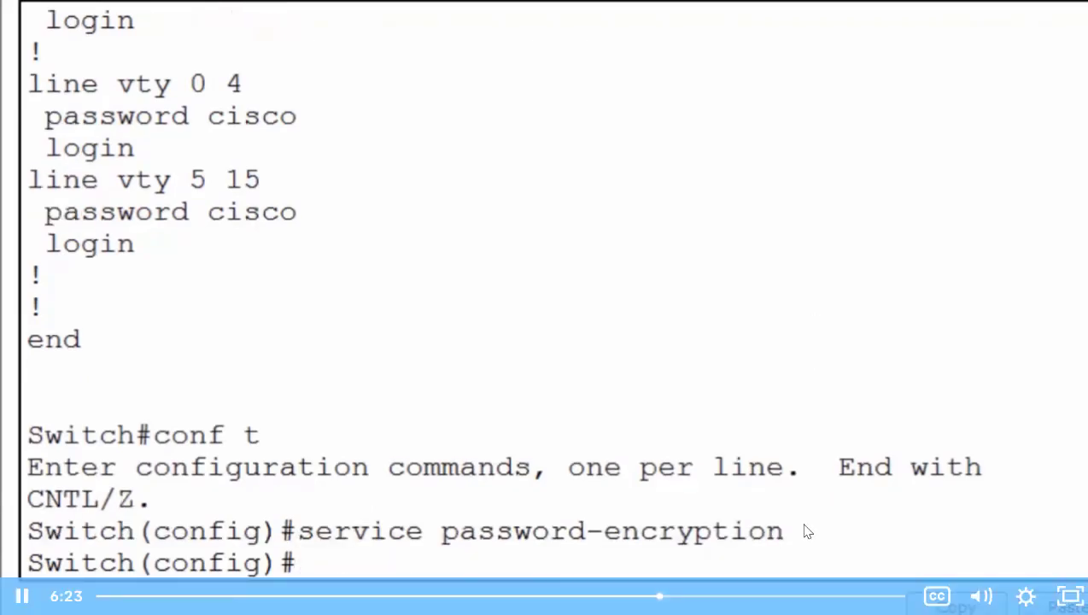
click(708, 598)
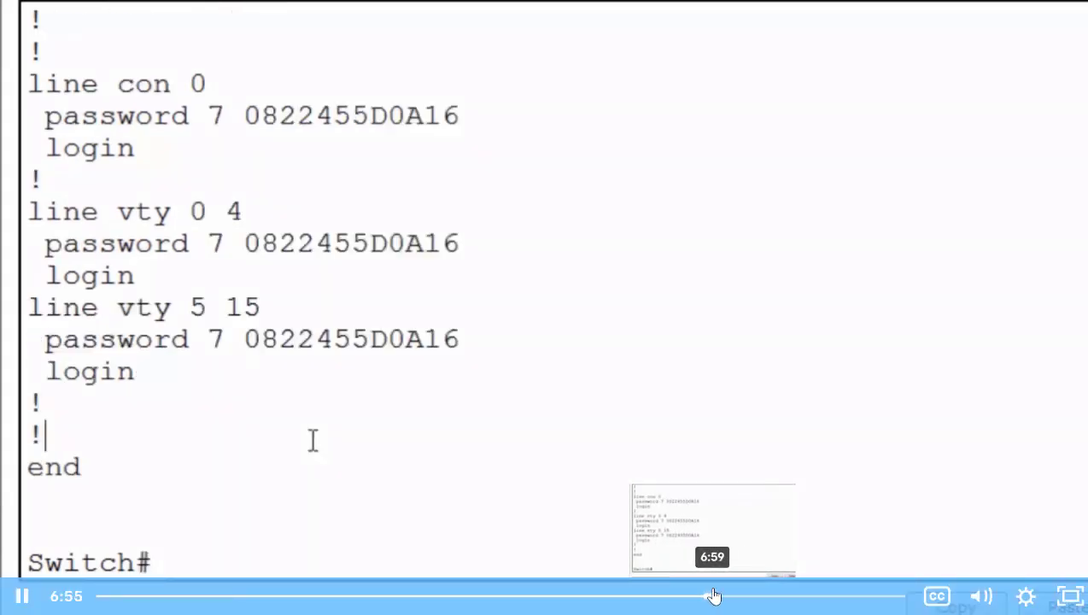
click(741, 595)
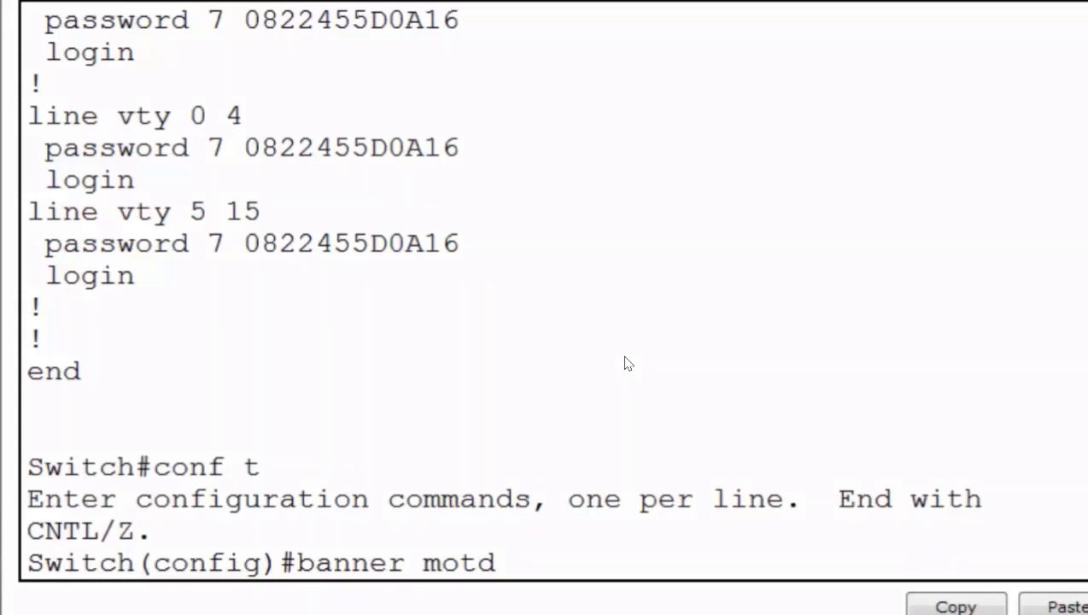
Type the MOTD banner 'No unauthorized access allowed violators will be prosecuted to the full extent of the law!'.
text(")
key(Left)
text(No unauth)
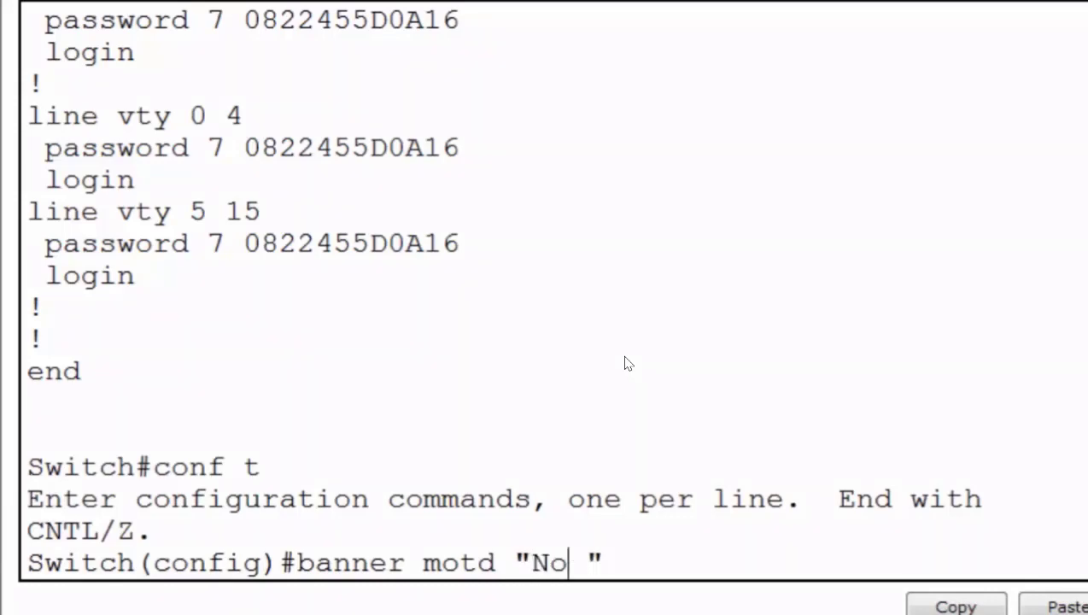
text(orized a)
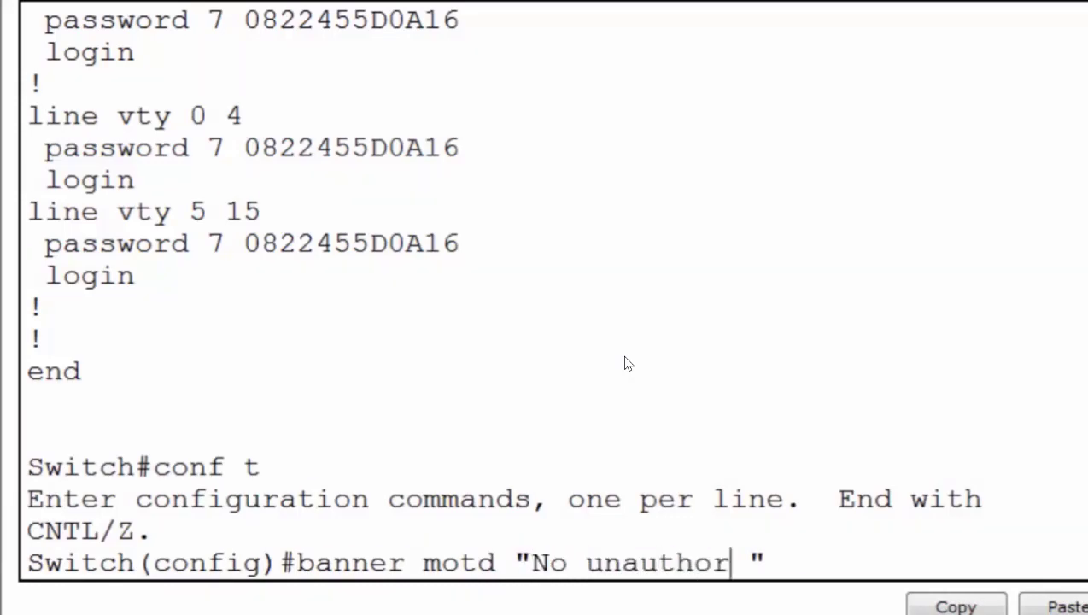
text(ccess a)
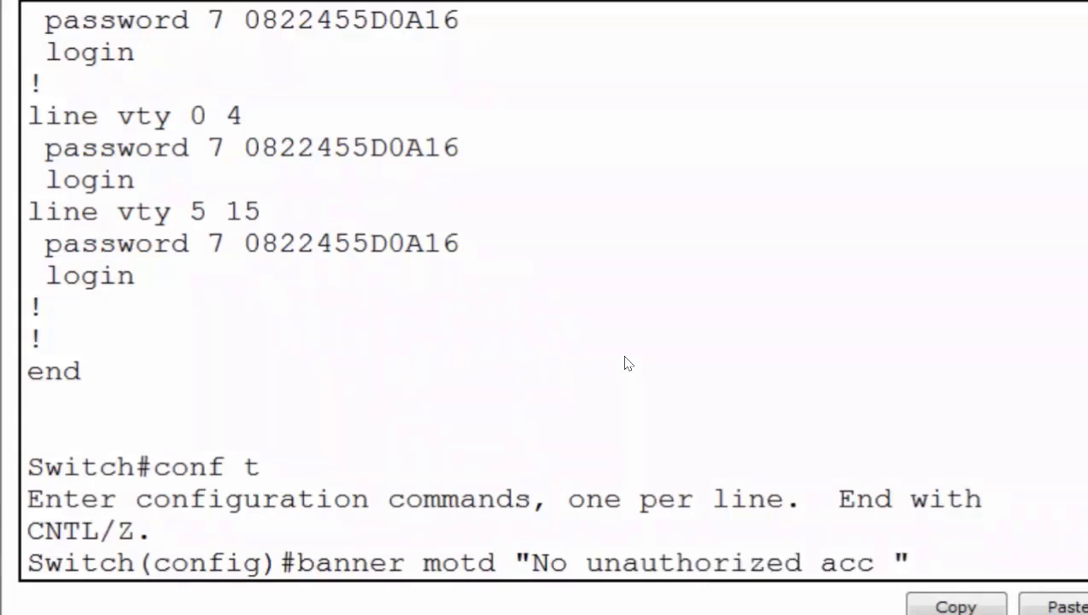
text(llowed)
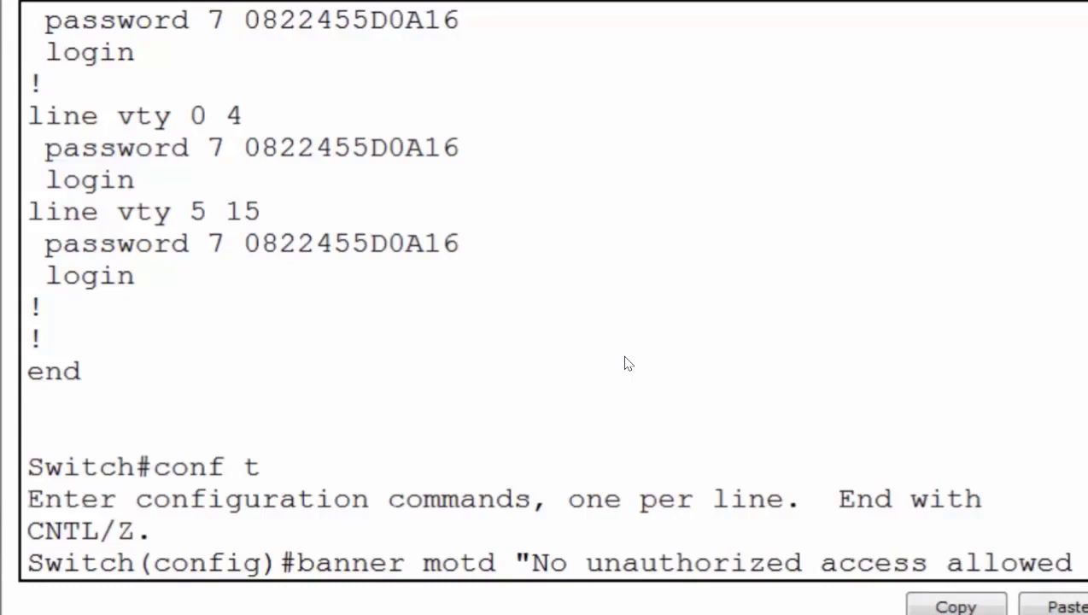
text( violato)
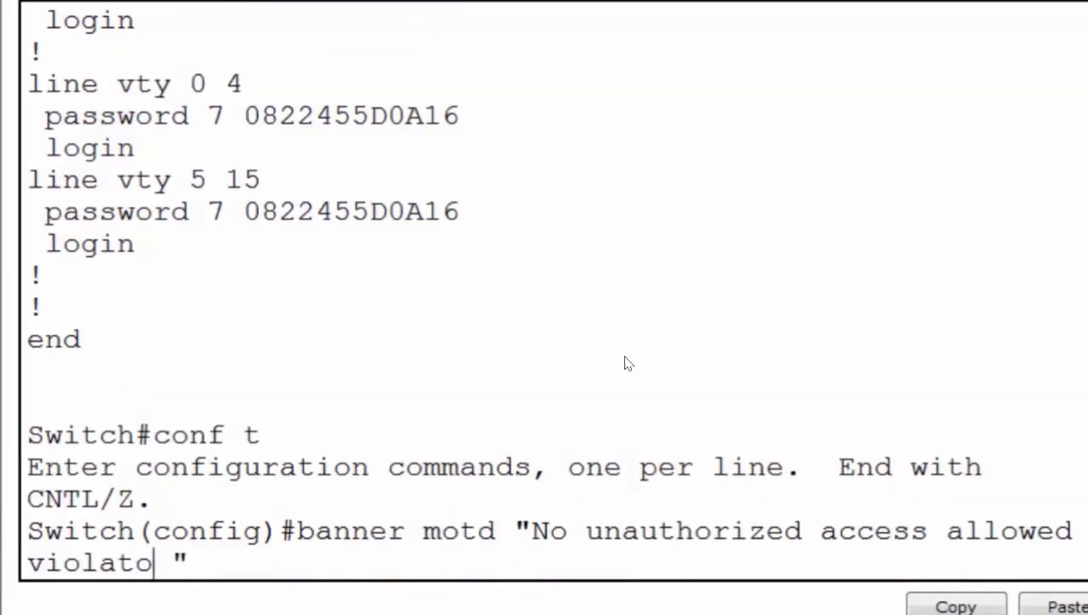
text(rs )
text(will be pr)
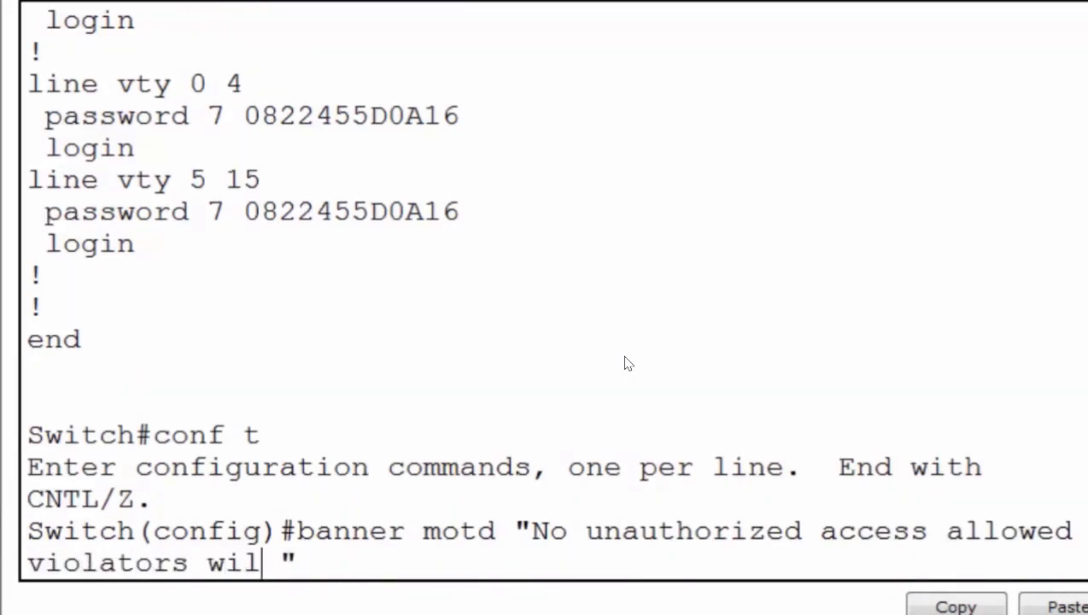
text(osecuted)
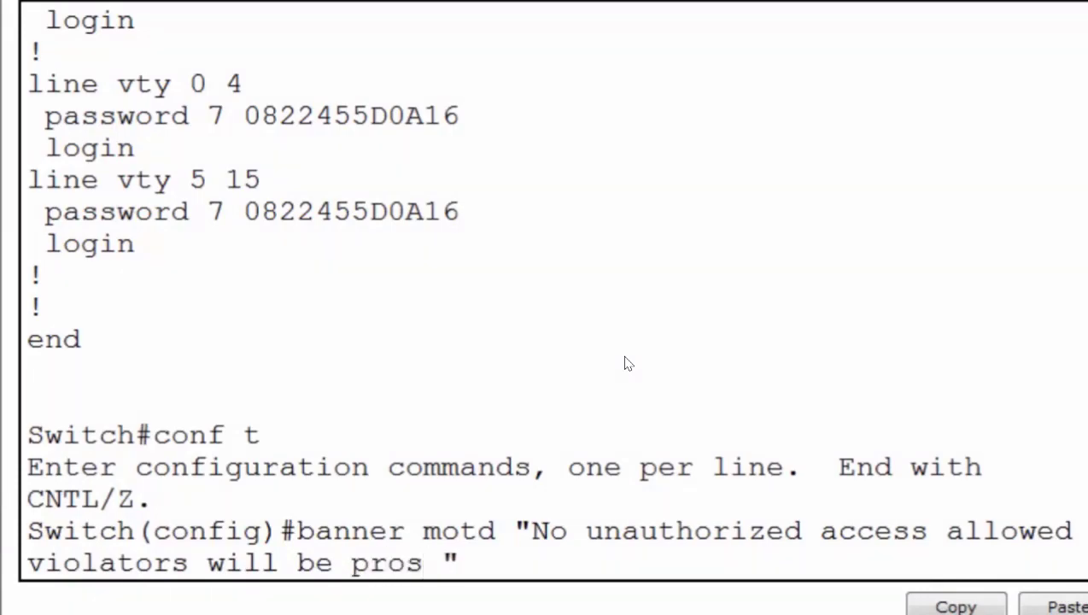
text( to the fu)
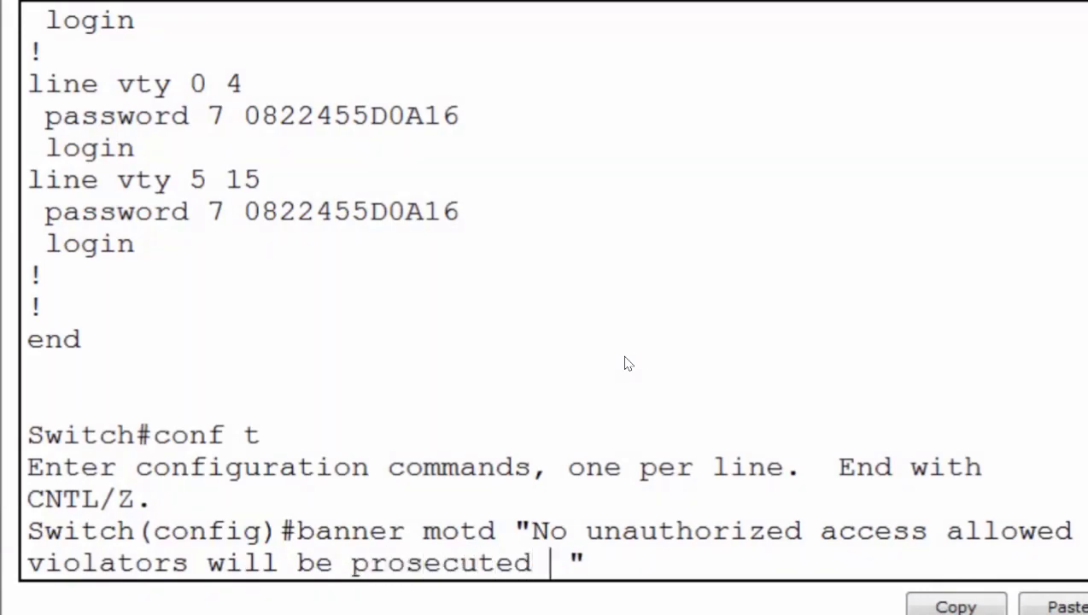
text(ll extent )
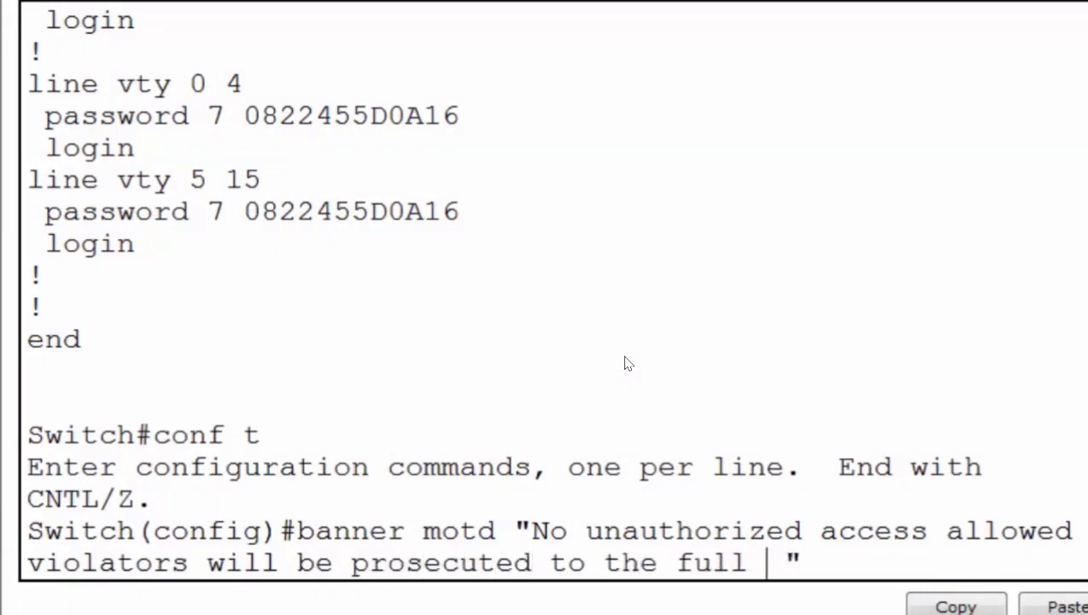
text(of the la)
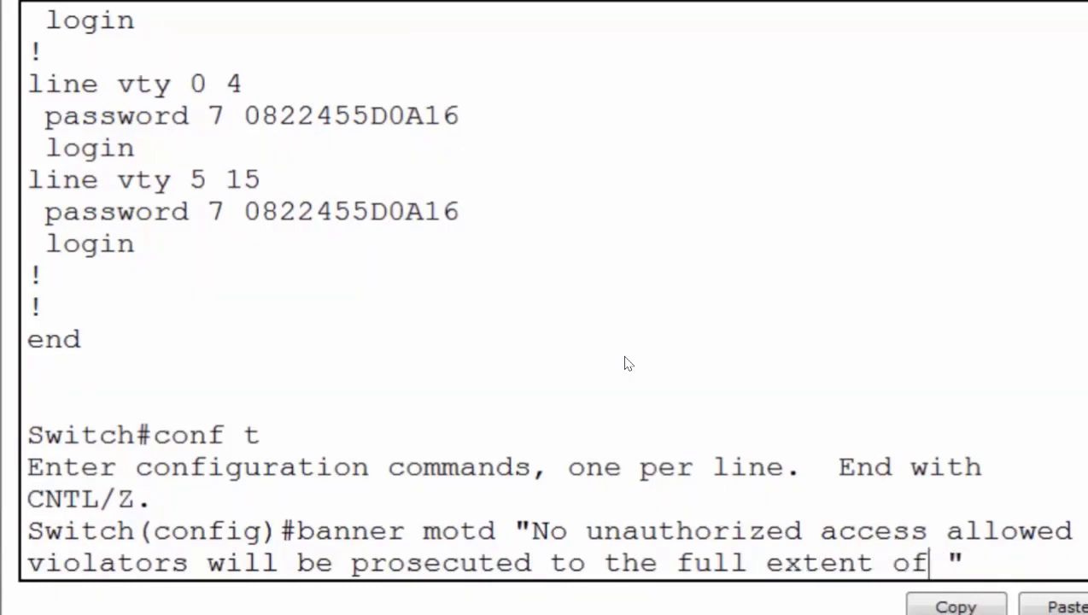
text(w! ")
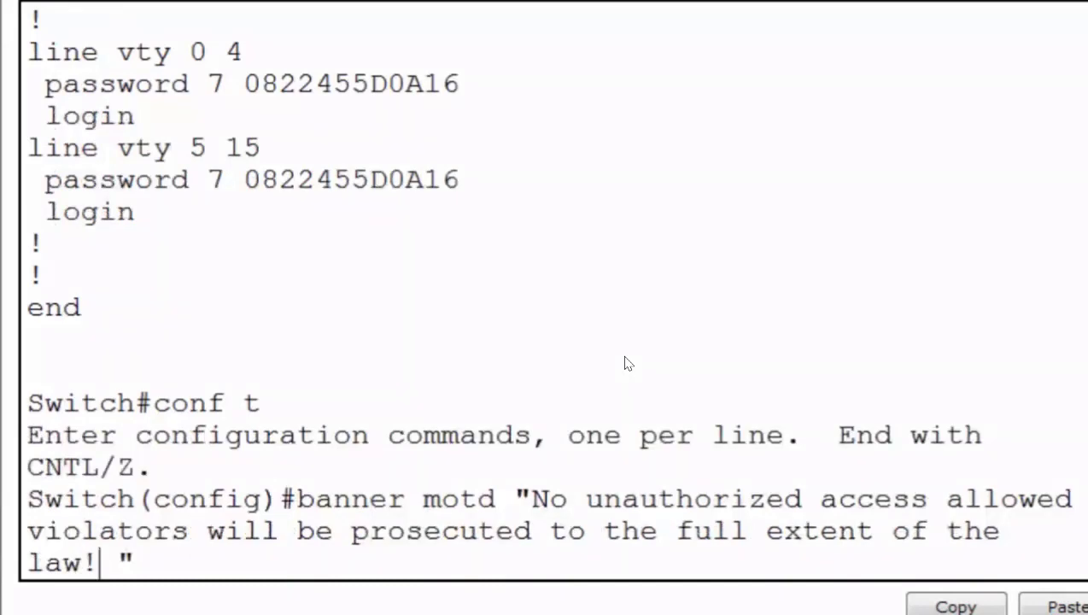
key(Right)
key(BackSpace)
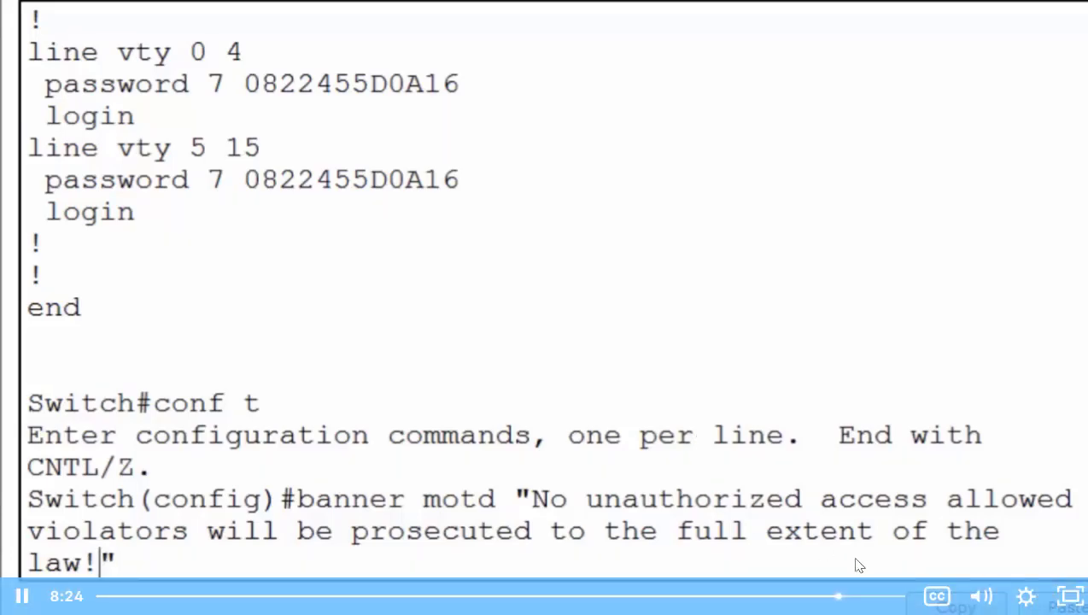
Jump the video to the banner login screen, settling at about 9:03.
click(878, 598)
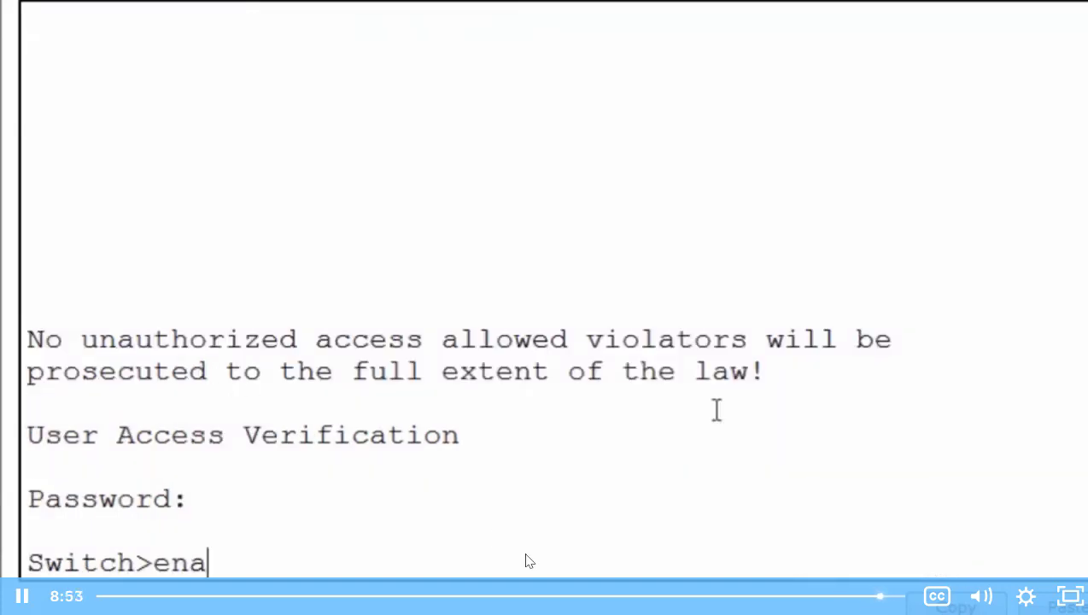
click(866, 610)
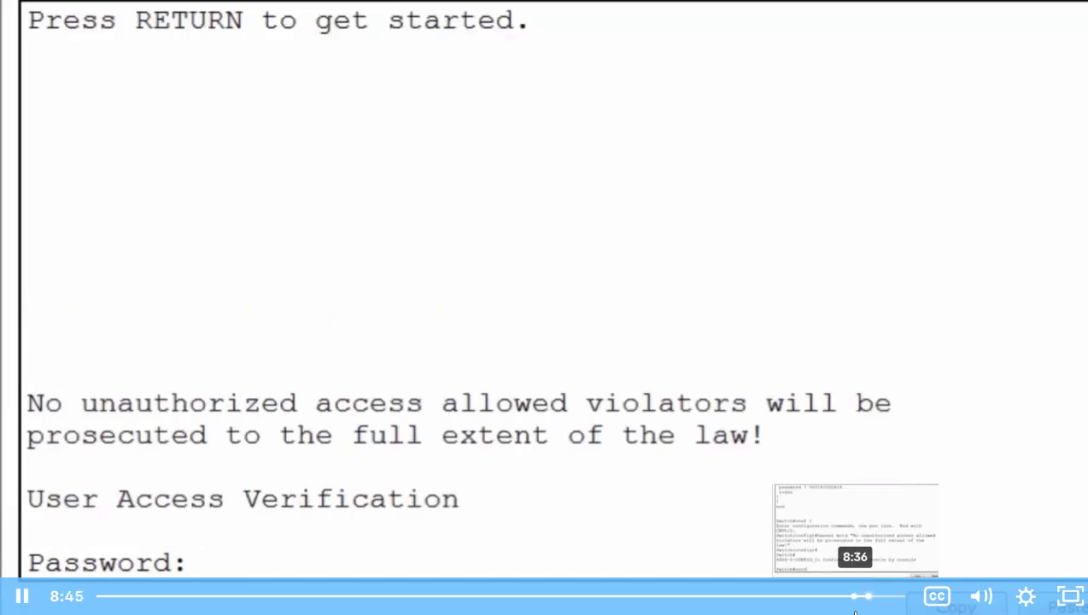
click(894, 610)
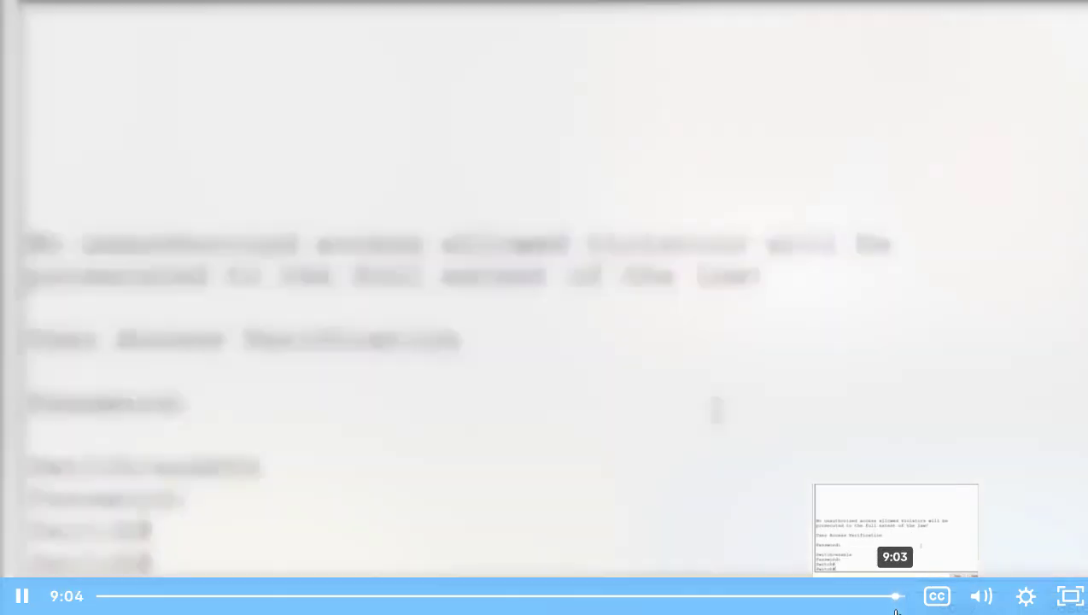
Exit full screen, go back from the banner page and relaunch Présentation des réseaux.
key(Escape)
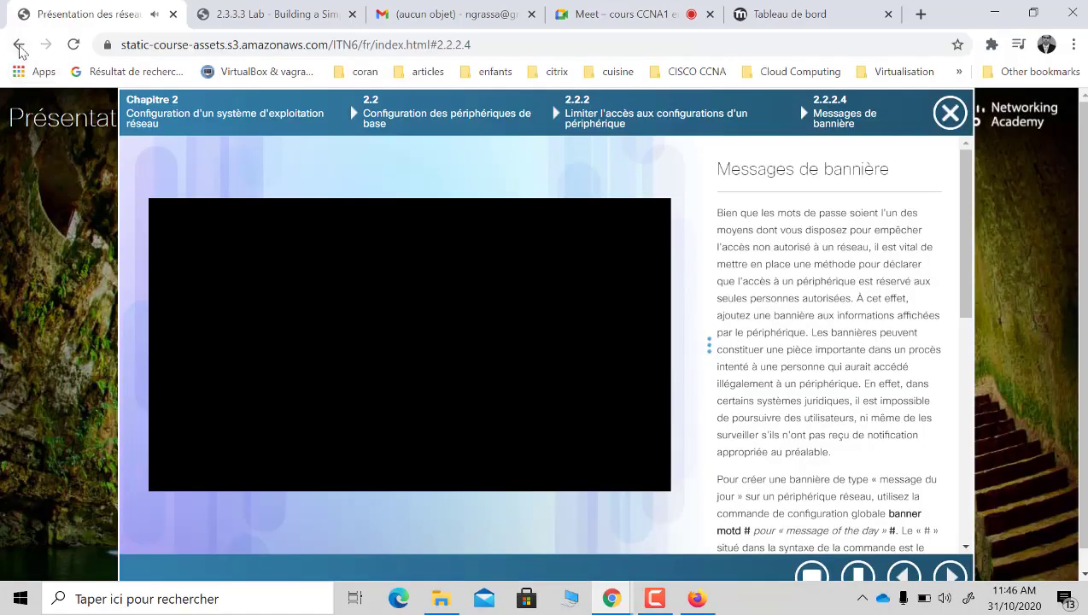
click(19, 46)
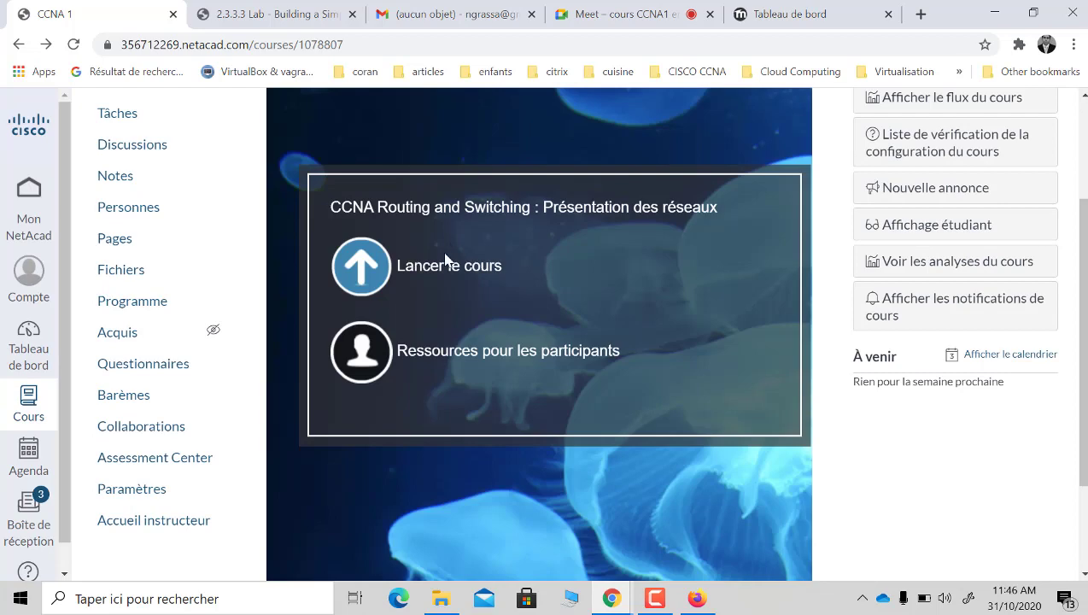
click(442, 266)
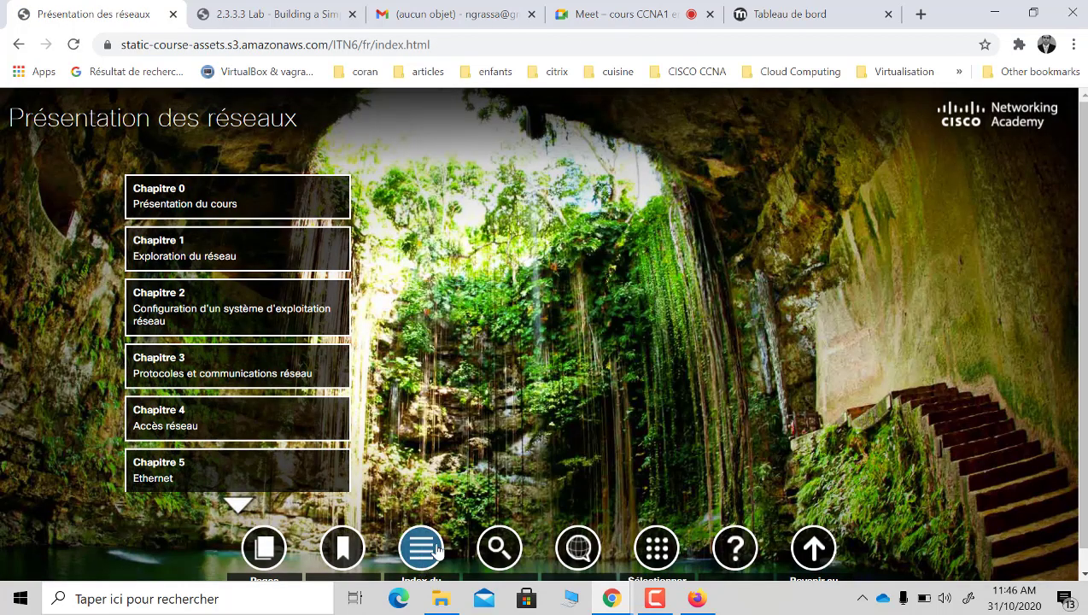
scroll(1080, 368, down, 1)
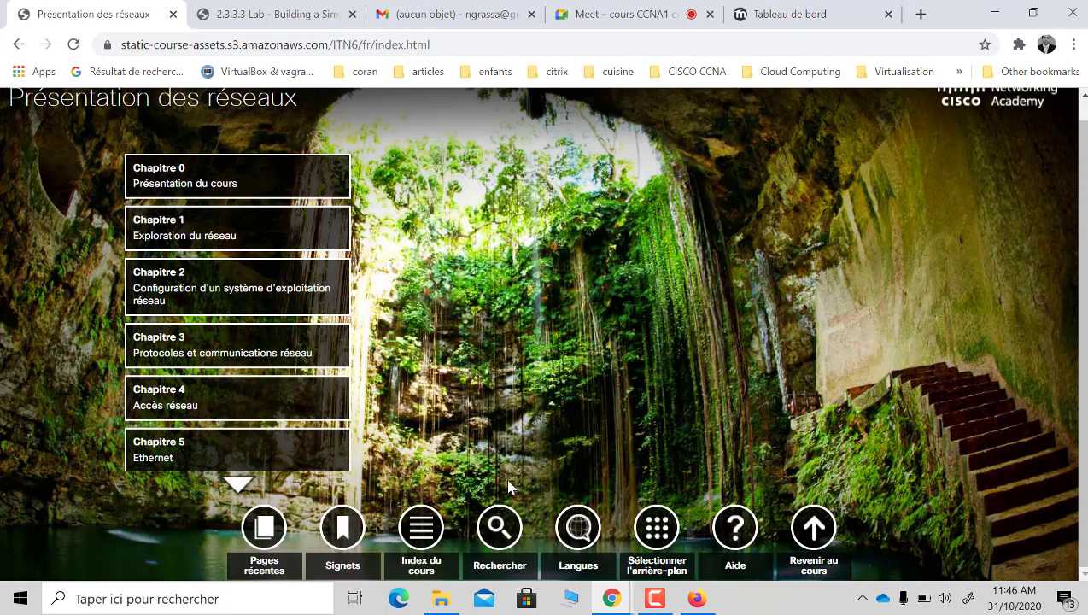
Open 7.1.4.5 Démonstration vidéo - Adressage IPv4 par classe from the Chapitre 7 video index.
click(415, 538)
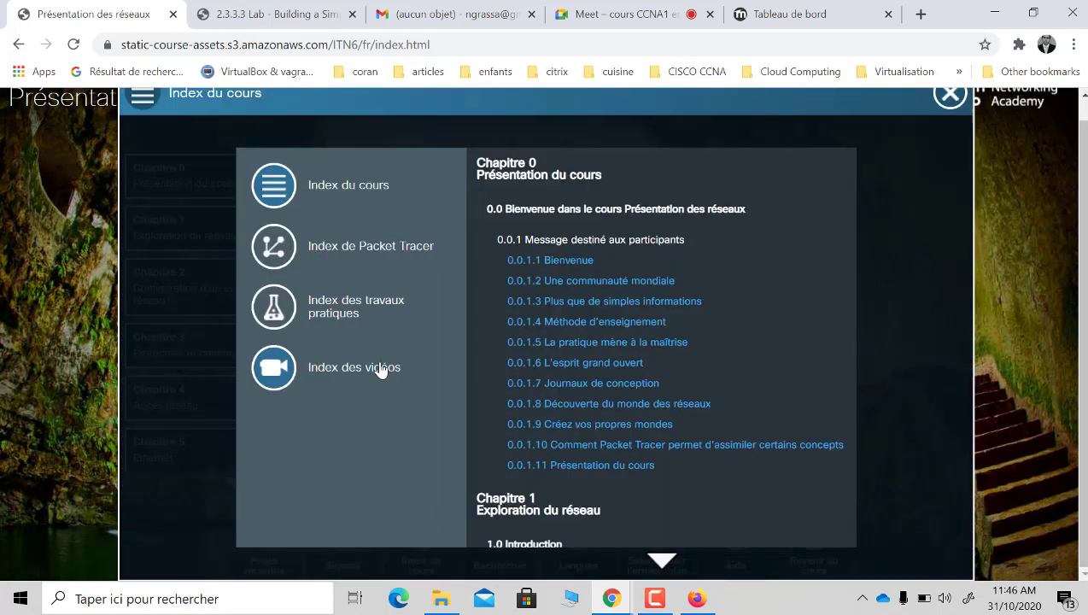
click(353, 376)
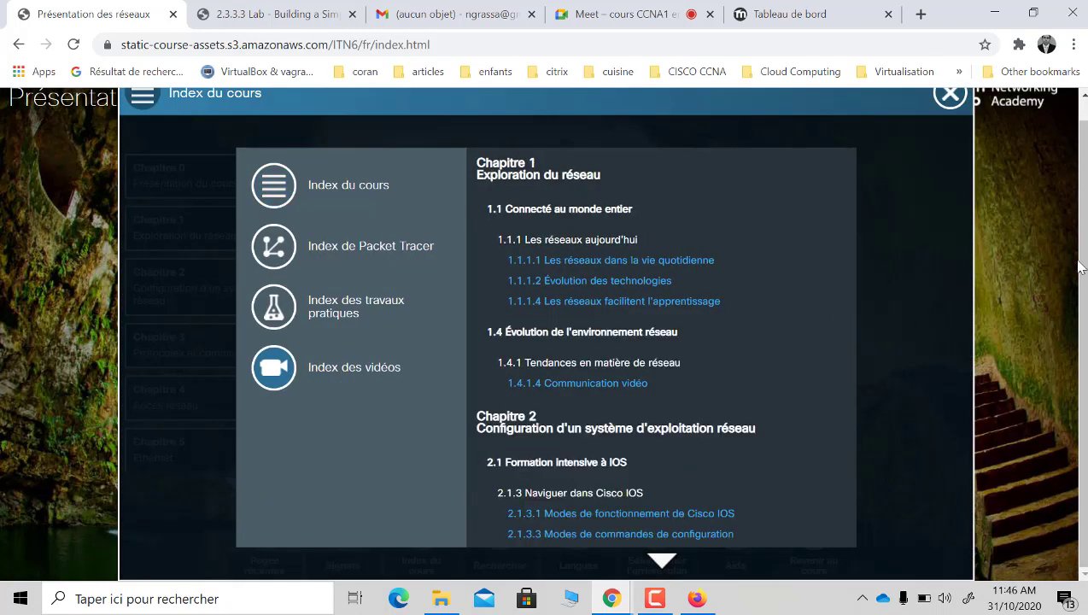
click(660, 560)
click(660, 559)
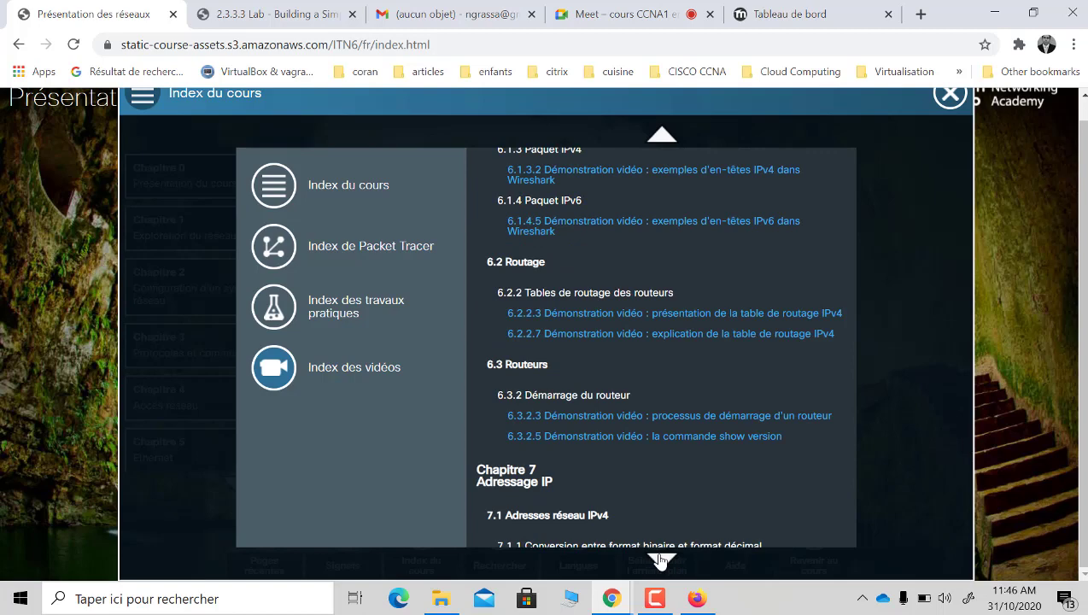
click(661, 559)
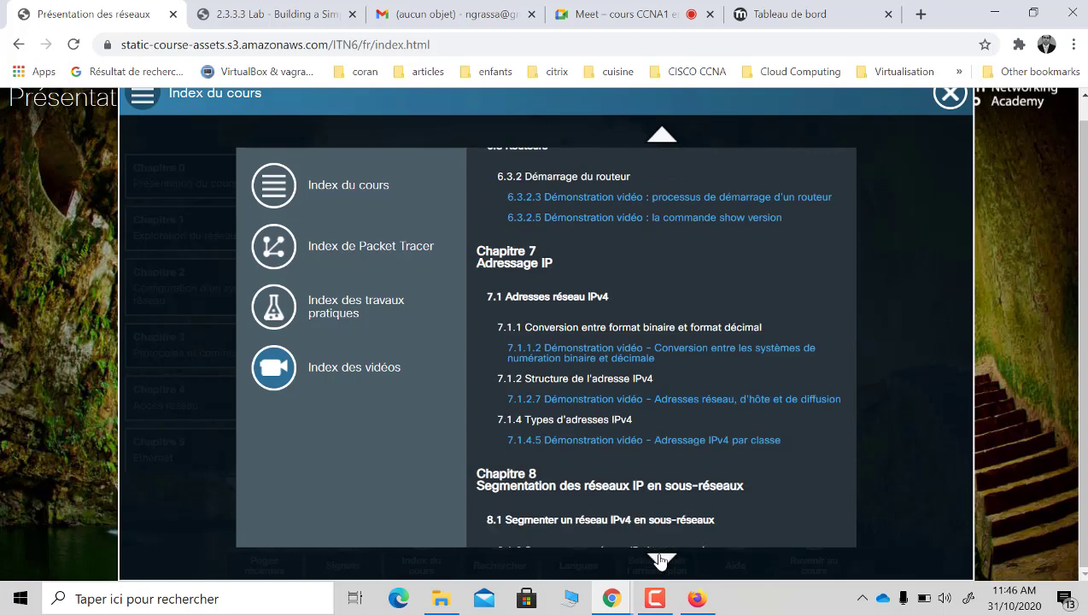
click(661, 559)
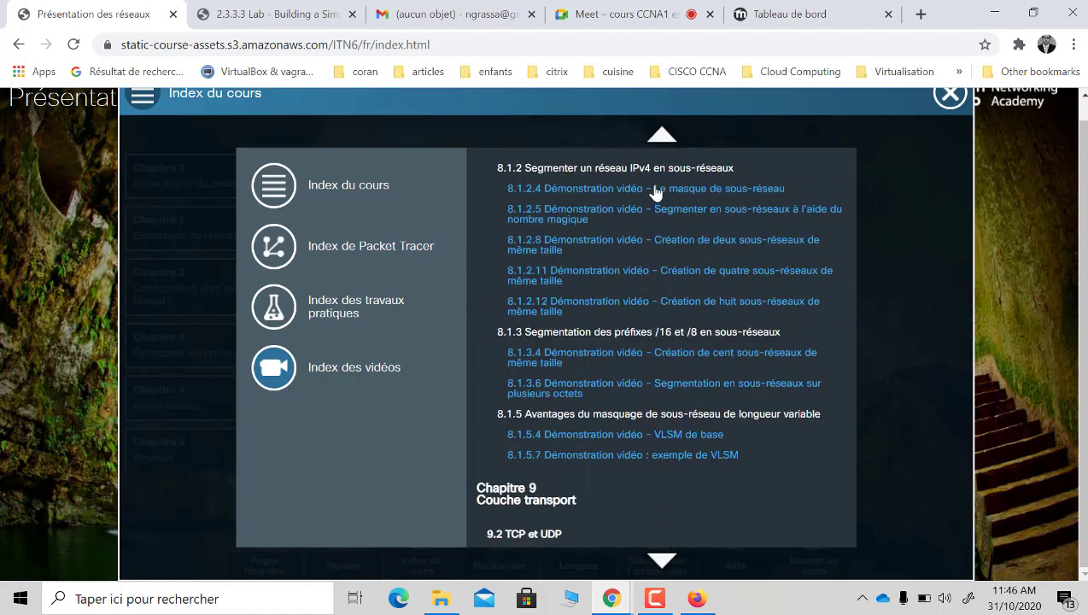
click(661, 135)
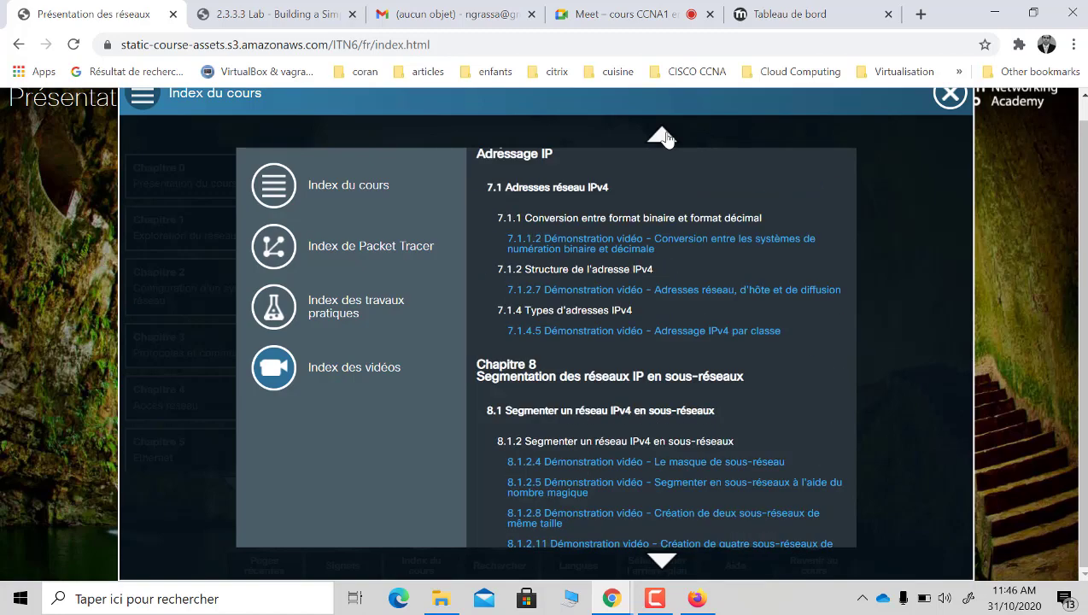
click(661, 135)
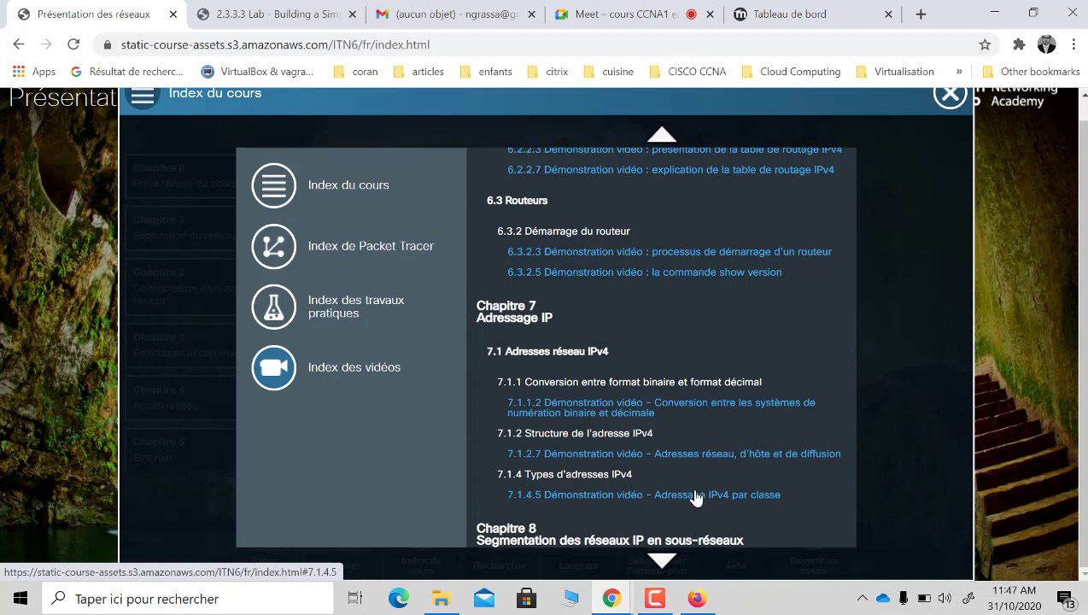
click(622, 497)
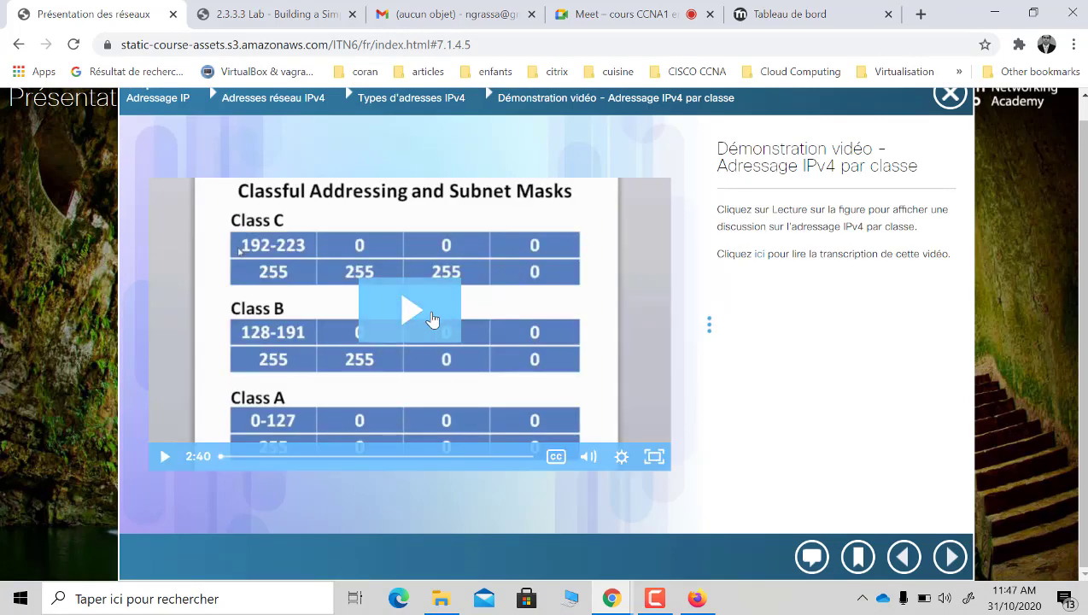
Start the classful addressing video in full screen from the beginning.
click(407, 318)
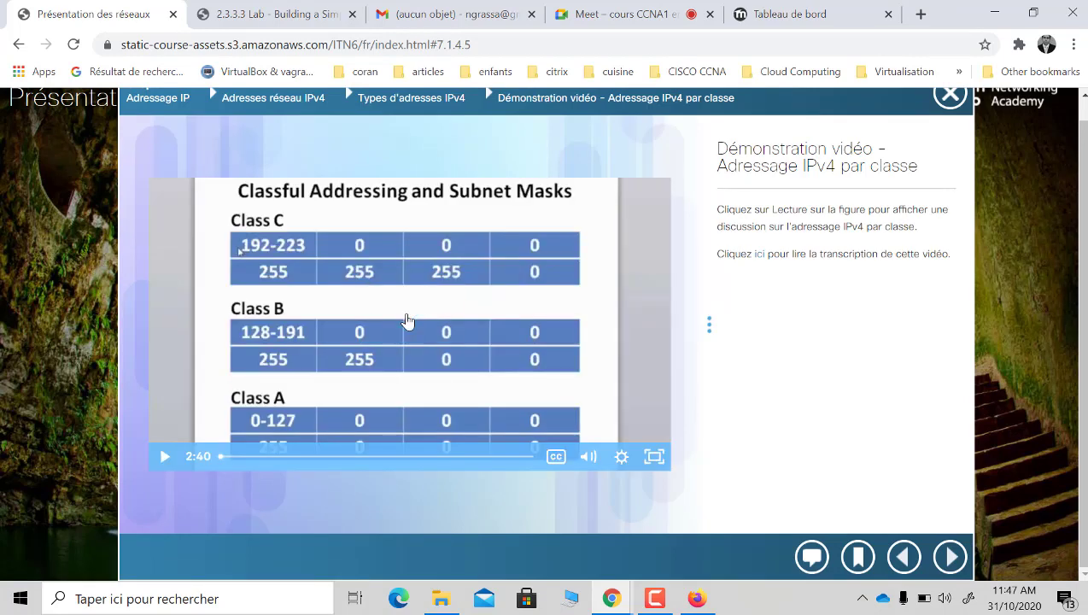
click(654, 456)
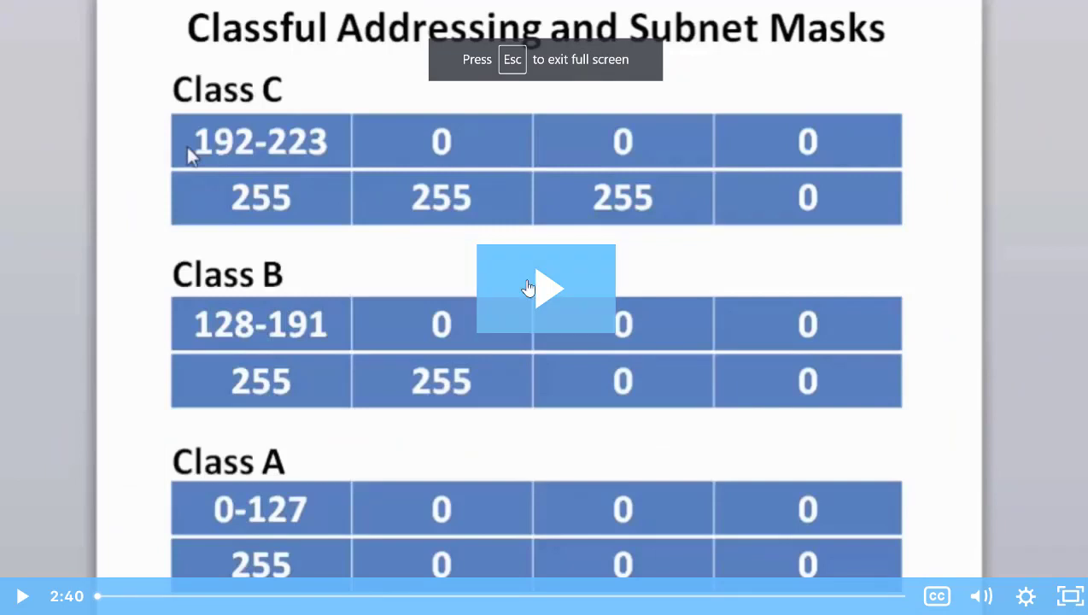
click(217, 443)
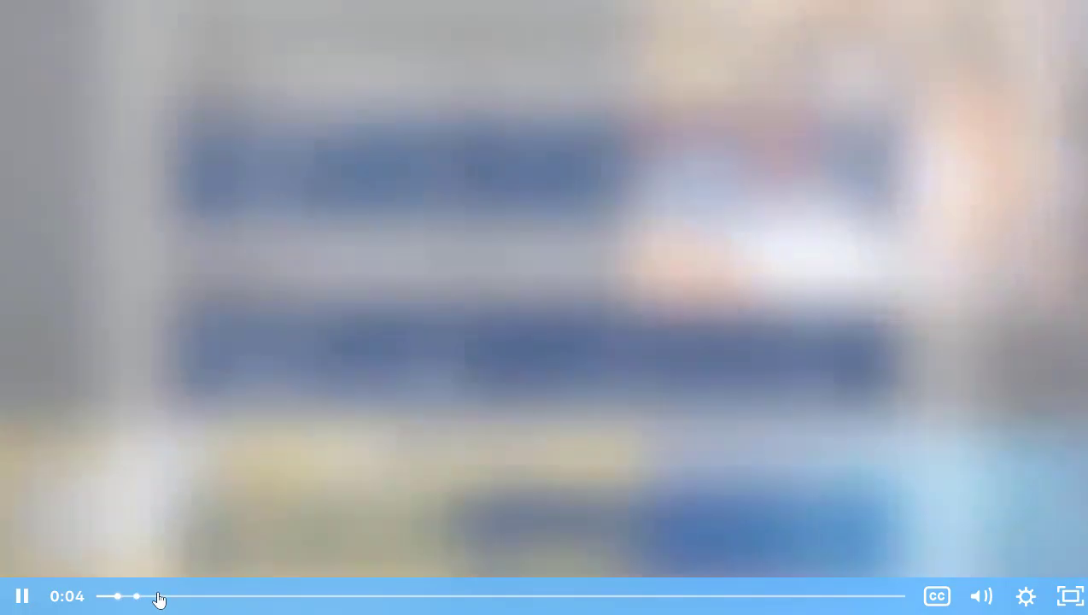
Skip through the video from 0:12 to 2:35, then exit full screen.
click(159, 597)
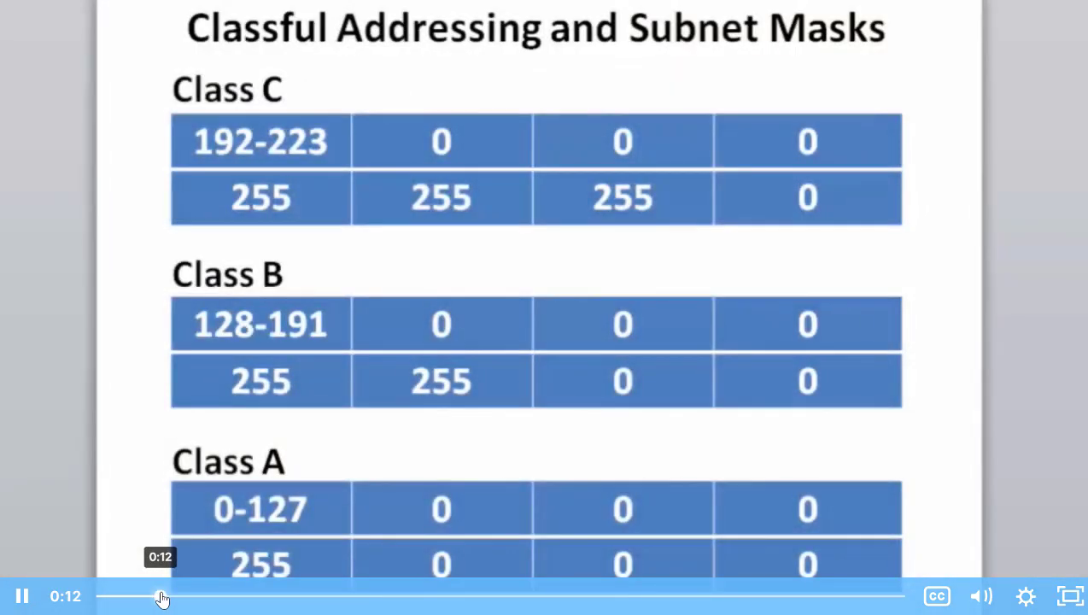
click(221, 598)
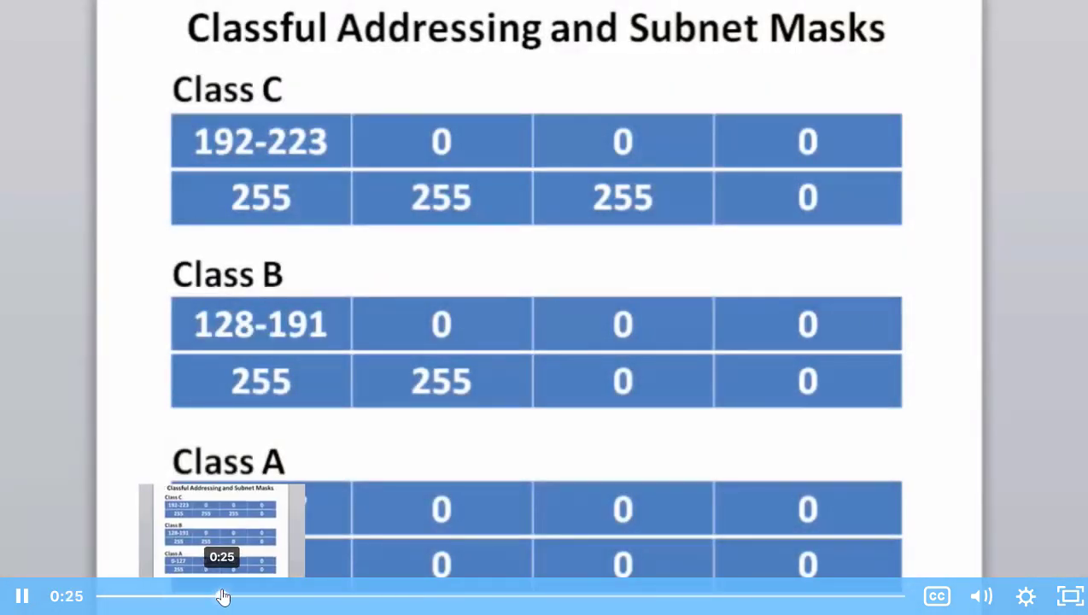
click(265, 598)
click(359, 597)
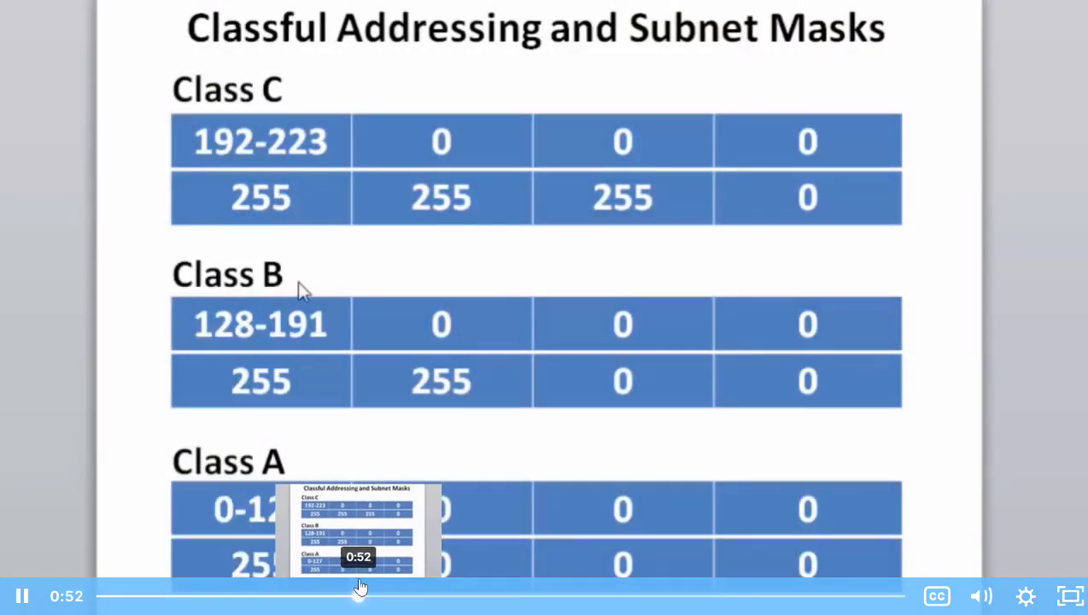
click(486, 595)
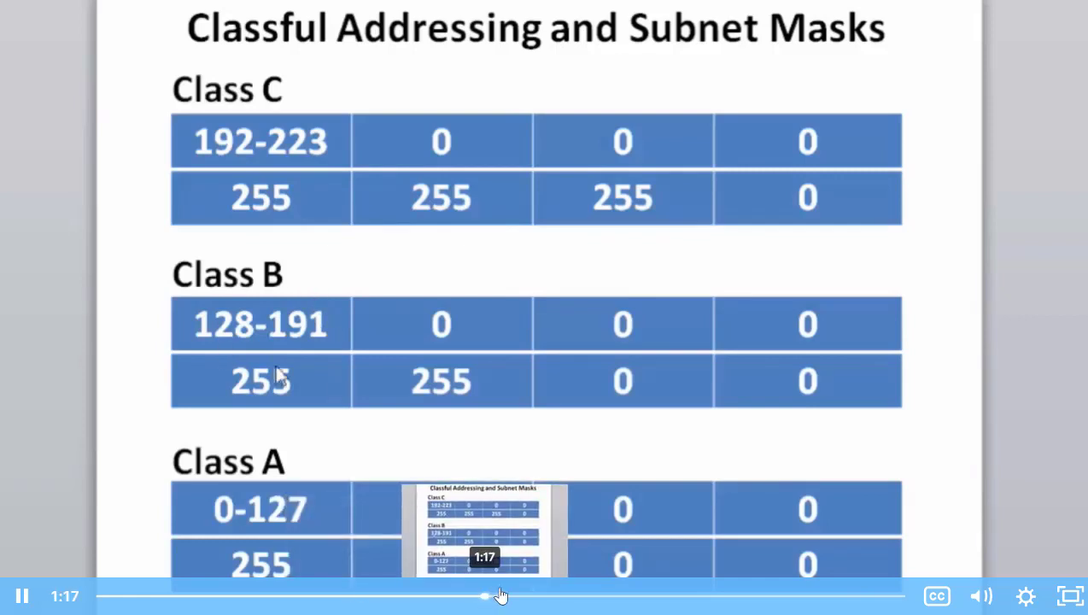
click(584, 597)
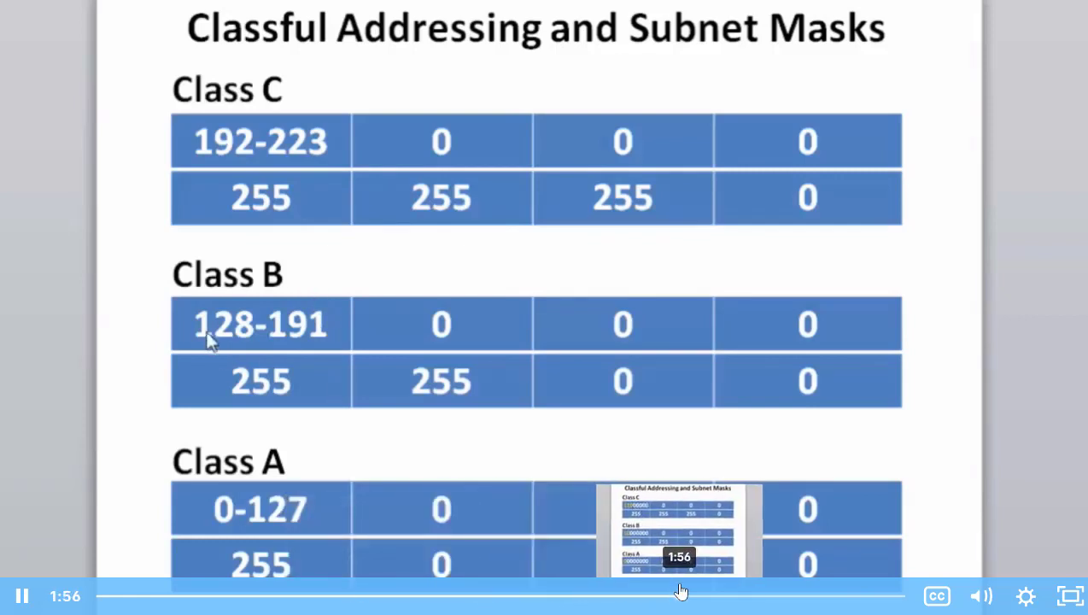
click(821, 596)
click(878, 597)
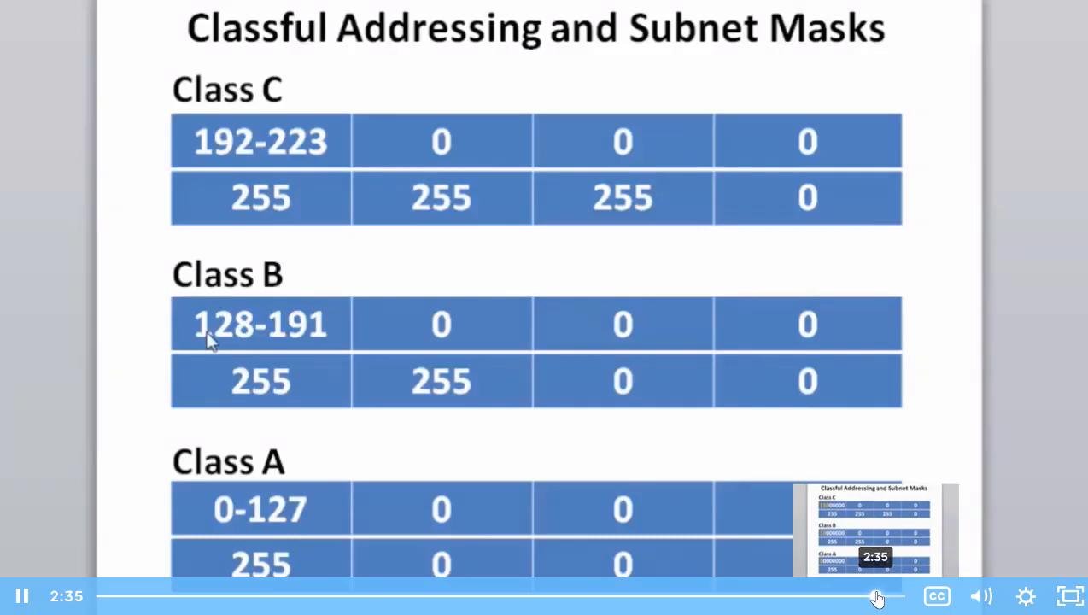
key(Escape)
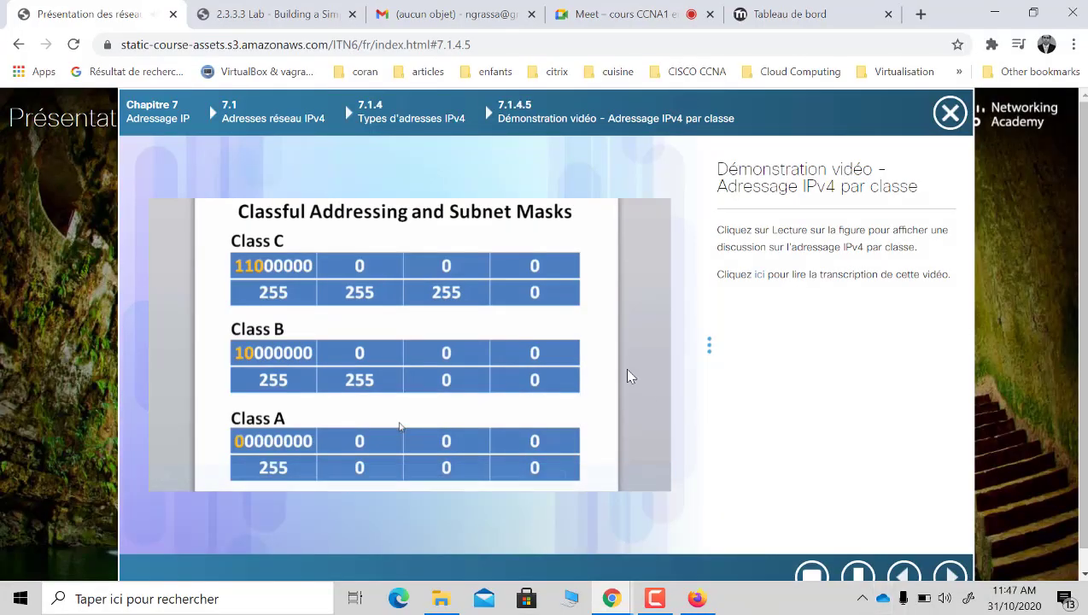
Return from the classful addressing video, relaunch Présentation des réseaux and show its Index du cours.
click(19, 45)
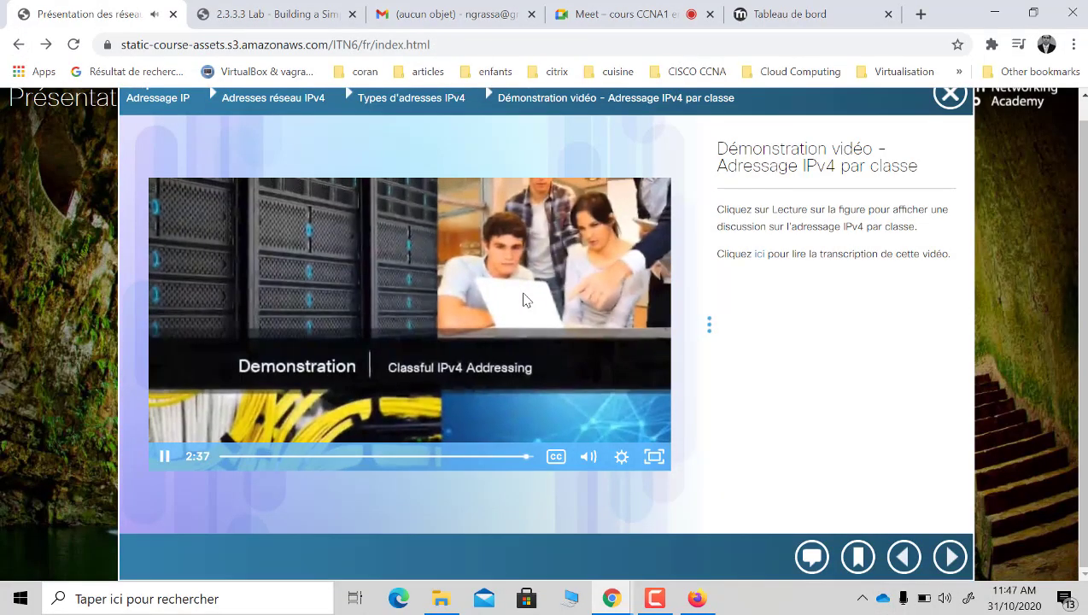
click(18, 45)
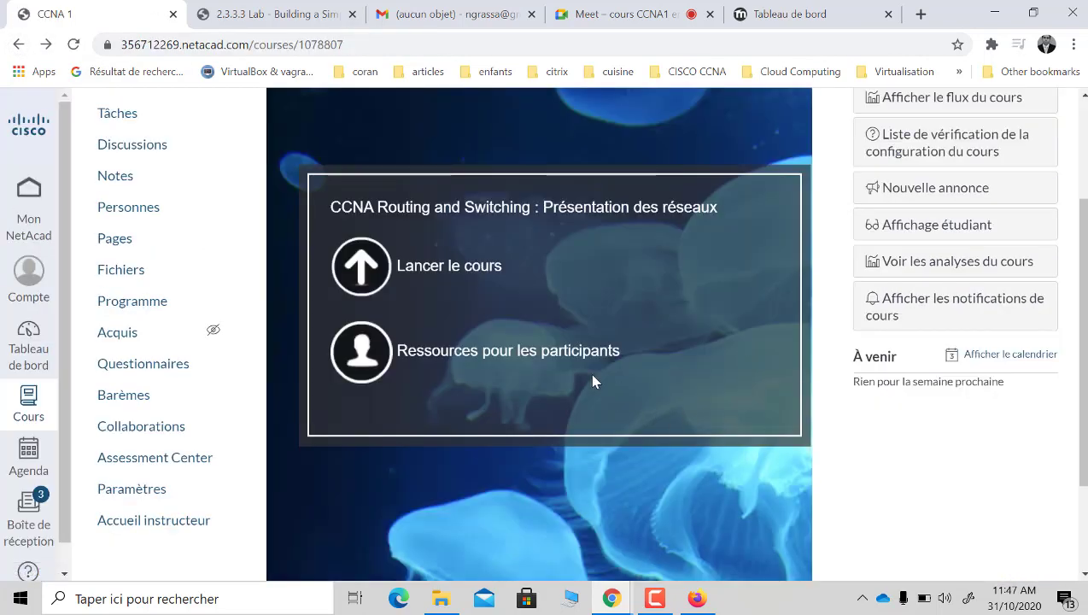
click(449, 274)
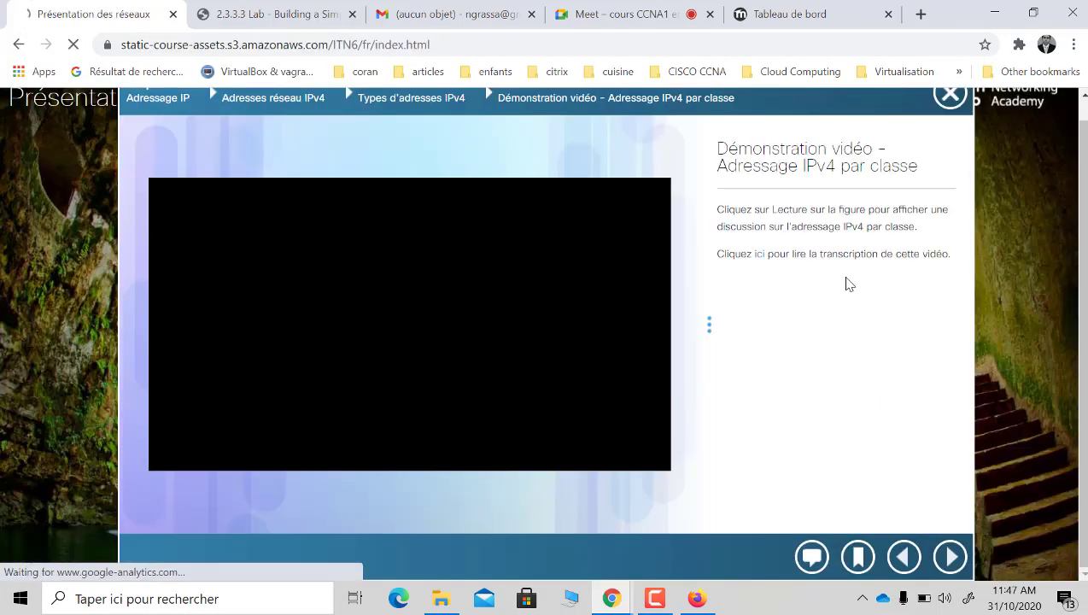
click(420, 554)
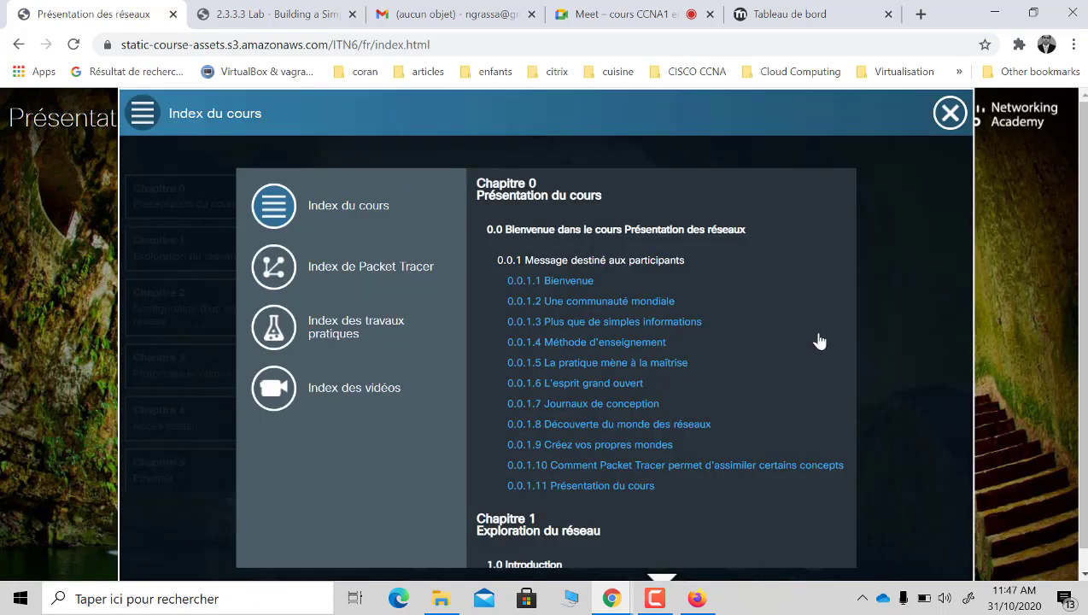
Browse down through the Chapitre 0 and Chapitre 1 entries of the course index.
click(660, 579)
scroll(658, 582, down, 5)
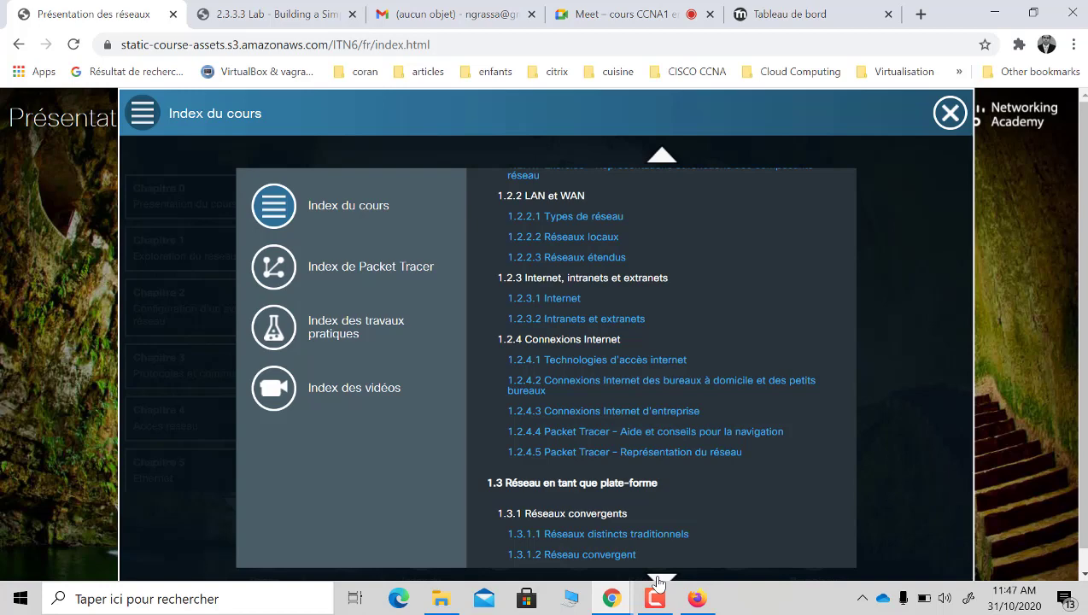
scroll(657, 582, down, 5)
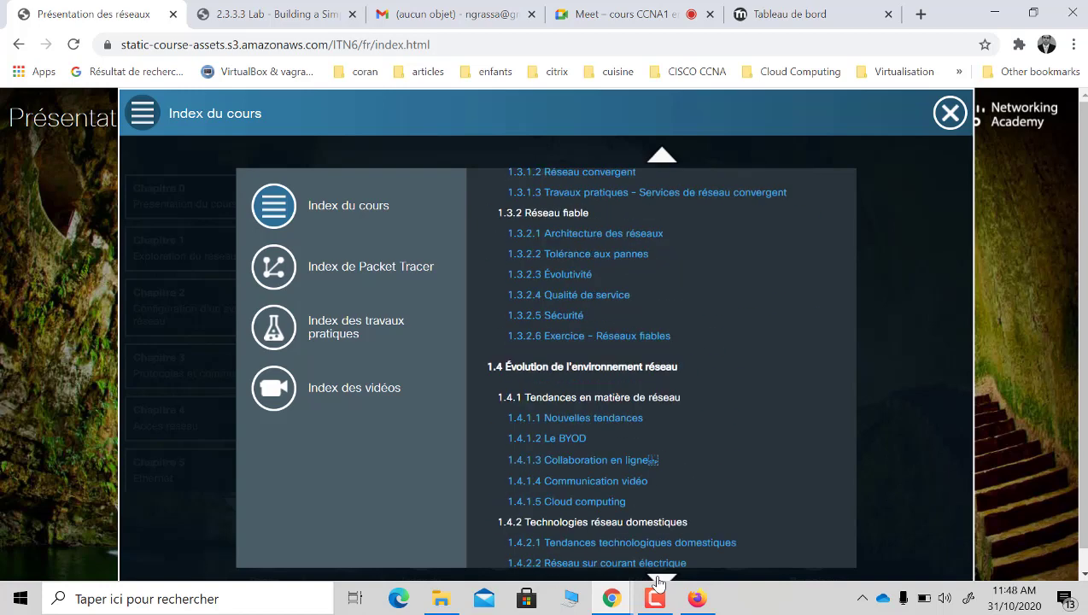
Switch to the video index, advance to Chapitre 8 and open demonstration 8.1.2.5.
click(331, 390)
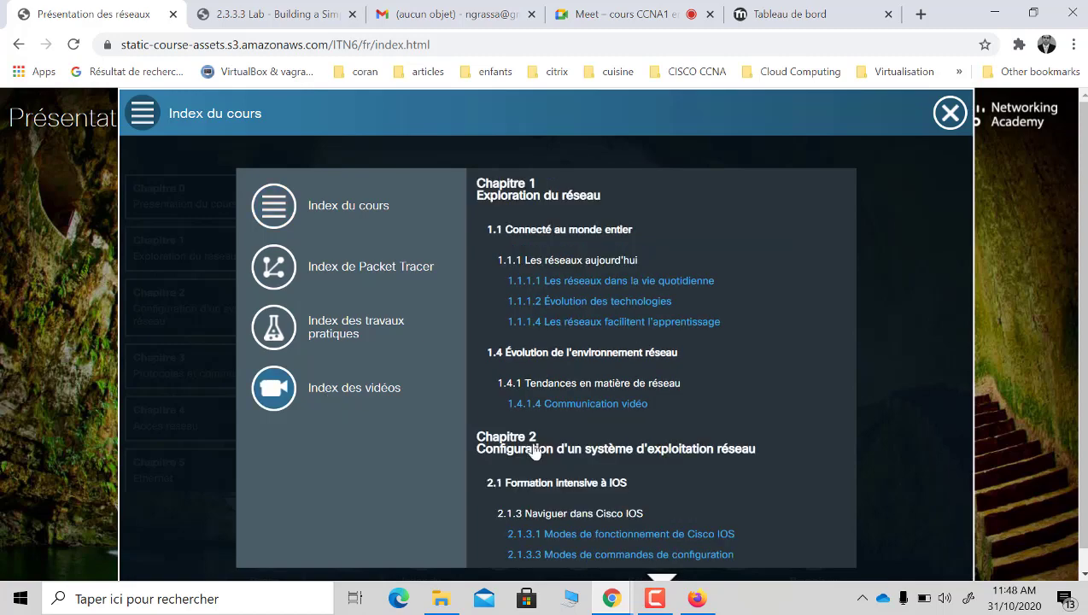
click(663, 580)
click(663, 580)
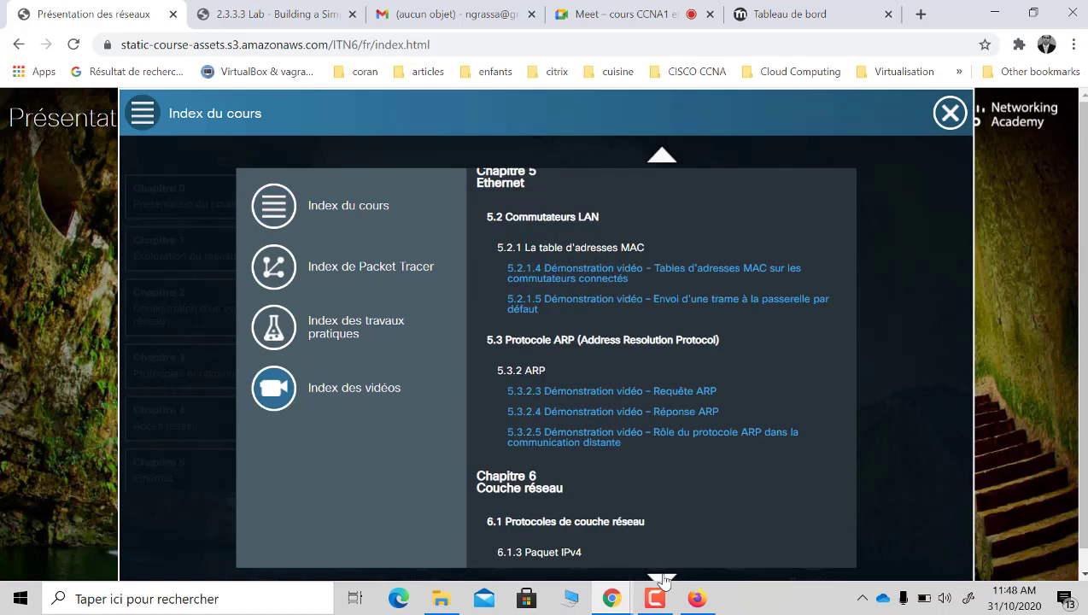
click(663, 580)
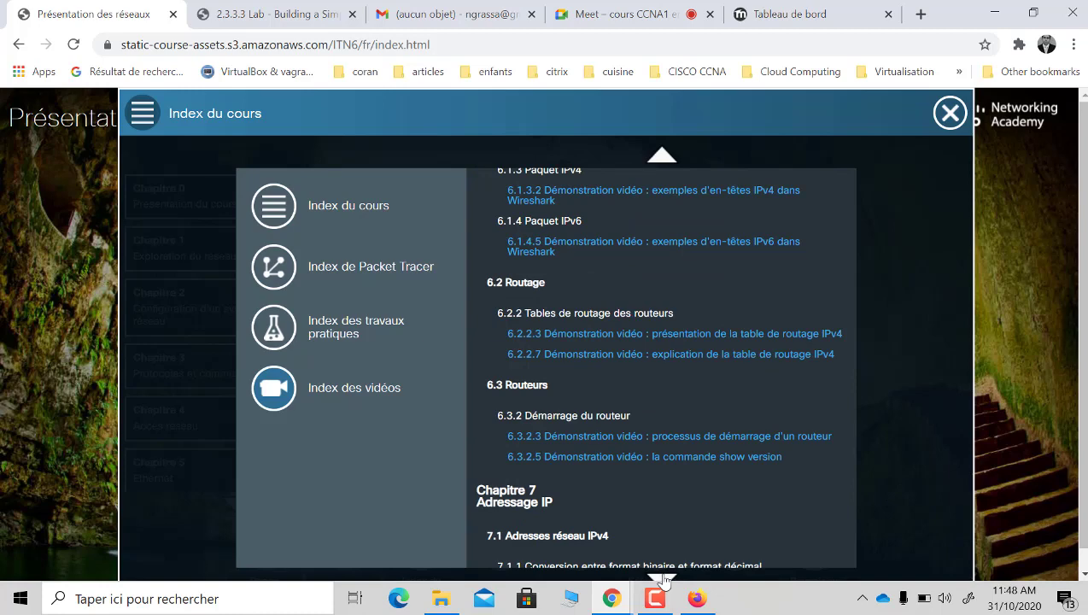
click(663, 580)
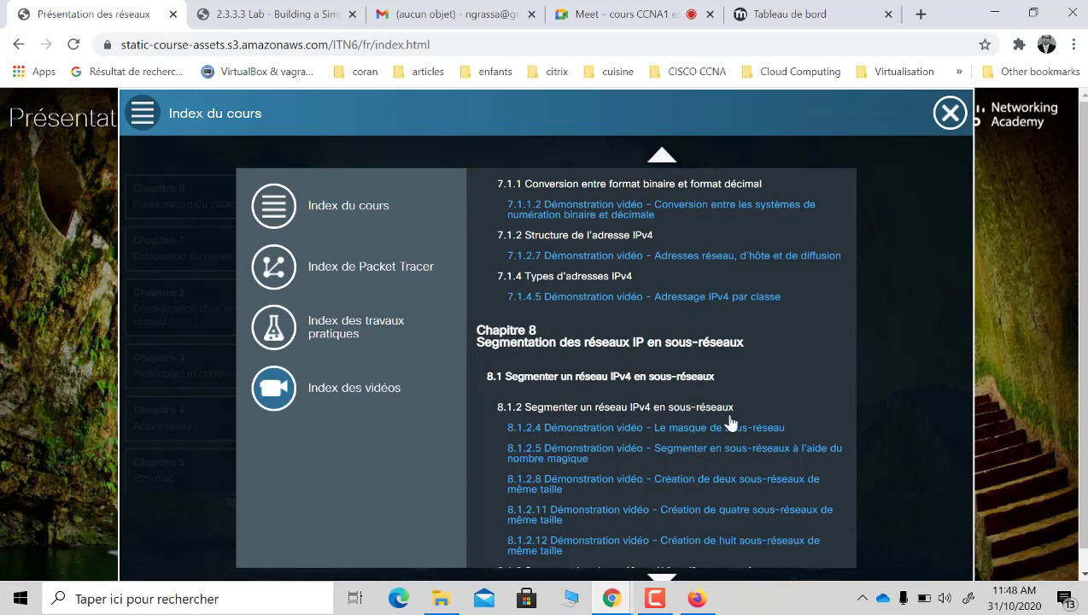
click(687, 453)
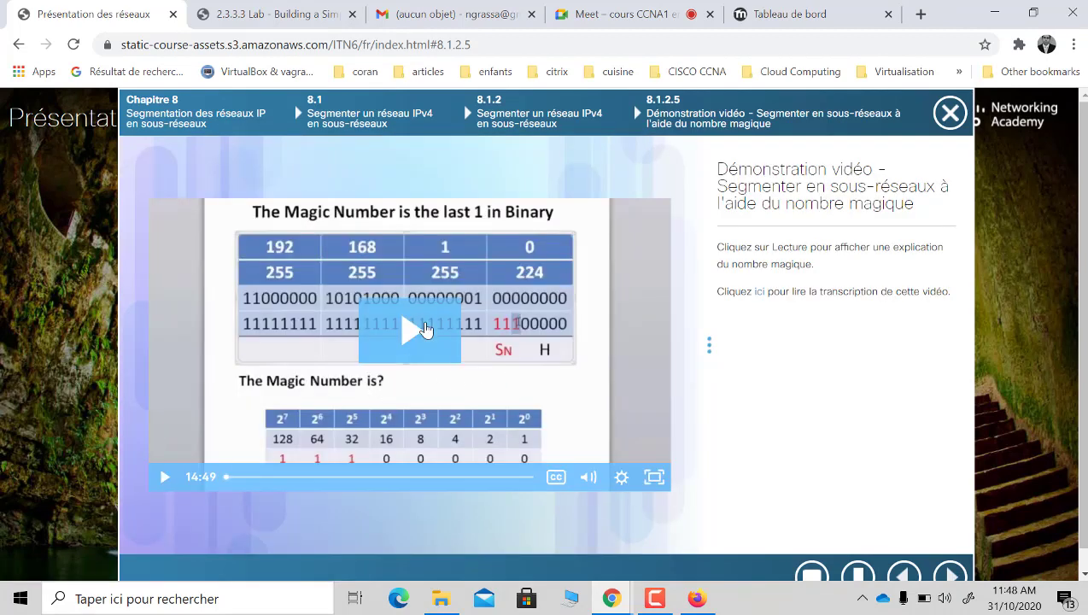
Skip the 8.1.2.5 magic-number video ahead to 2:58, then return to the NetAcad course listing.
click(287, 478)
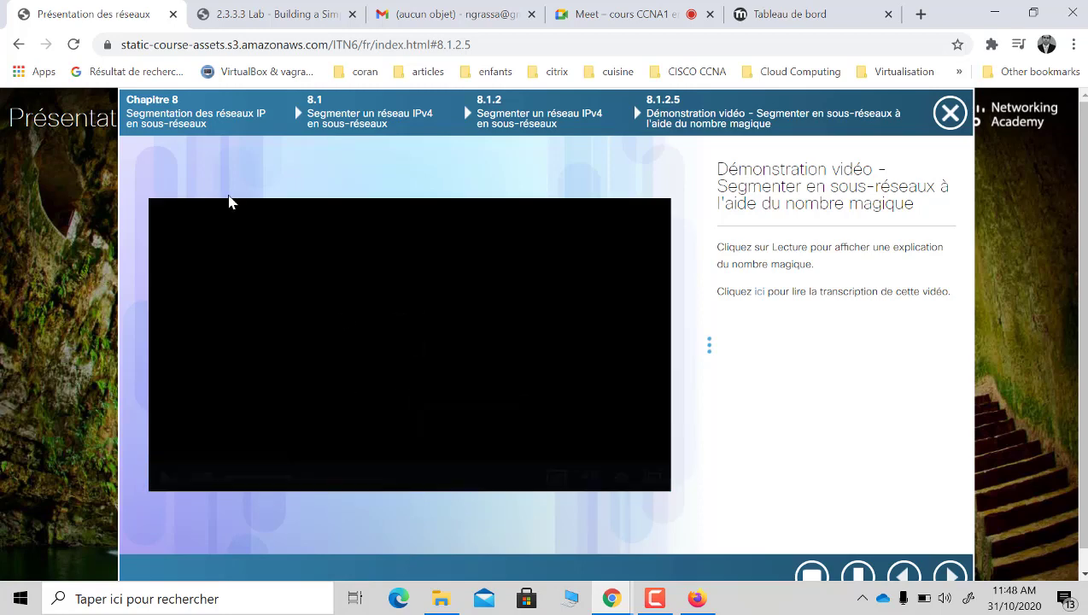
click(20, 48)
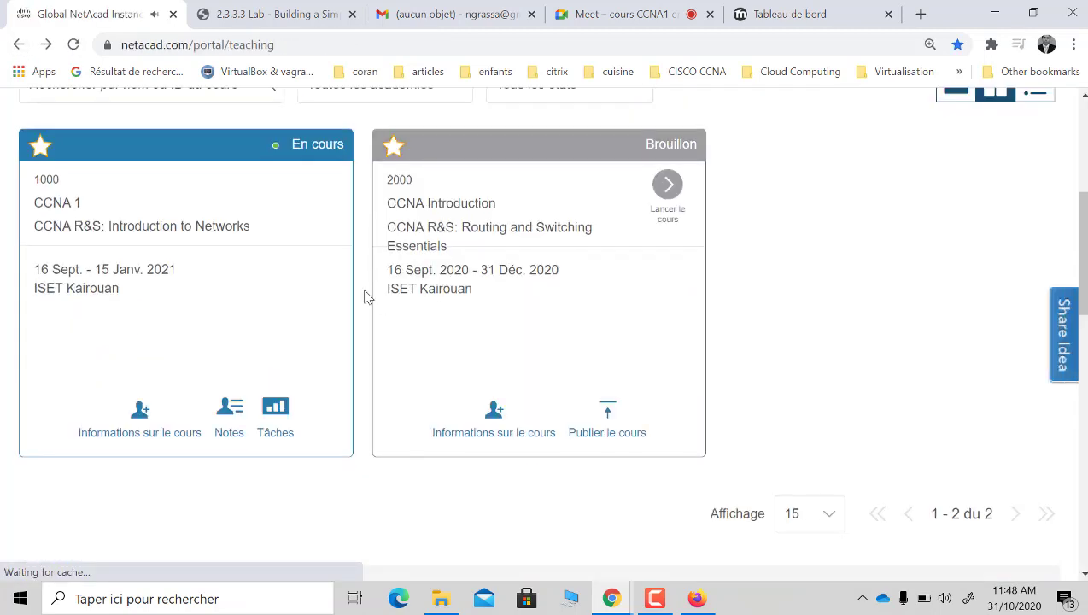
Launch CCNA 1 from its course card, then launch the Présentation des réseaux course content.
mouse_move(291, 413)
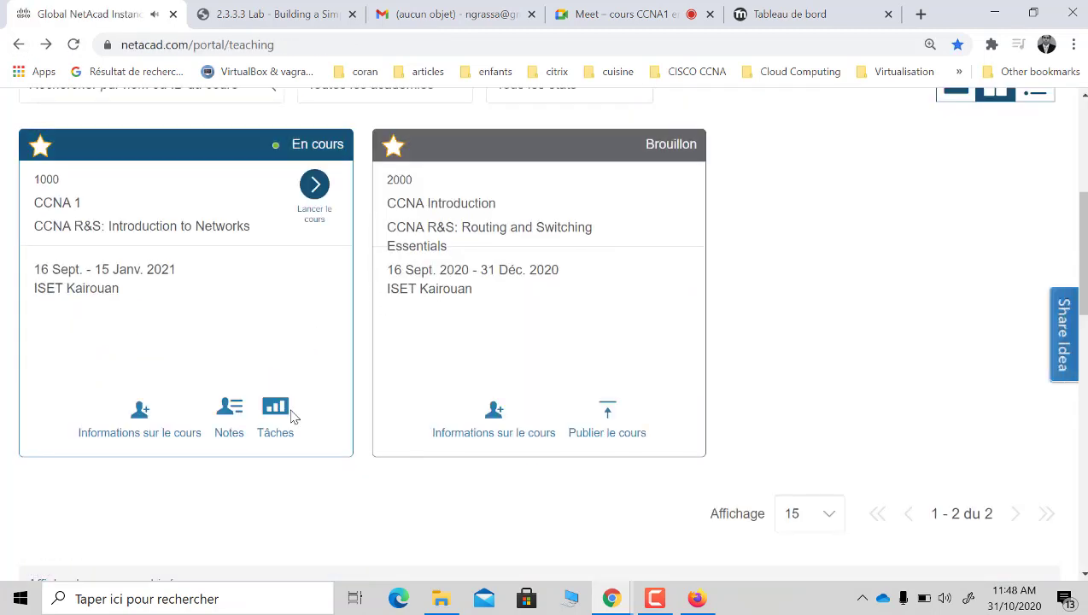
click(315, 186)
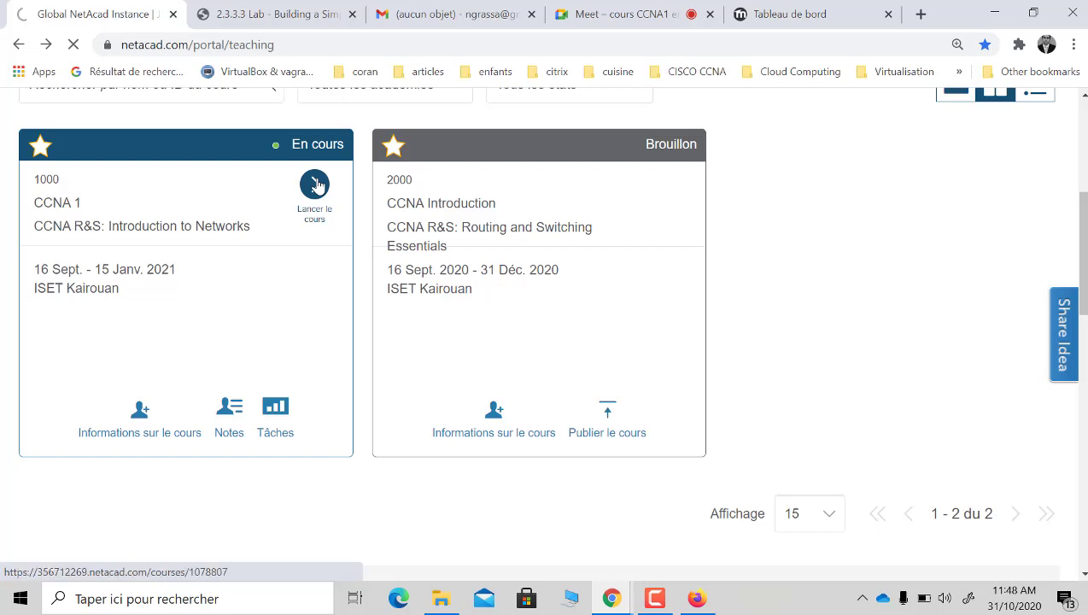
click(316, 185)
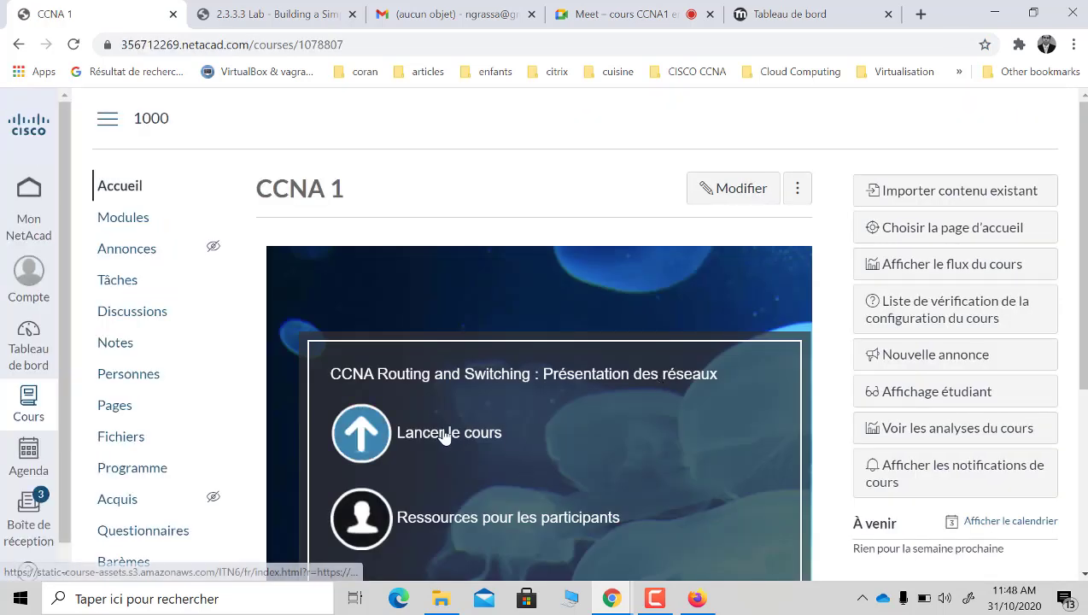
click(445, 435)
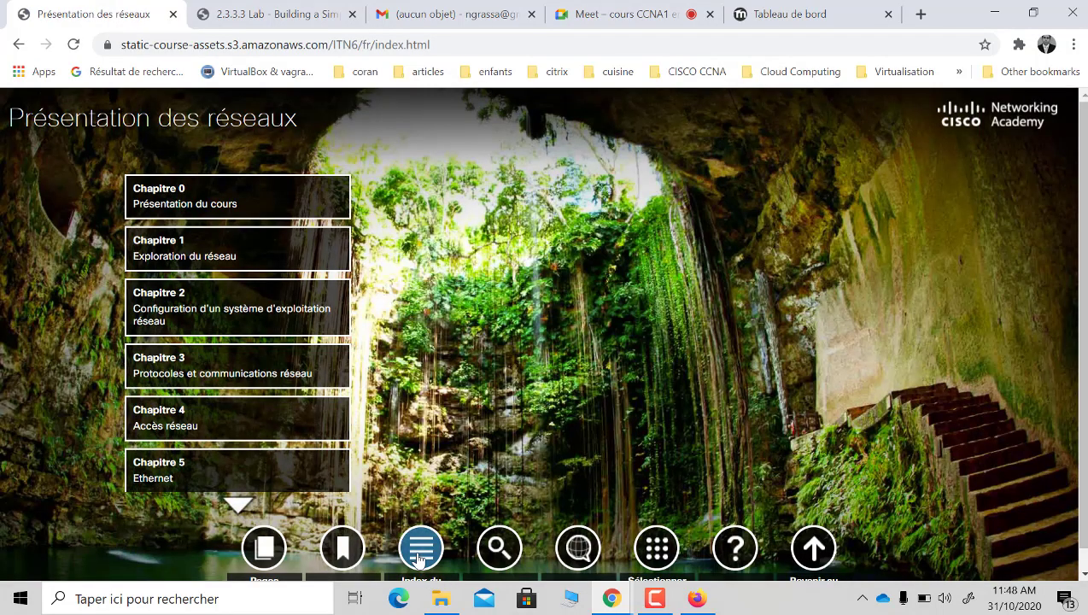
Open the course's video index and page forward through it to Chapitre 11.
click(418, 557)
click(346, 405)
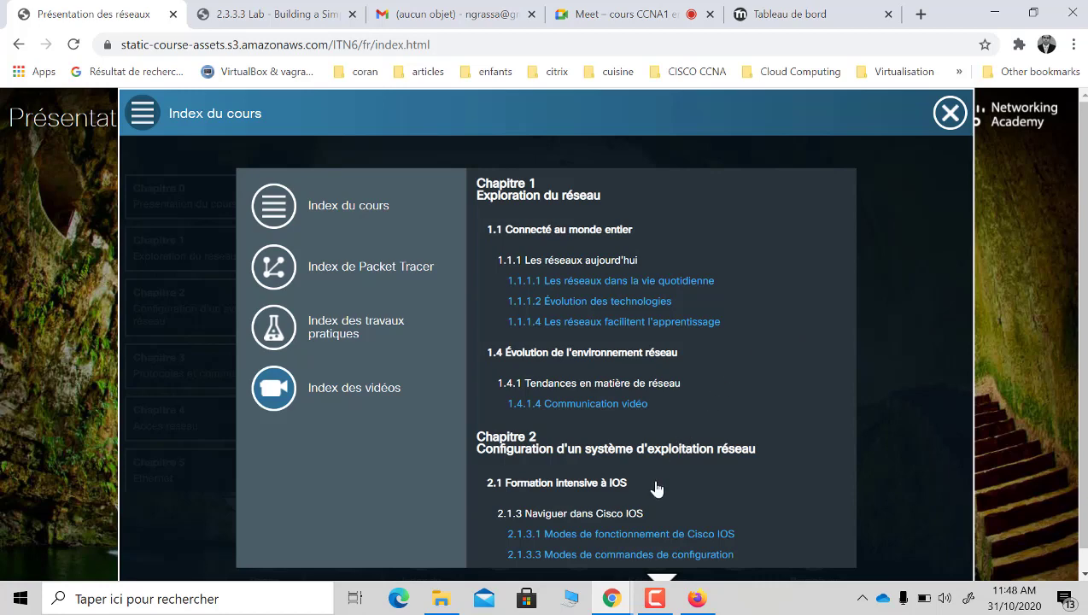
click(656, 578)
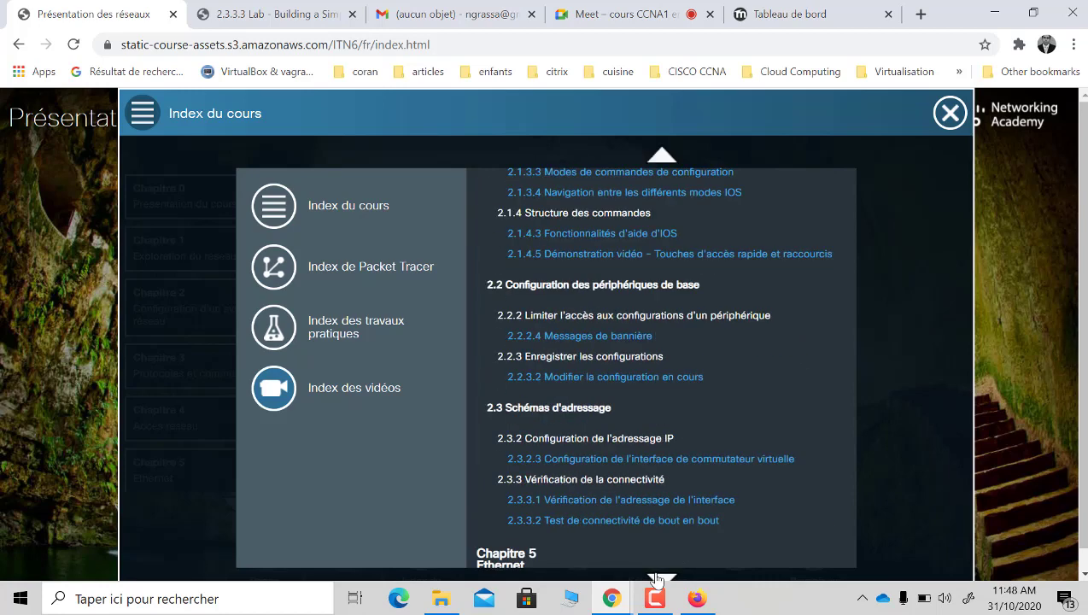
click(656, 578)
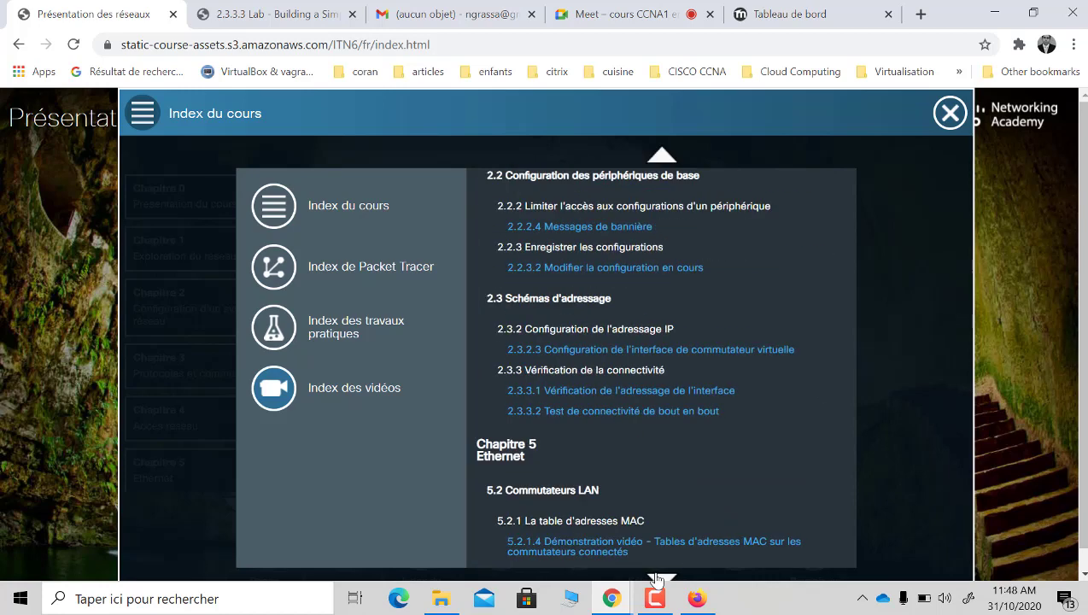
click(656, 578)
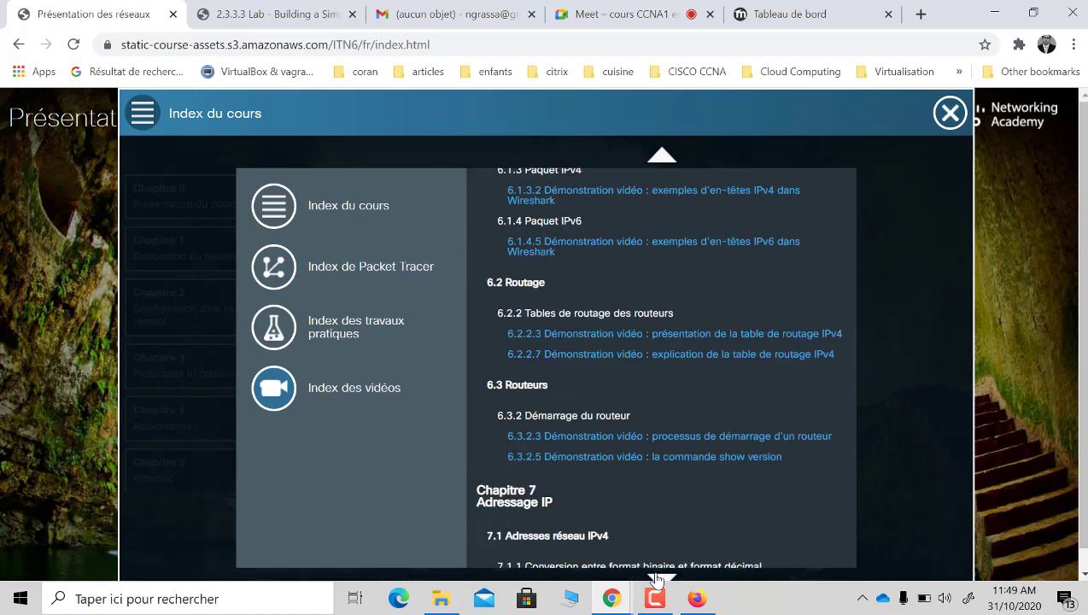
click(656, 578)
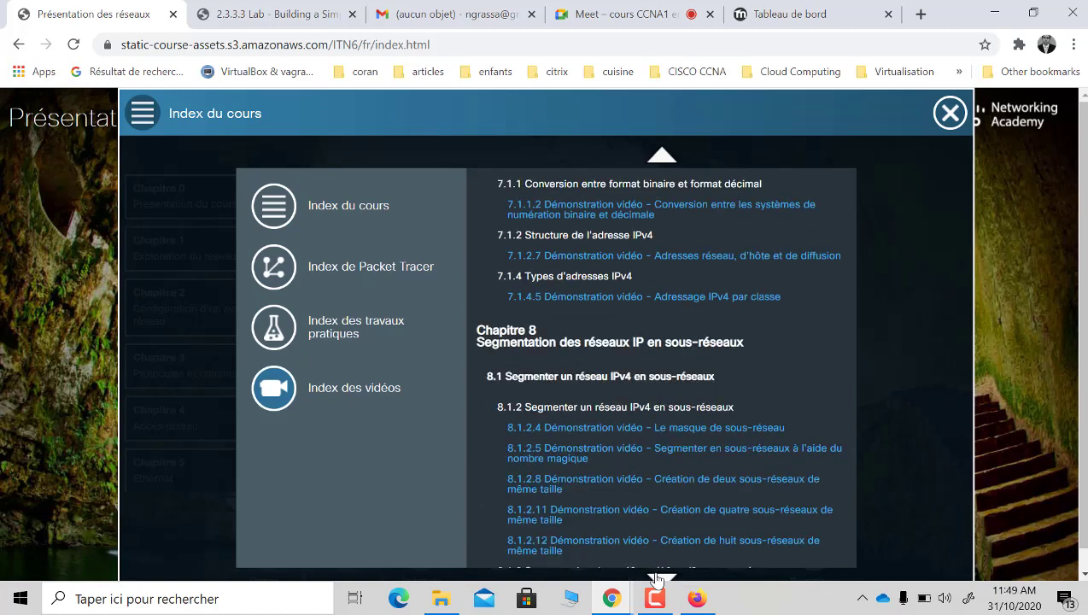
click(656, 578)
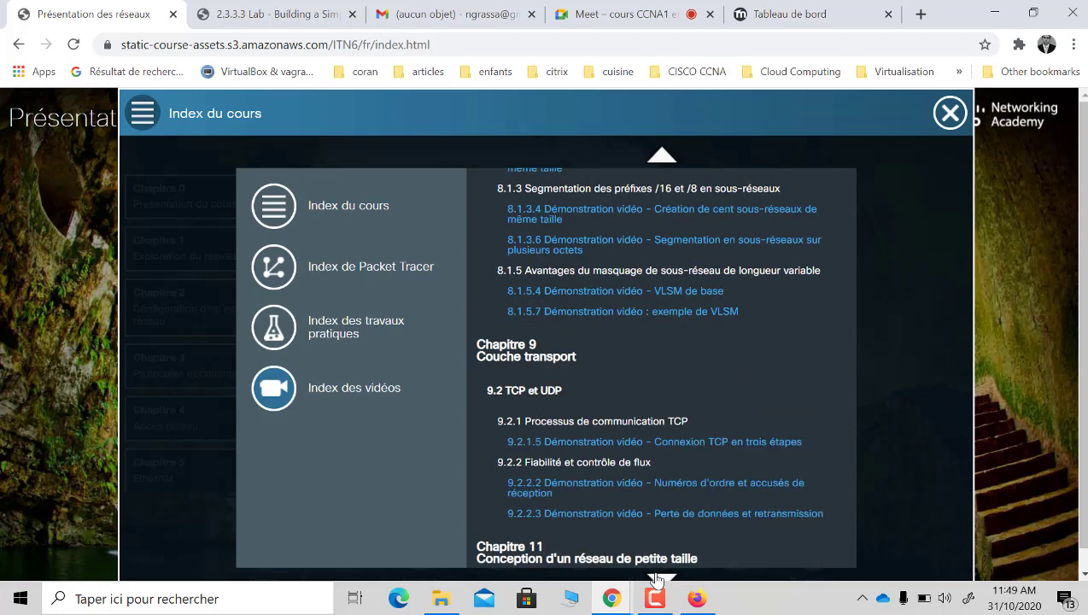
click(656, 578)
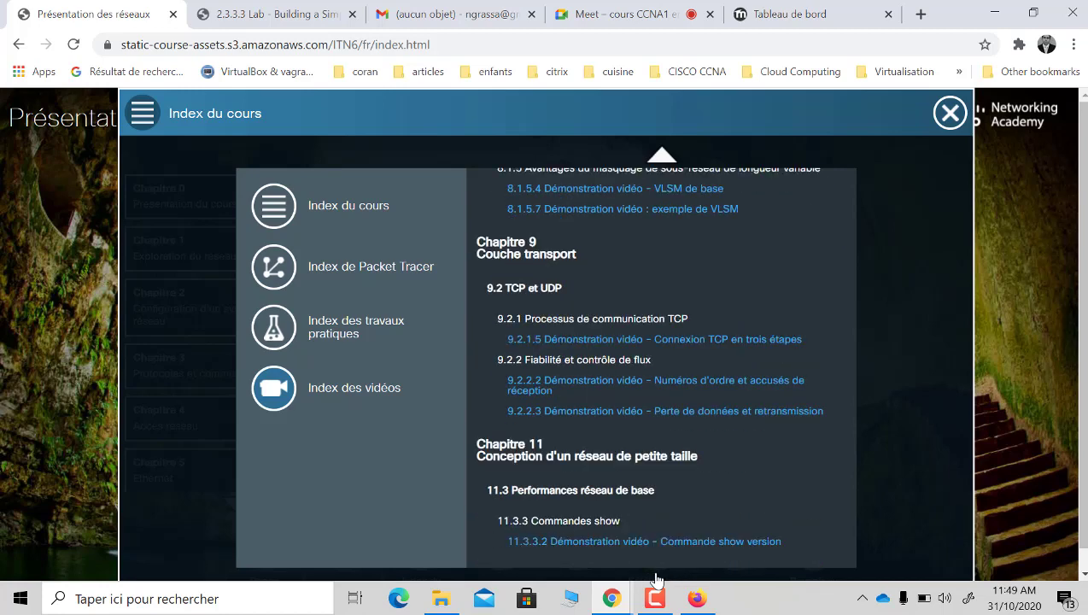
Page back to Chapitre 5, forward again to Chapitre 8, then switch to the Travaux pratiques index.
click(662, 158)
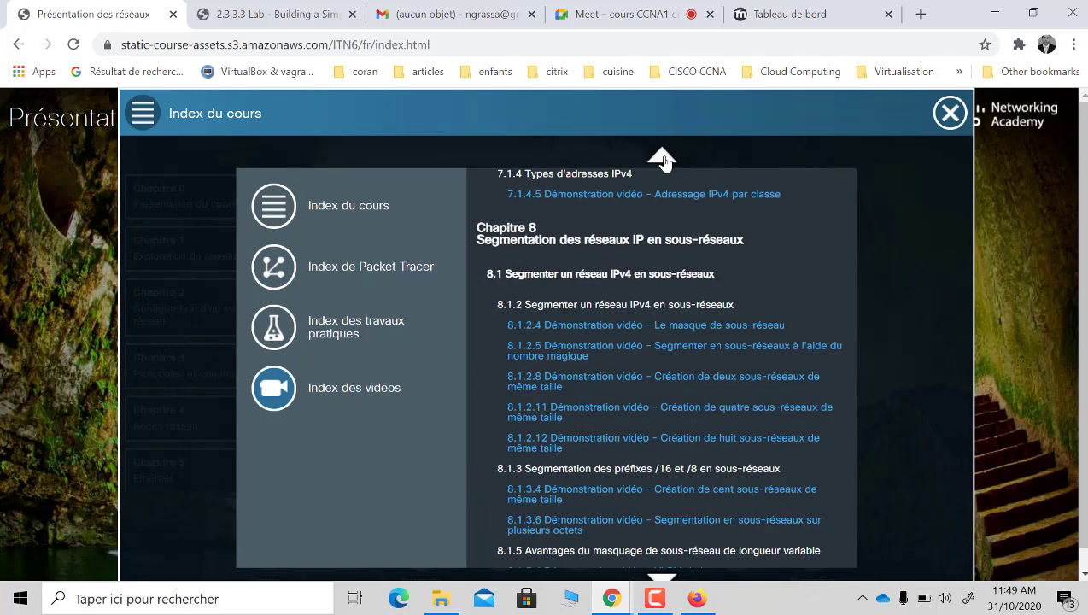
click(663, 159)
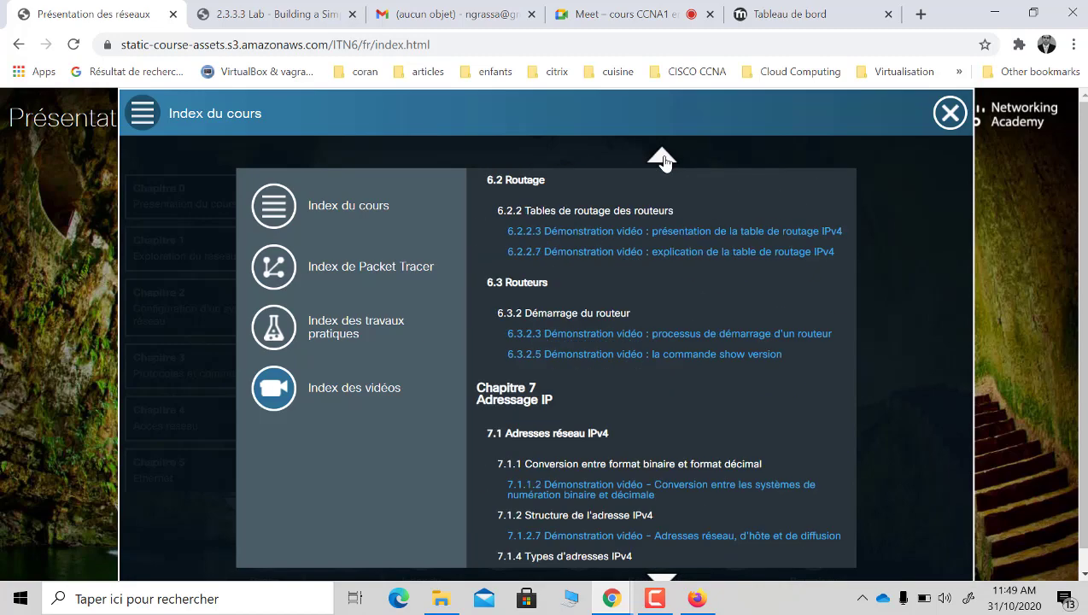
click(662, 158)
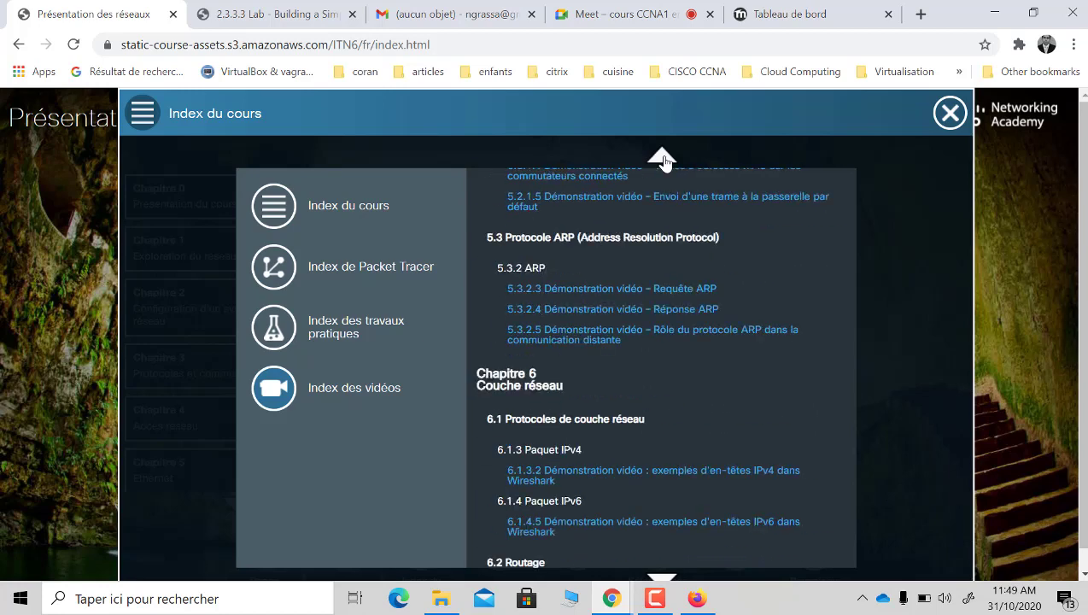
scroll(664, 159, up, 5)
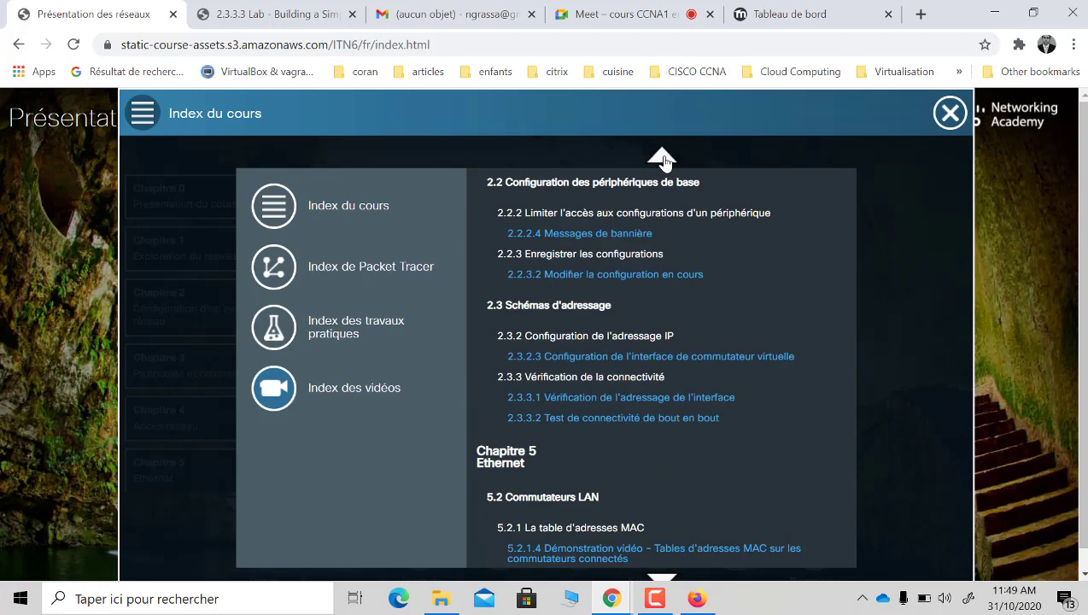
scroll(664, 160, up, 5)
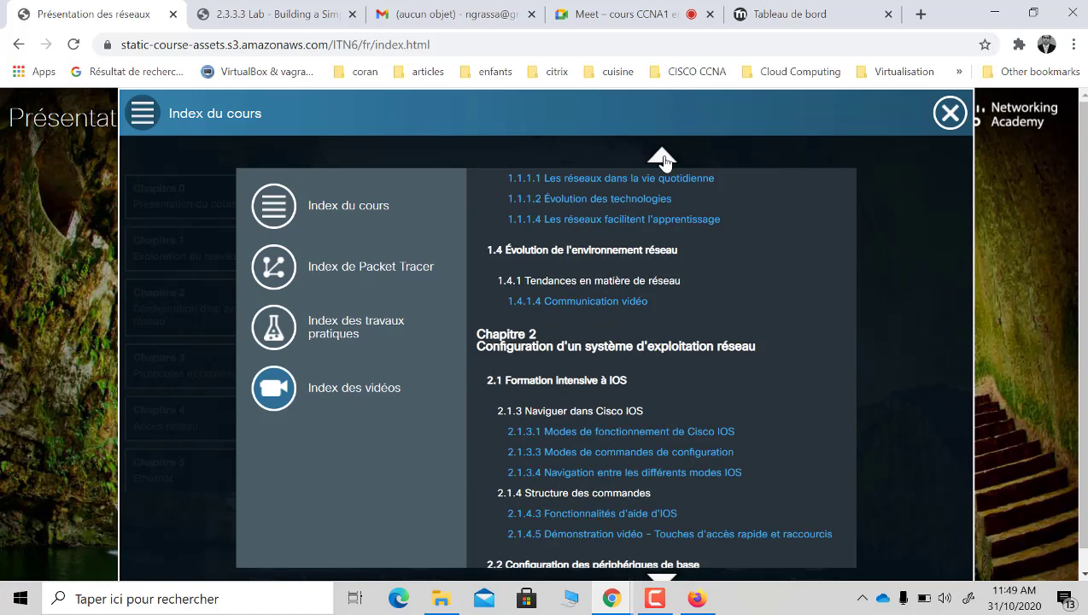
click(665, 579)
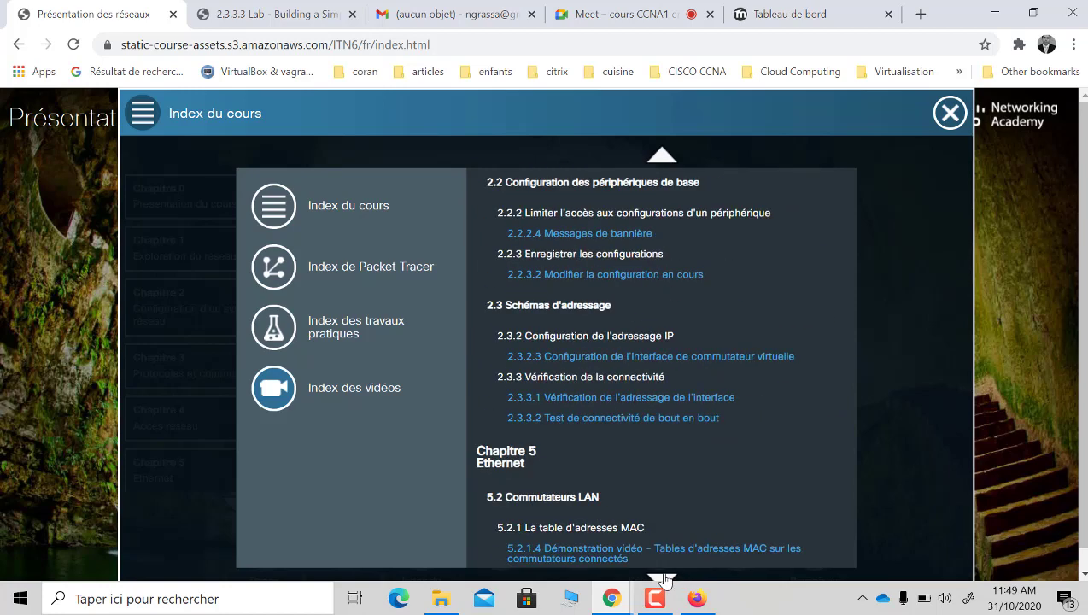
click(665, 579)
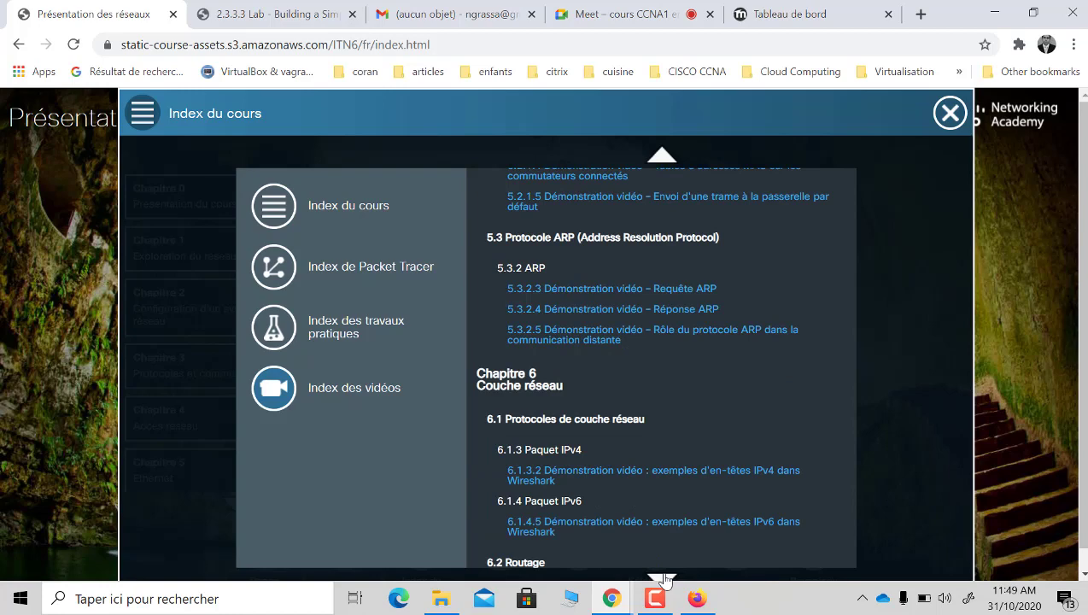
click(664, 579)
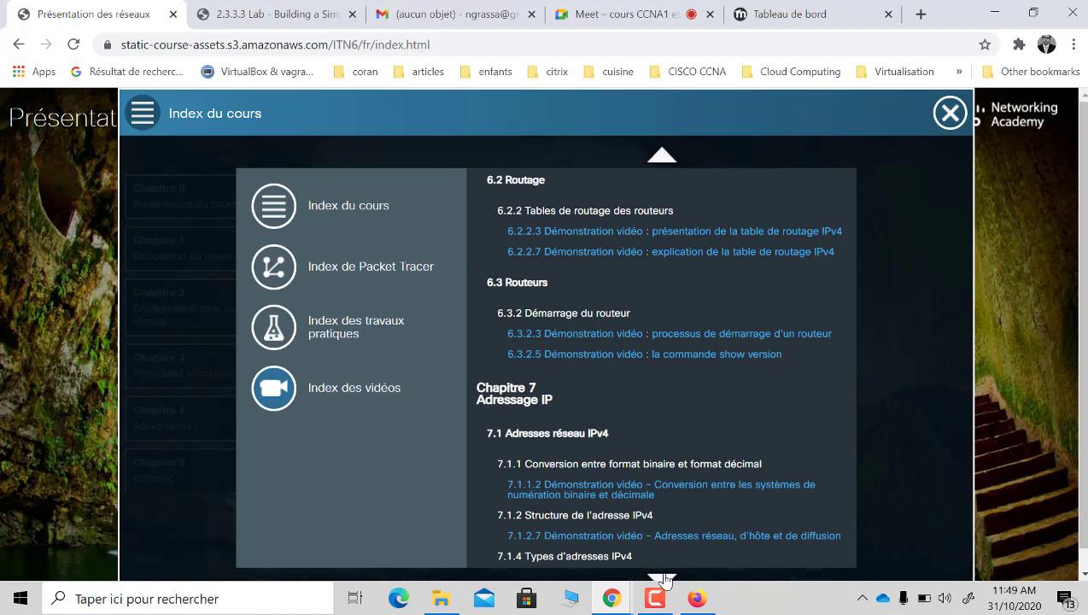
click(664, 579)
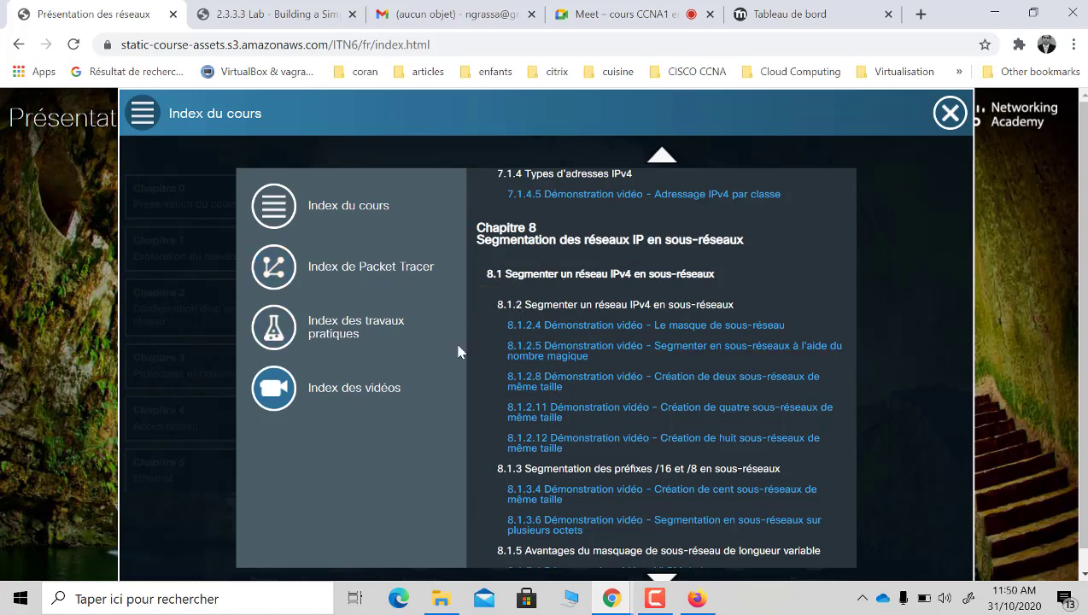
click(332, 333)
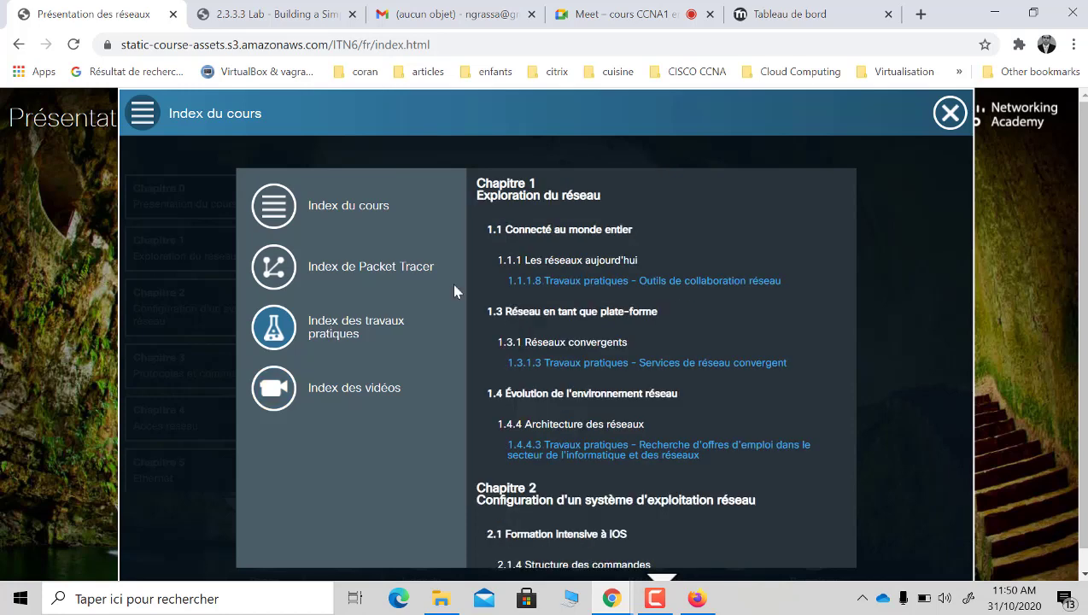